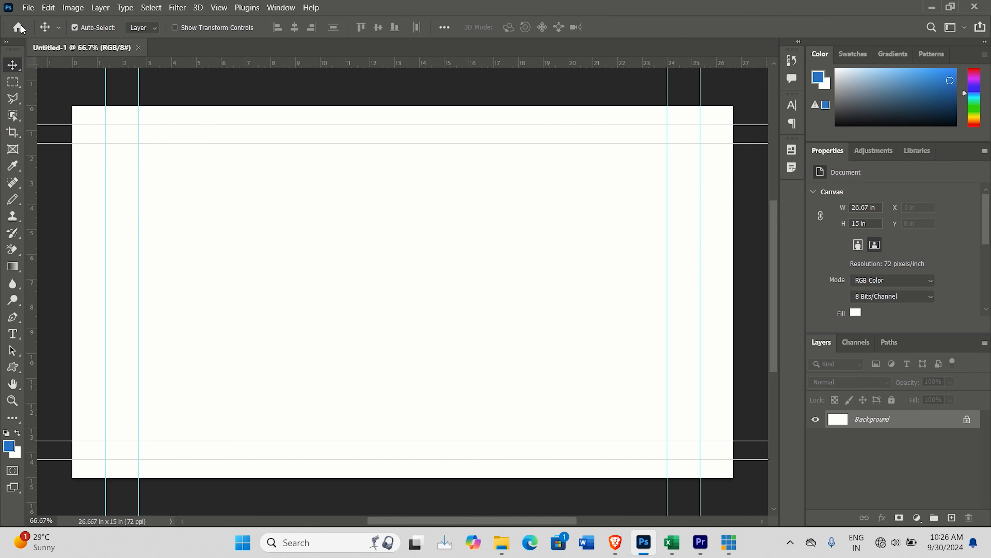
# Step: Create a new 2 x 3 inch portrait document at 300 pixels/inch in RGB Color with a white background
pyautogui.press('ctrl')
pyautogui.hotkey('ctrl', 'n')
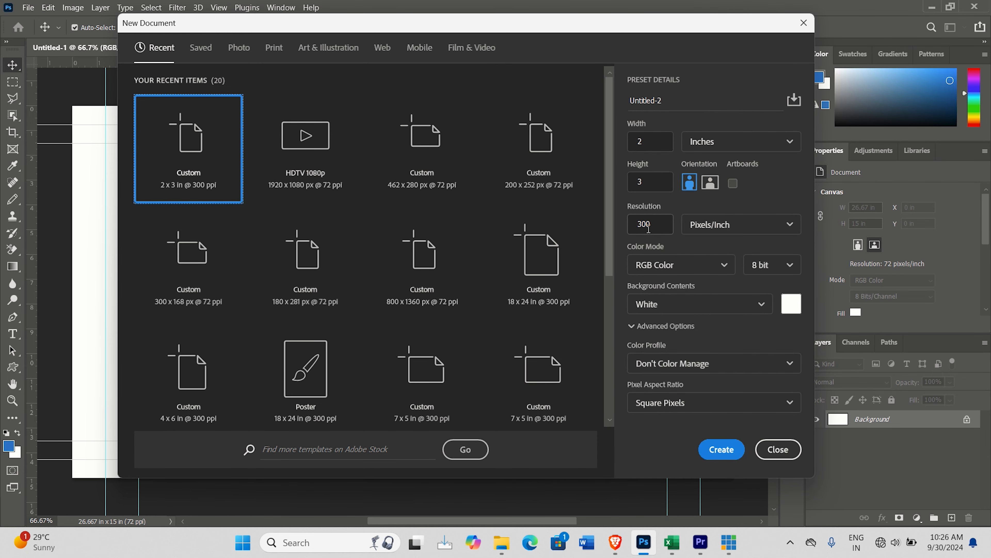
pyautogui.click(721, 450)
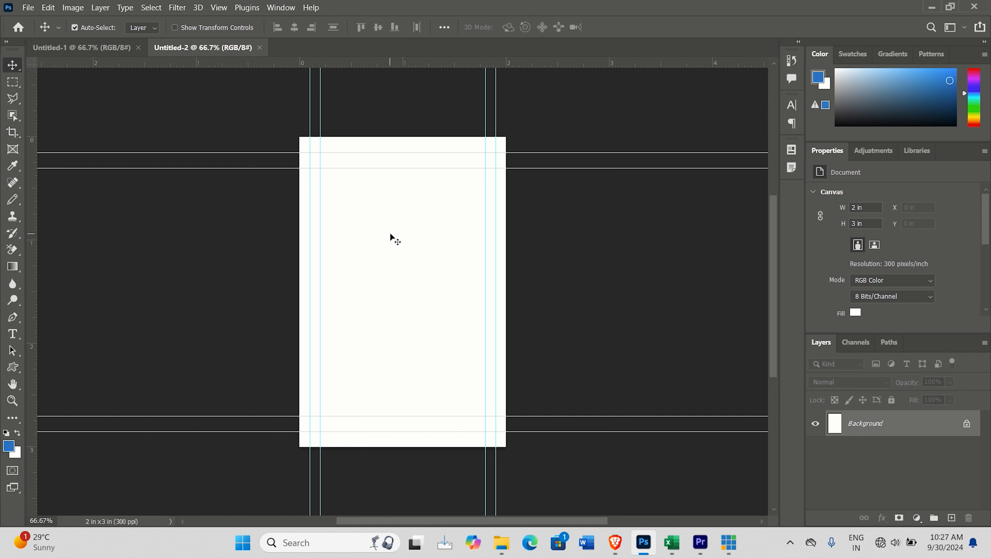
# Step: Make an elliptical selection overlapping the page's lower-right corner, fill it with the blue foreground colour on a new layer, and deselect
pyautogui.click(13, 82)
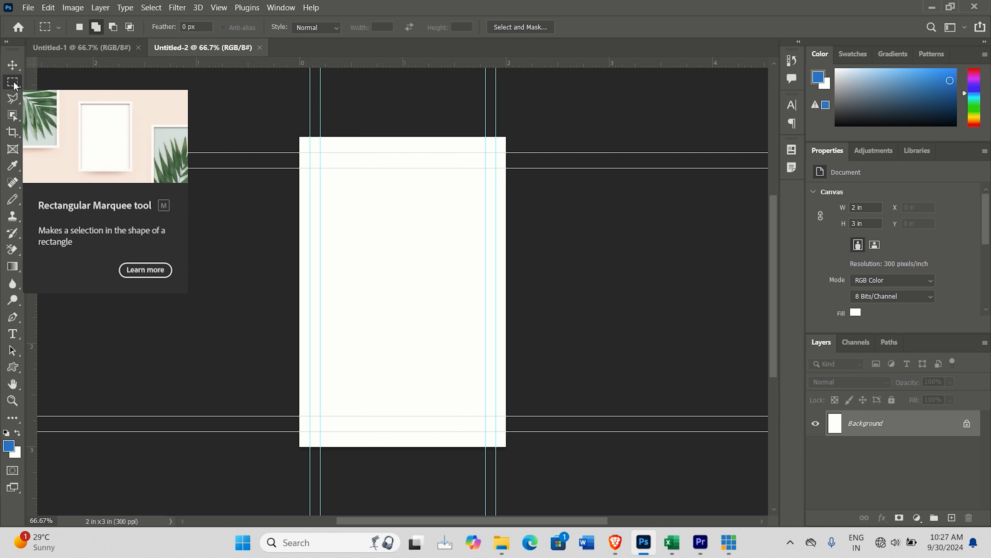
pyautogui.rightClick(12, 83)
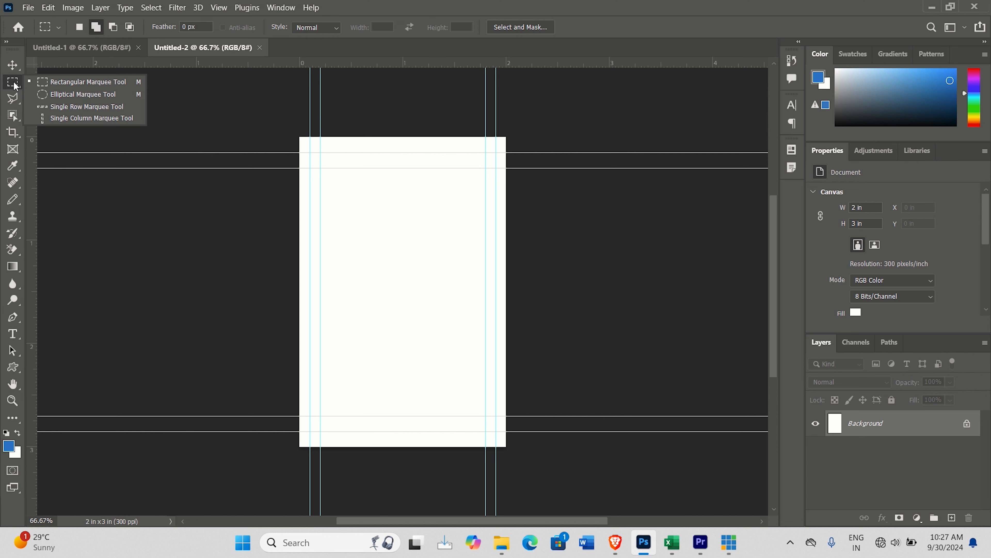
pyautogui.click(43, 92)
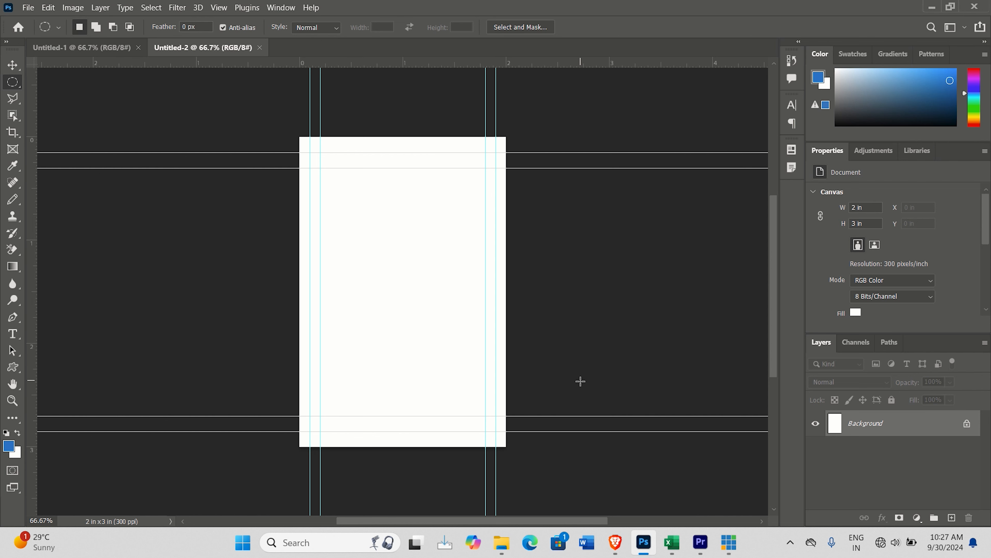
pyautogui.moveTo(603, 365); pyautogui.dragTo(429, 497)
pyautogui.hotkey('ctrl', 'shift', 'alt', 'n')
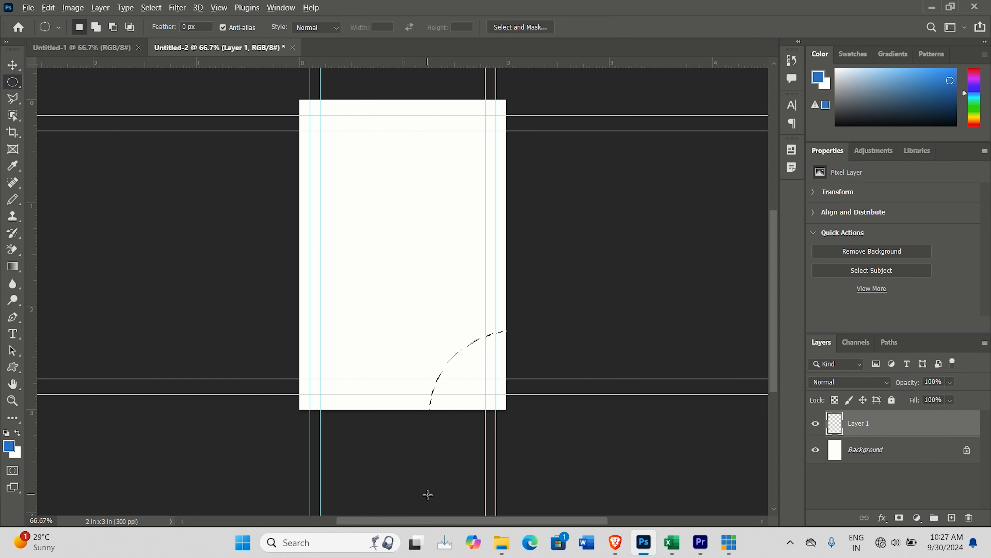
pyautogui.hotkey('alt', 'BackSpace')
pyautogui.hotkey('ctrl', 'd')
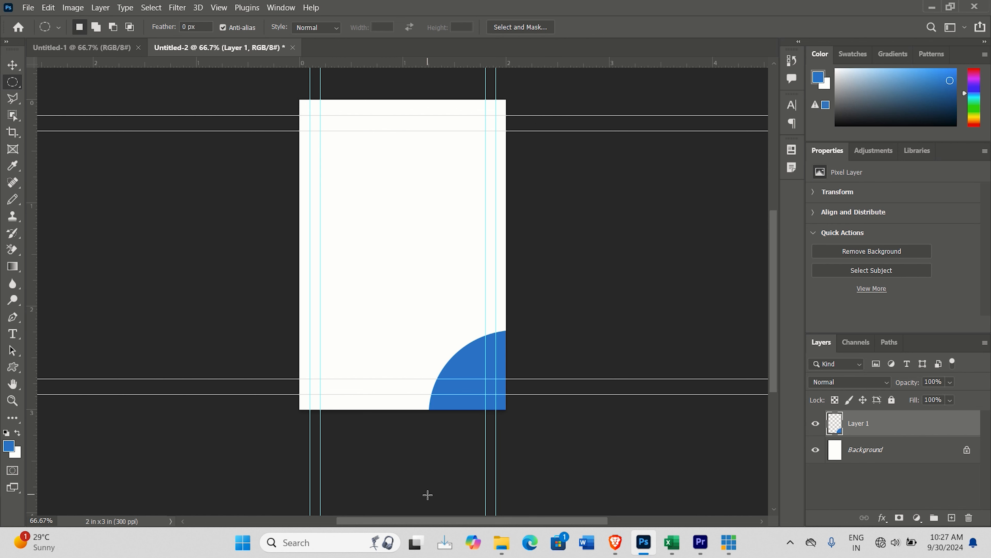
pyautogui.moveTo(209, 82); pyautogui.dragTo(368, 221)
pyautogui.hotkey('ctrl', 'shift', 'alt', 'n')
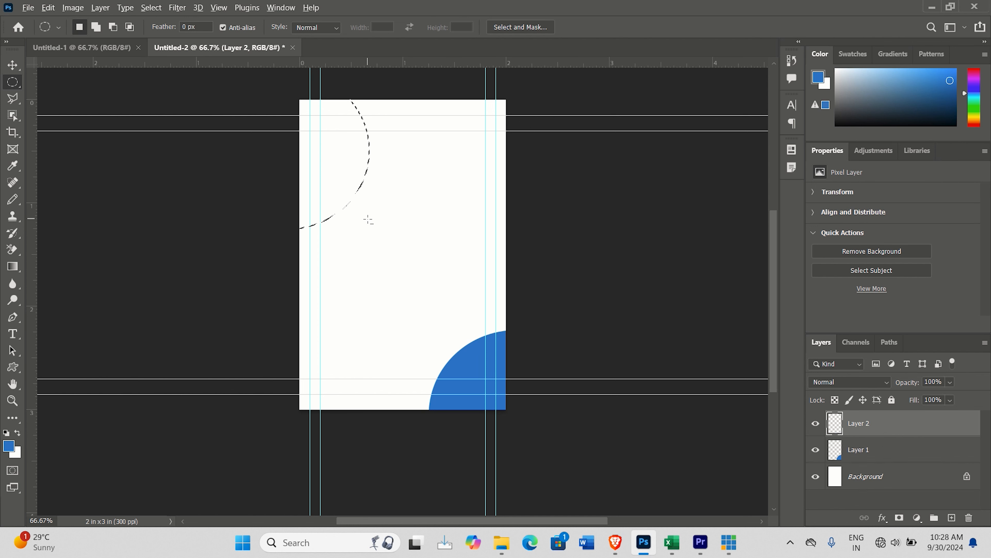
pyautogui.hotkey('alt', 'BackSpace')
pyautogui.hotkey('ctrl', 'd')
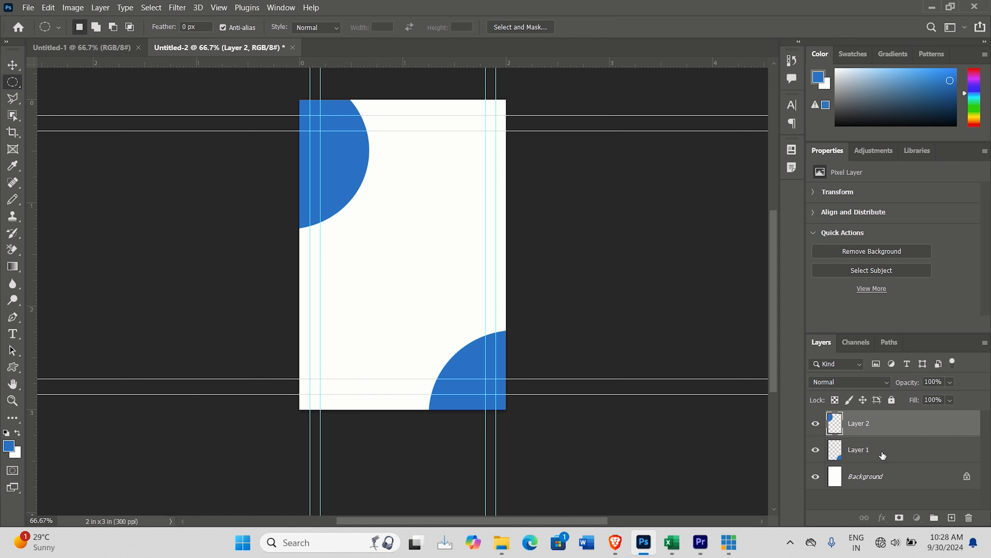
pyautogui.click(882, 455)
pyautogui.moveTo(888, 428); pyautogui.dragTo(970, 518)
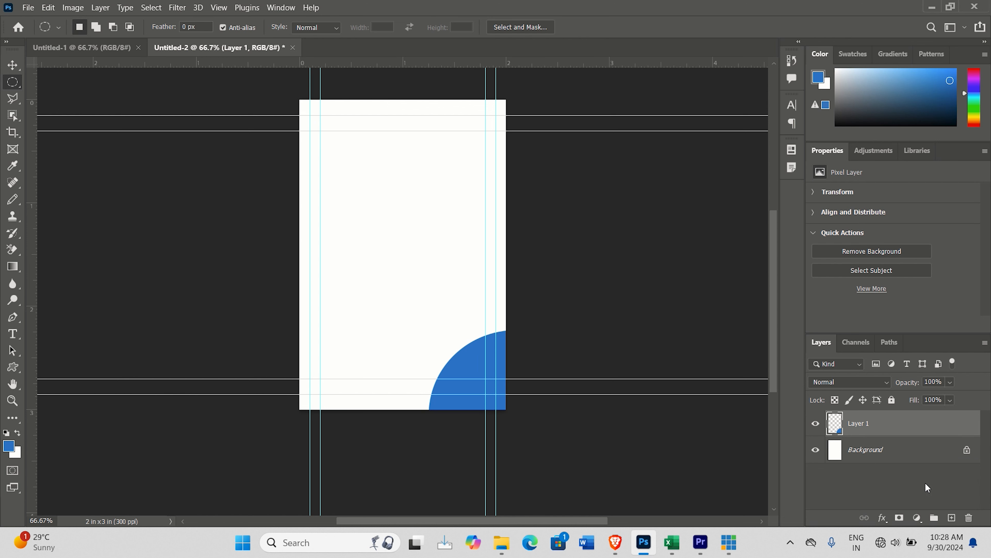
# Step: Duplicate the blue corner shape's layer and flip the copy both horizontally and vertically
pyautogui.hotkey('ctrl', 'j')
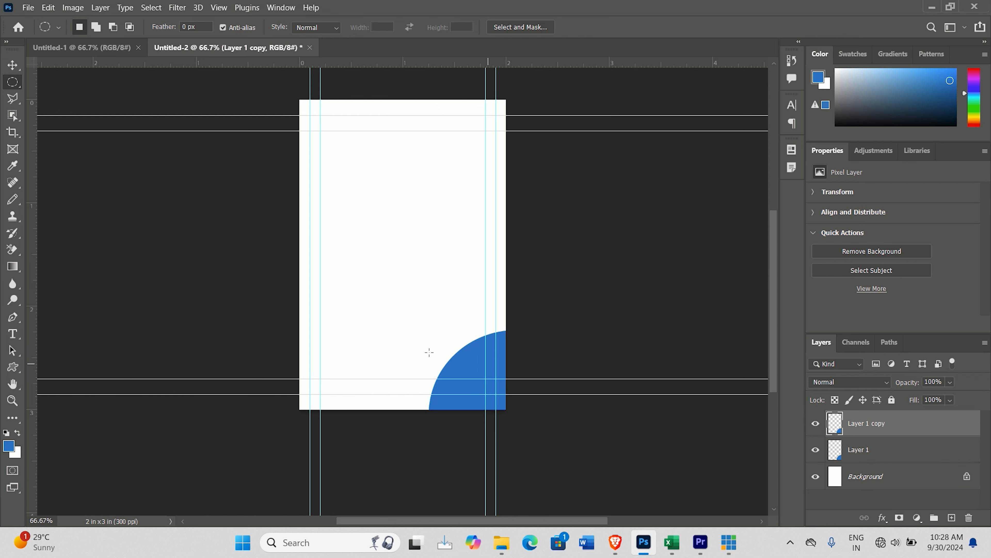
pyautogui.hotkey('ctrl', 't')
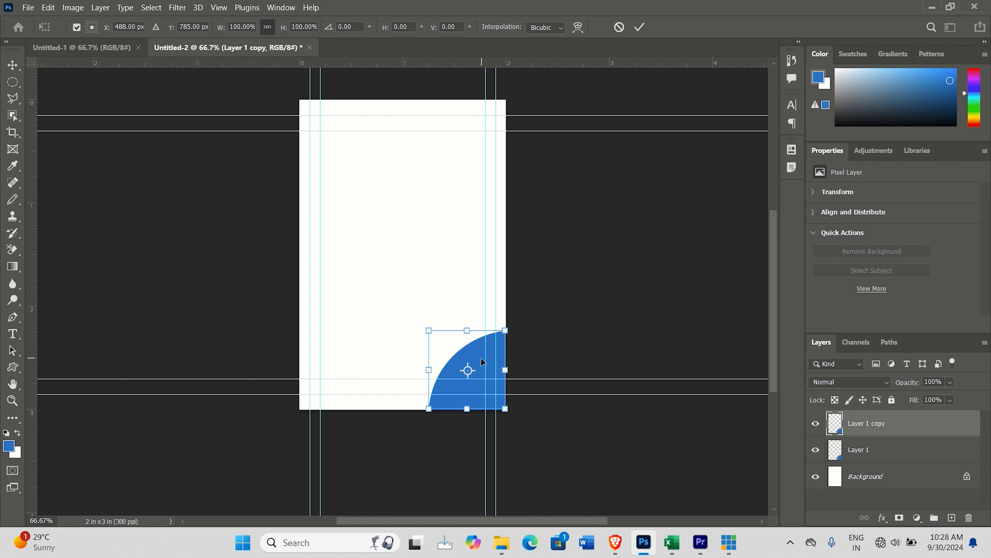
pyautogui.rightClick(481, 359)
pyautogui.click(508, 340)
pyautogui.rightClick(470, 360)
pyautogui.click(476, 352)
# Step: Move the flipped copy into the page's upper-left corner, enlarge it to about 172%, and apply the transform
pyautogui.moveTo(464, 362); pyautogui.dragTo(332, 128)
pyautogui.moveTo(376, 100); pyautogui.dragTo(423, 67)
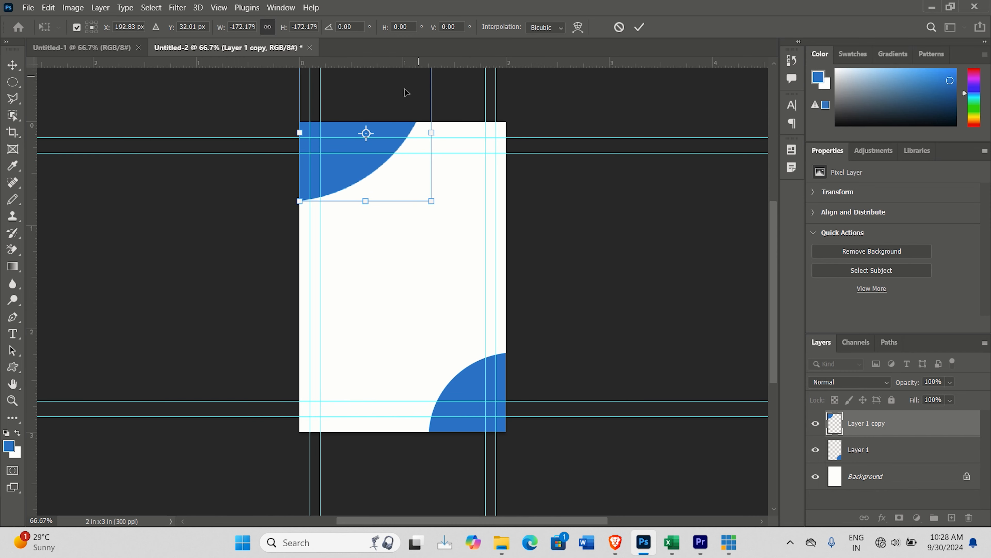
pyautogui.moveTo(363, 148); pyautogui.dragTo(329, 186)
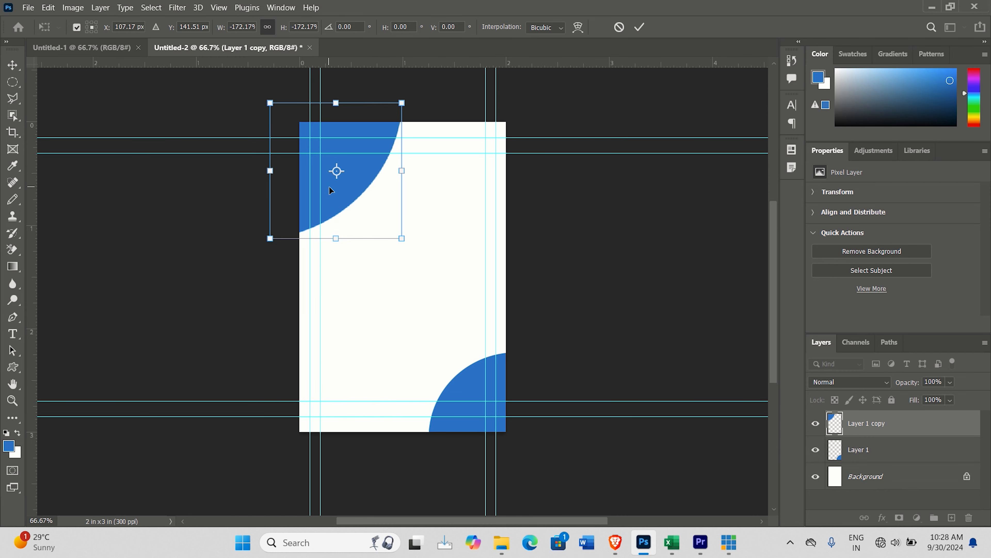
pyautogui.press('Return')
pyautogui.press('m')
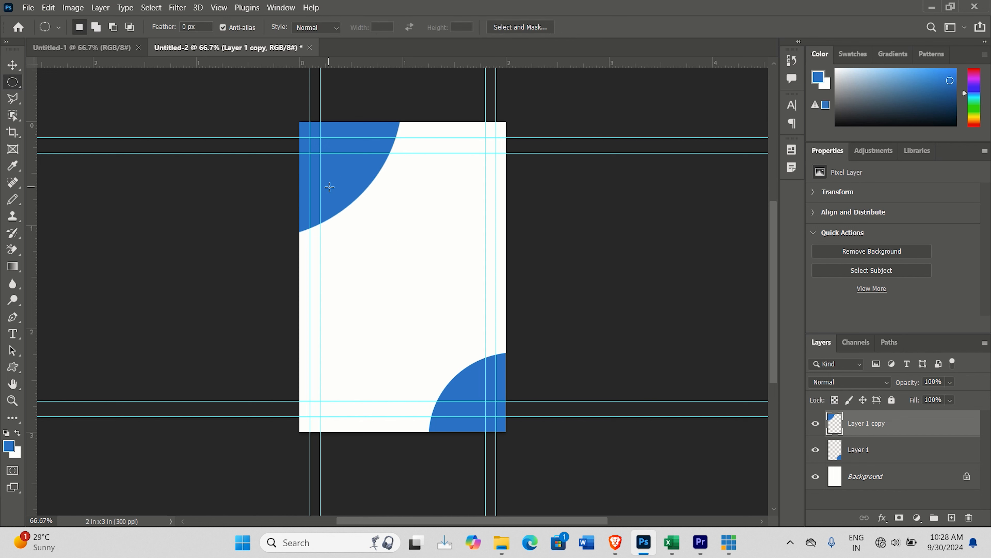
# Step: Add the horizontal text "TEXT 1" and place it near the page's top edge, beside the upper-left blue shape
pyautogui.click(13, 334)
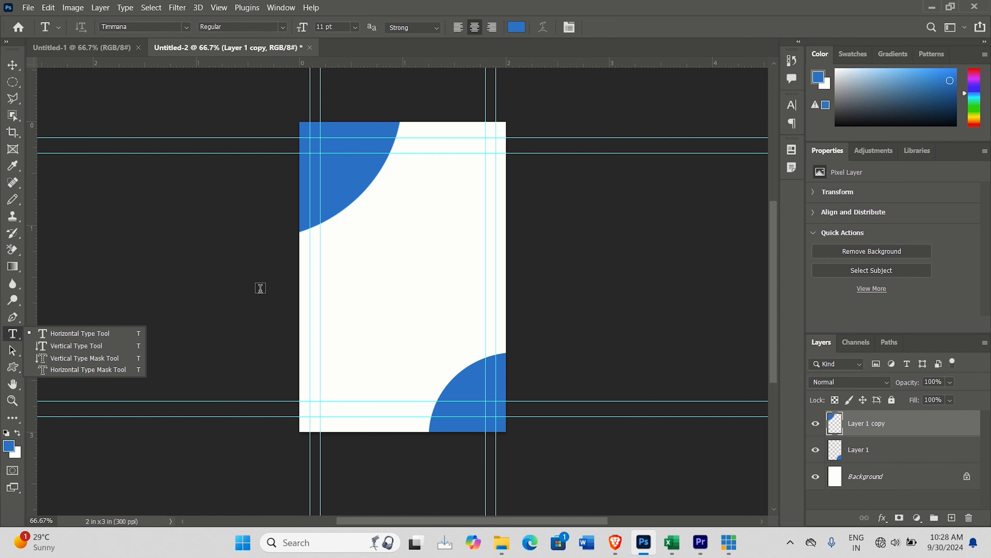
pyautogui.click(404, 145)
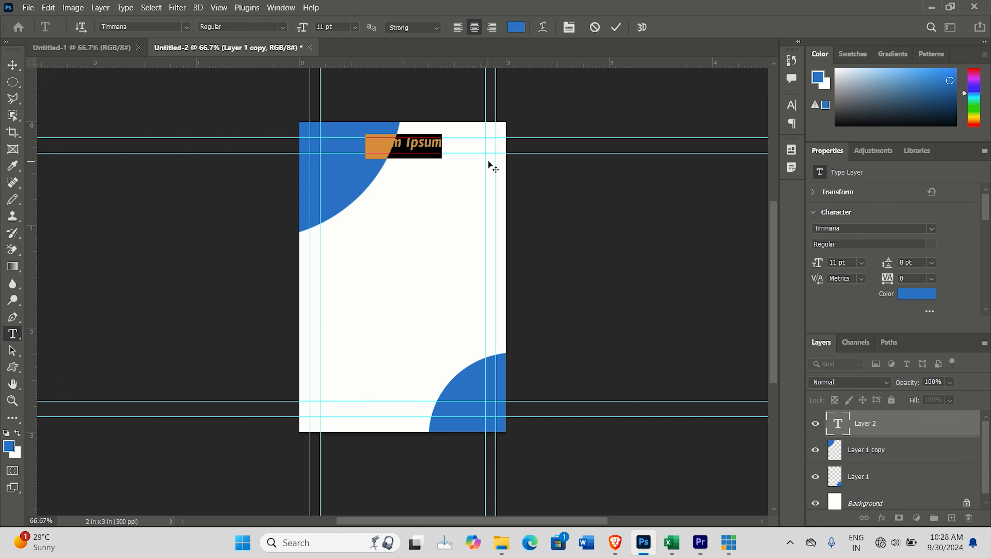
pyautogui.write('TE')
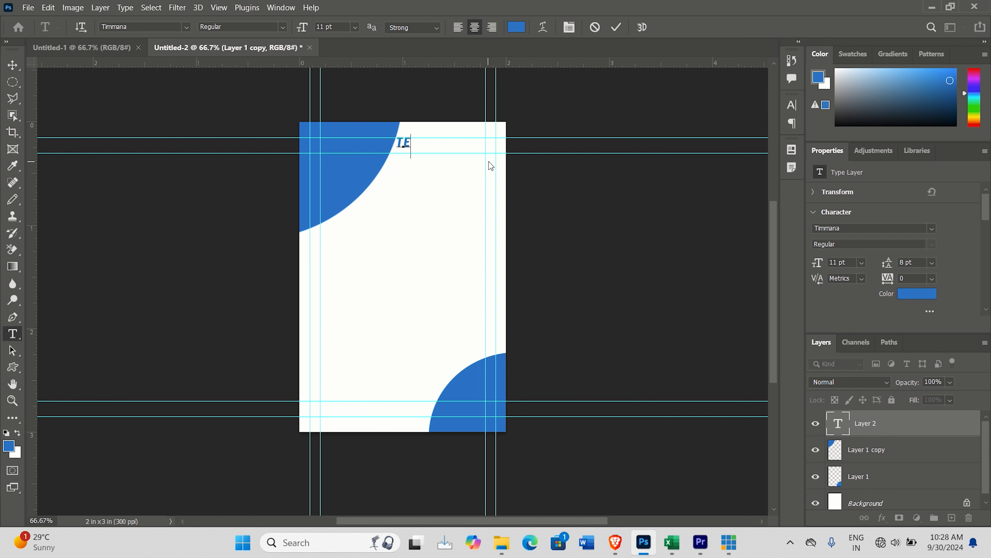
pyautogui.write('XT ')
pyautogui.write('!')
pyautogui.press('BackSpace')
pyautogui.write('1')
pyautogui.moveTo(413, 182); pyautogui.dragTo(451, 184)
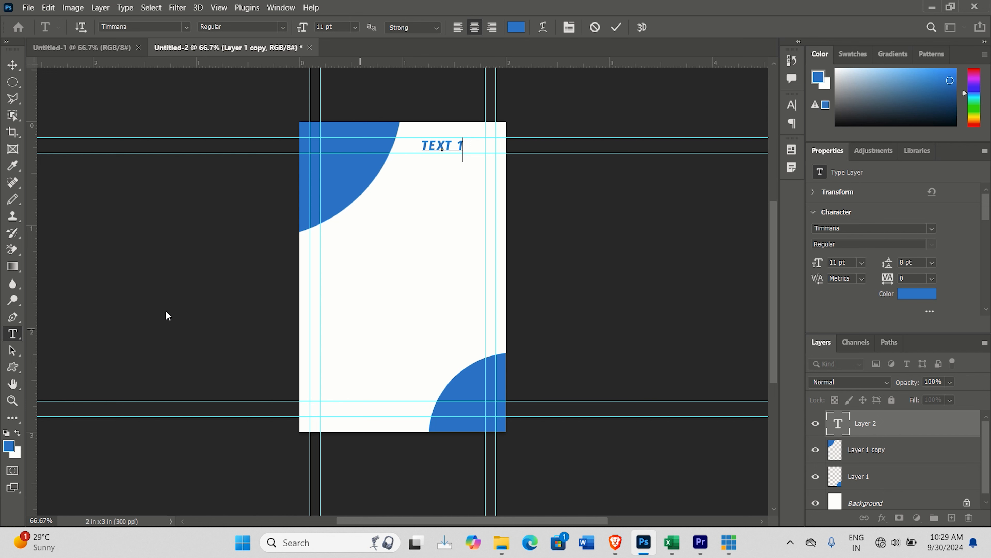
# Step: Draw a rectangular selection about 0.65 by 0.8 inches in the page's upper middle and fill it with blue on a new layer
pyautogui.click(12, 82)
pyautogui.rightClick(13, 83)
pyautogui.click(44, 80)
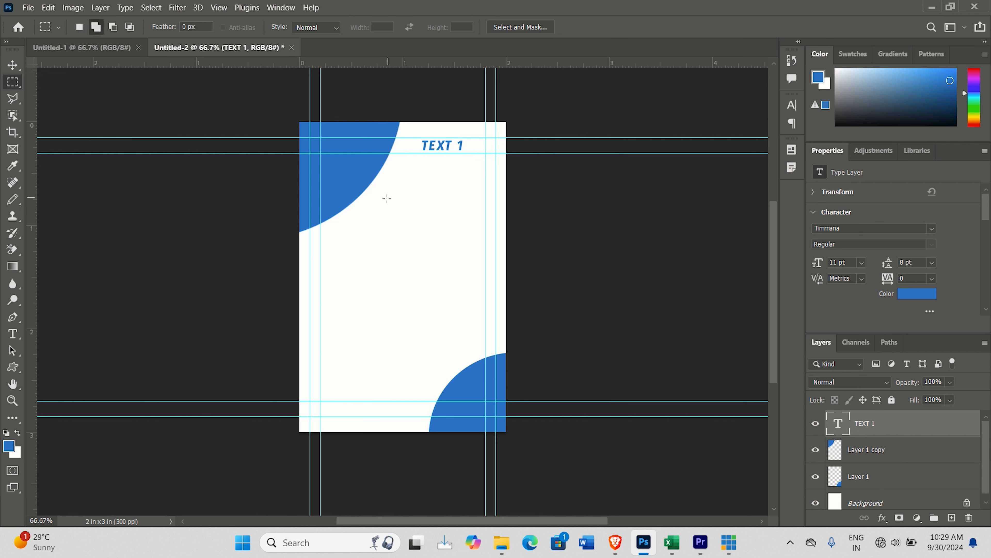
pyautogui.moveTo(382, 201); pyautogui.dragTo(448, 281)
pyautogui.click(953, 517)
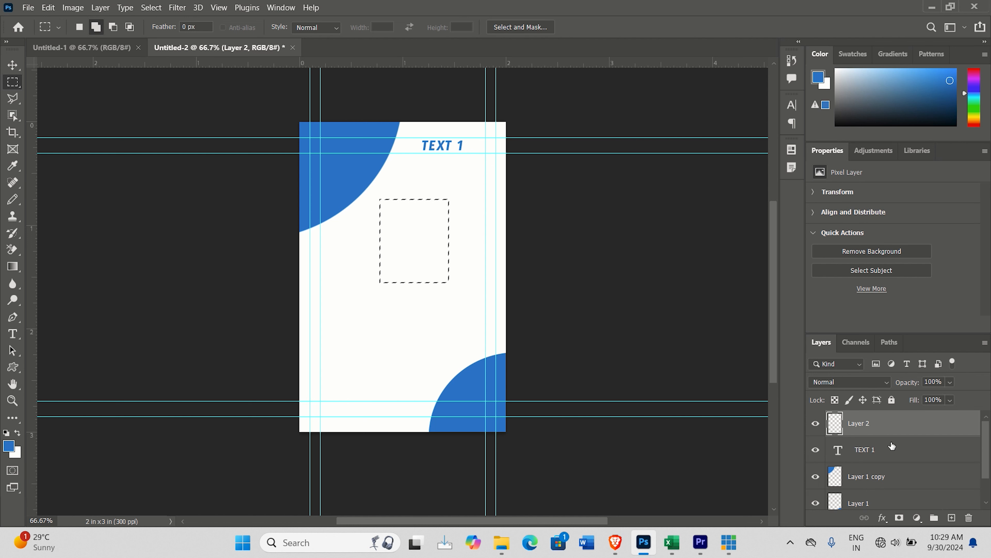
pyautogui.hotkey('alt', 'BackSpace')
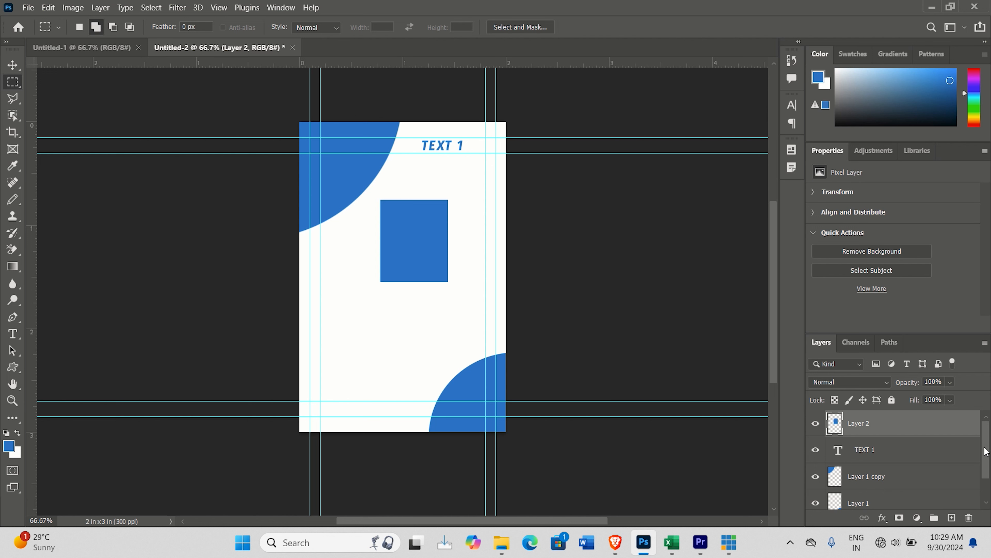
# Step: Merge the two blue corner shape layers, Layer 1 copy and Layer 1, into the Background layer
pyautogui.scroll(-1, 987, 455)
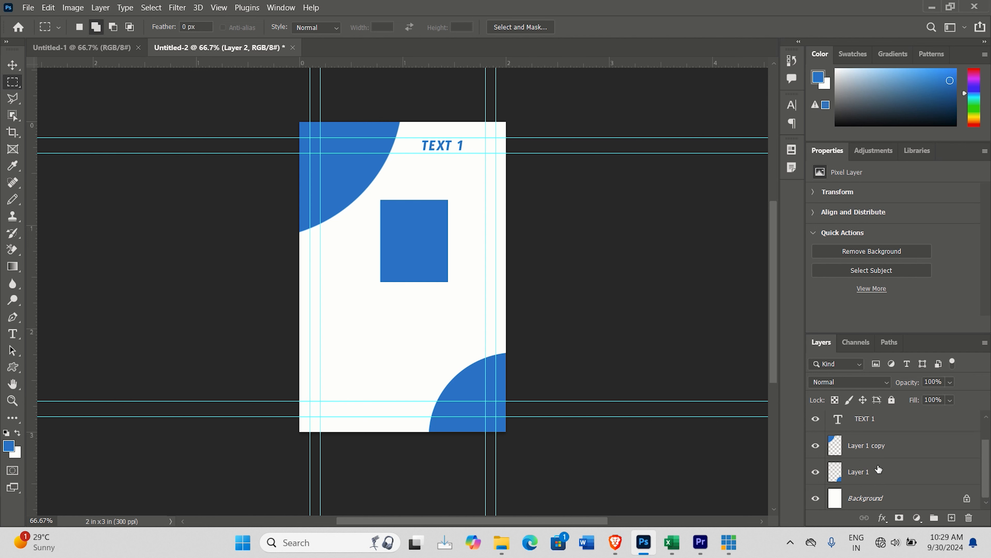
pyautogui.click(864, 450)
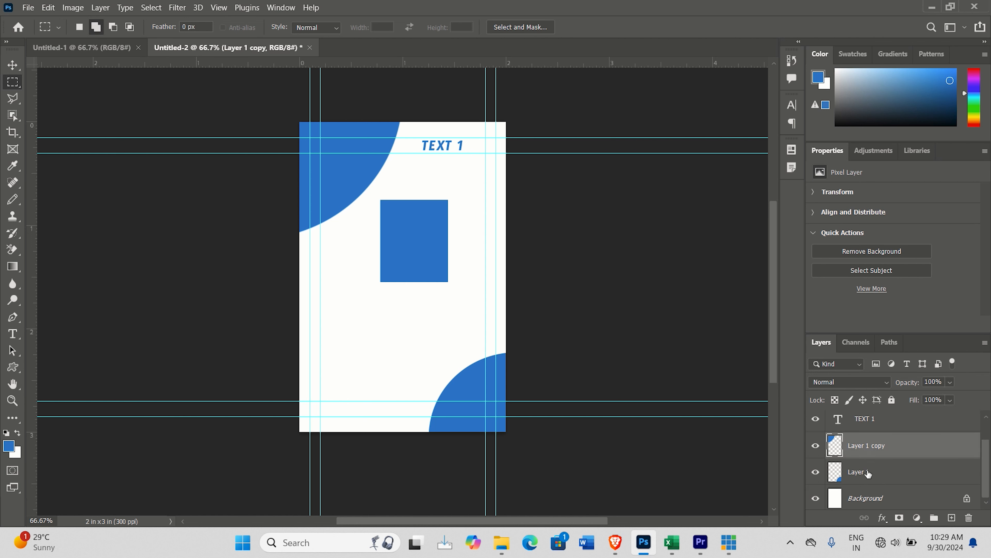
pyautogui.keyDown('shift'); pyautogui.click(862, 499); pyautogui.keyUp('shift')
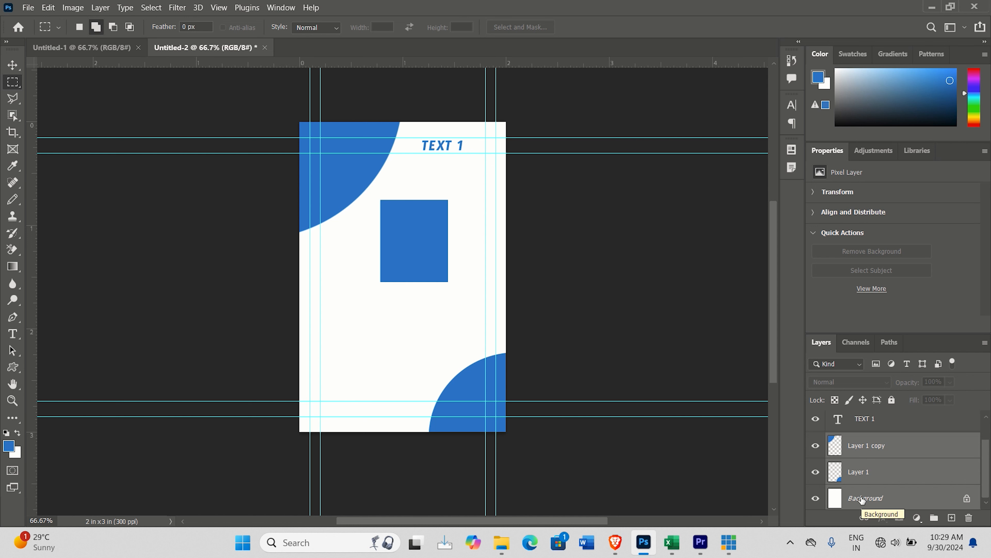
pyautogui.hotkey('ctrl', 'e')
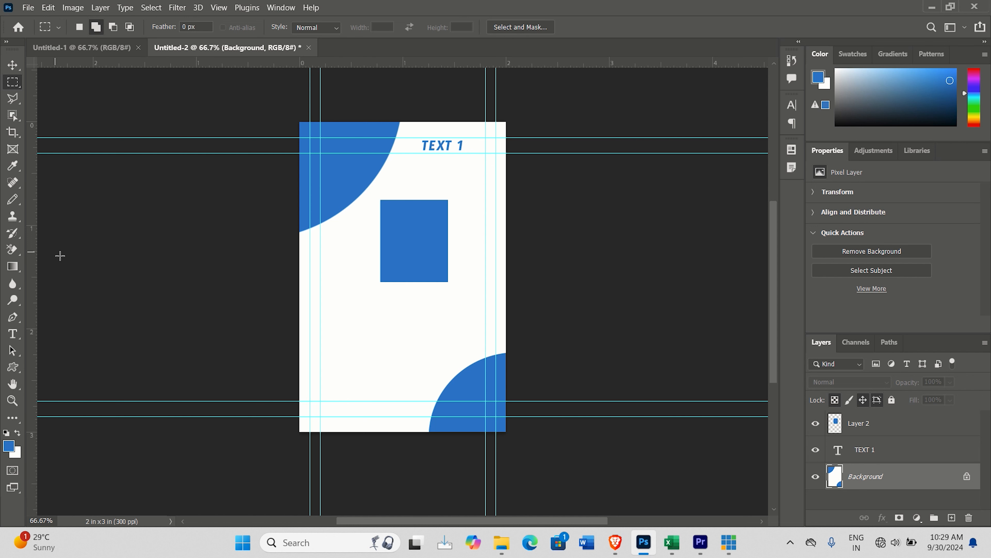
# Step: Add the text label "NAME:" near the page's left margin, below the blue rectangle
pyautogui.click(12, 65)
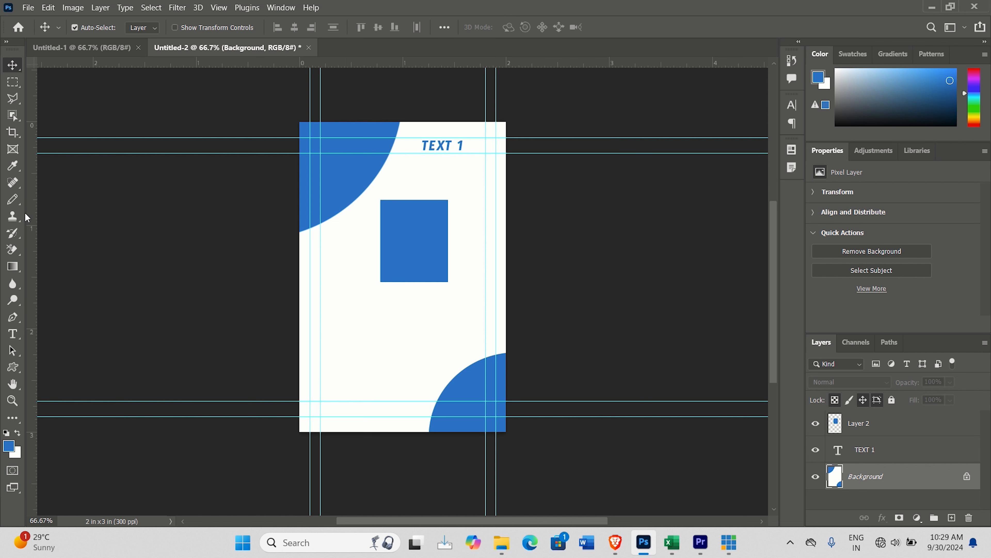
pyautogui.click(13, 333)
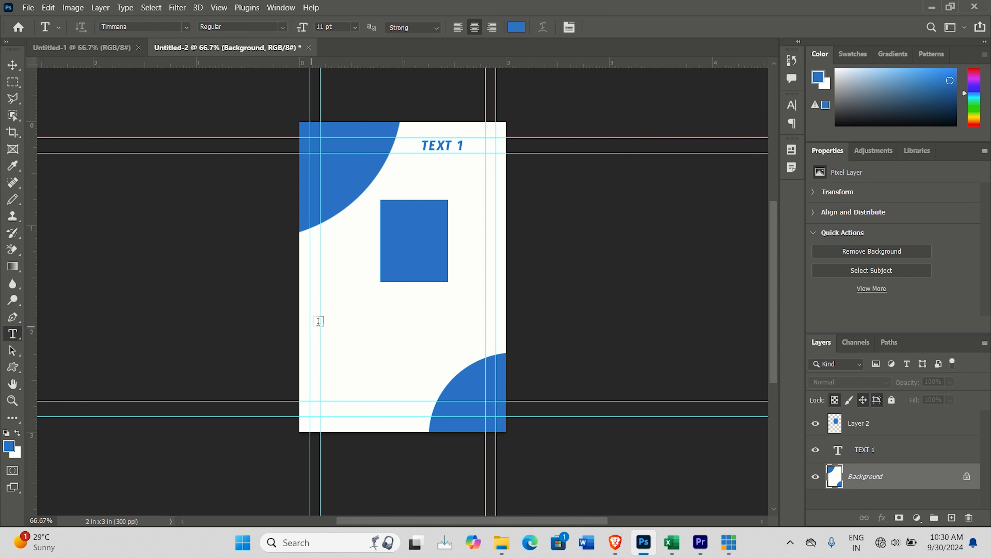
pyautogui.click(334, 302)
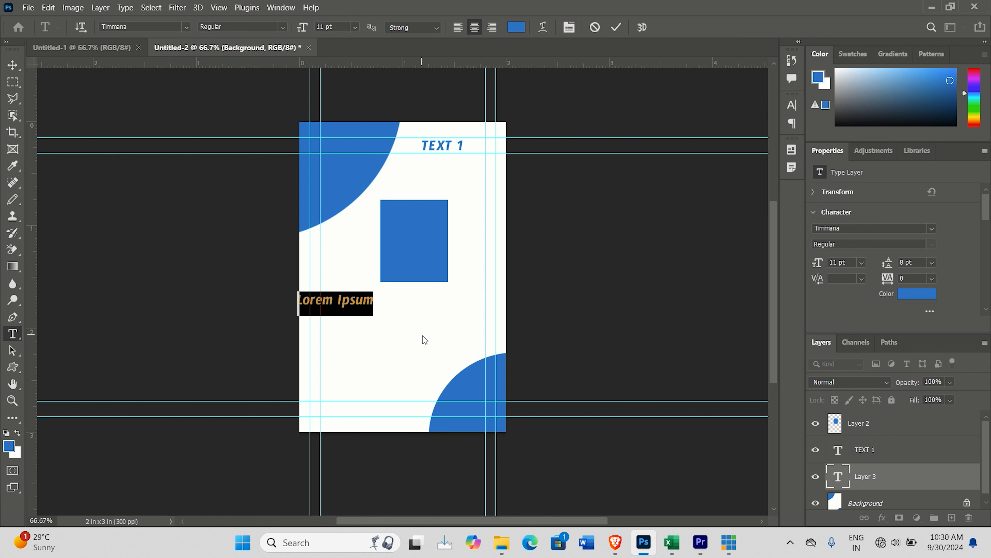
pyautogui.write('N')
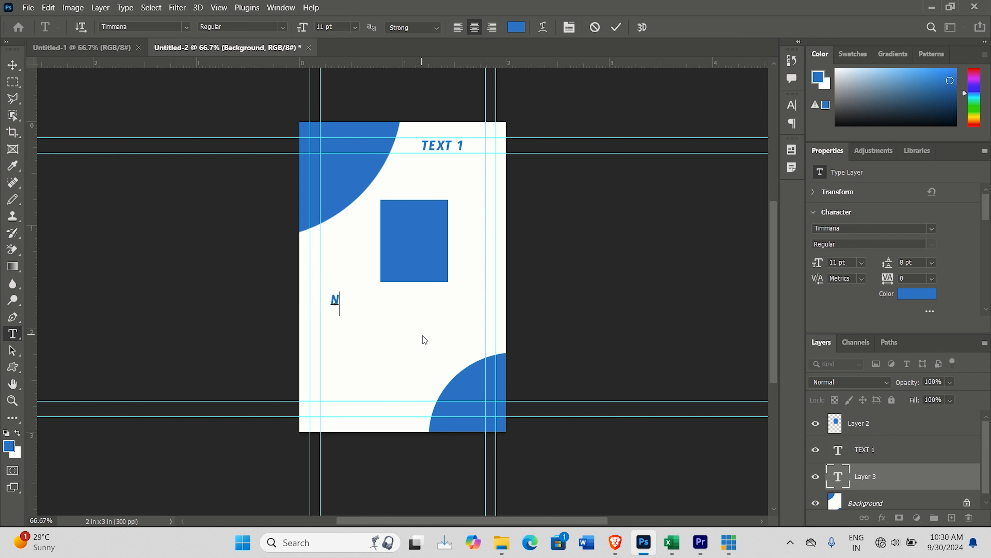
pyautogui.write('AME')
pyautogui.write(':')
pyautogui.click(14, 68)
pyautogui.press('v')
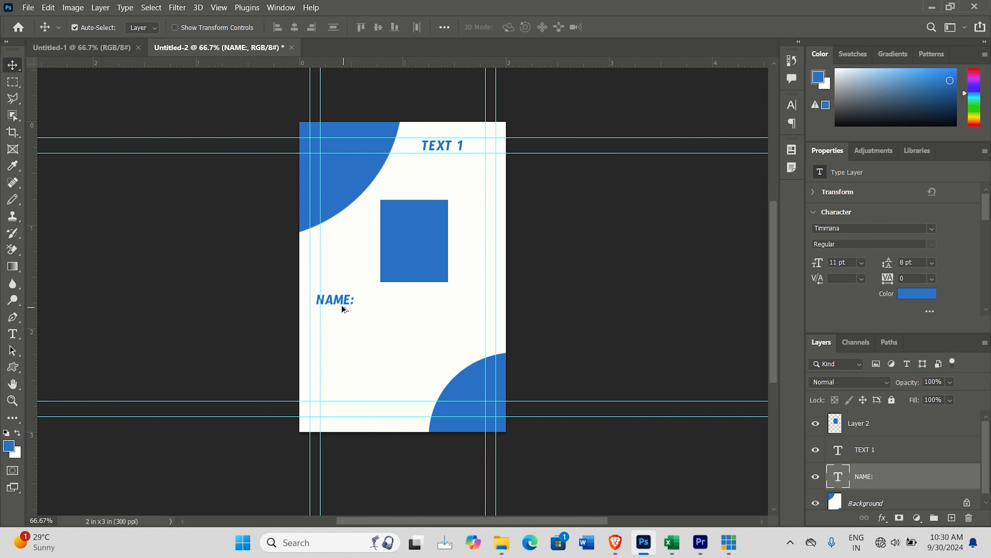
# Step: Duplicate the "NAME:" label three times, arranging the labels in two rows and two columns below the blue rectangle
pyautogui.moveTo(339, 305); pyautogui.dragTo(387, 304)
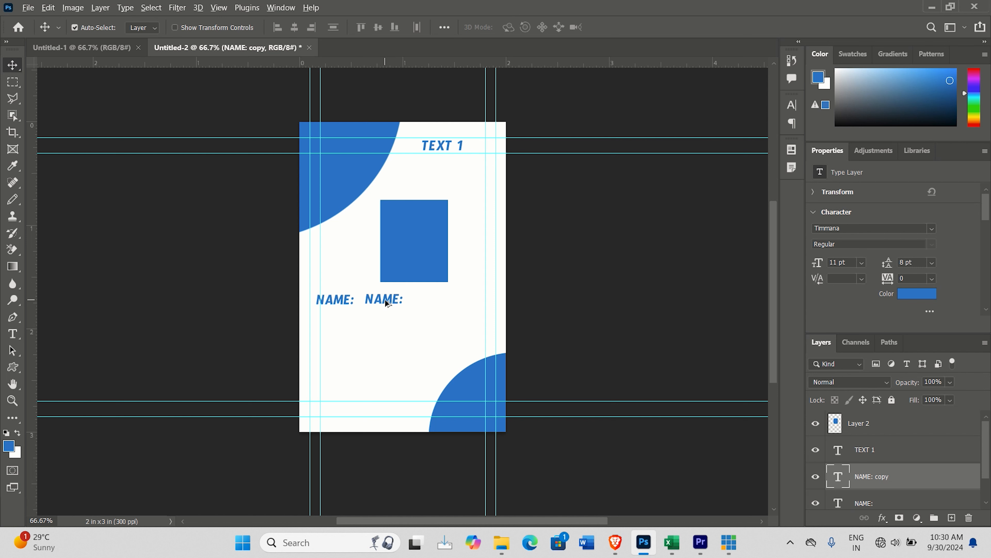
pyautogui.moveTo(385, 299); pyautogui.dragTo(339, 327)
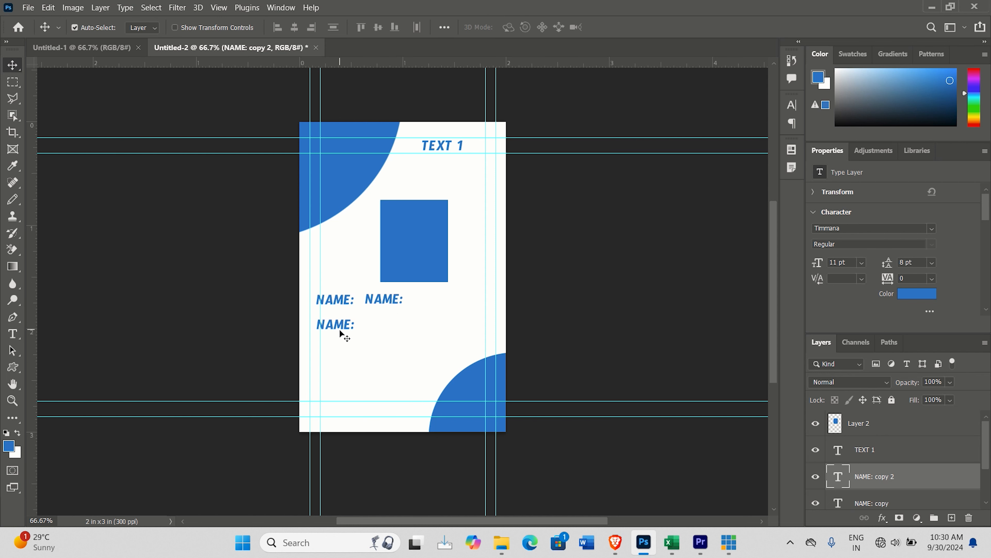
pyautogui.moveTo(339, 328); pyautogui.dragTo(377, 327)
pyautogui.moveTo(369, 327); pyautogui.dragTo(379, 329)
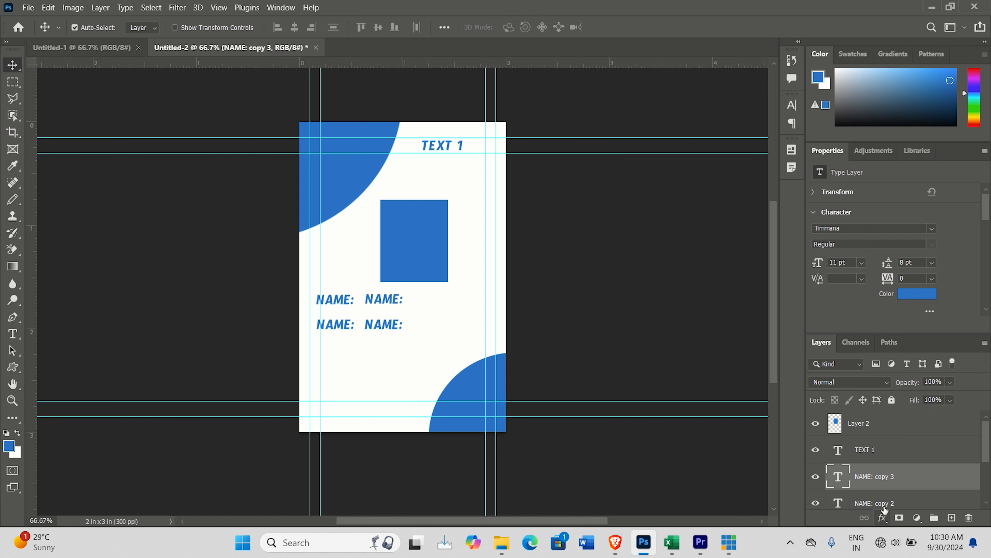
pyautogui.scroll(-1, 986, 453)
pyautogui.scroll(-2, 986, 454)
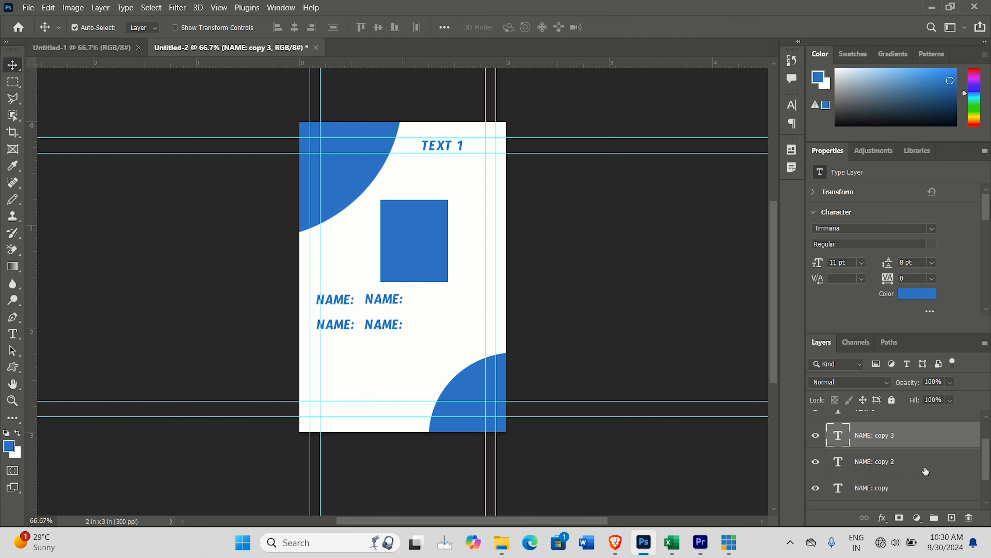
# Step: Change the "NAME:" label below the first one near the page's left margin to "ID:"
pyautogui.click(881, 464)
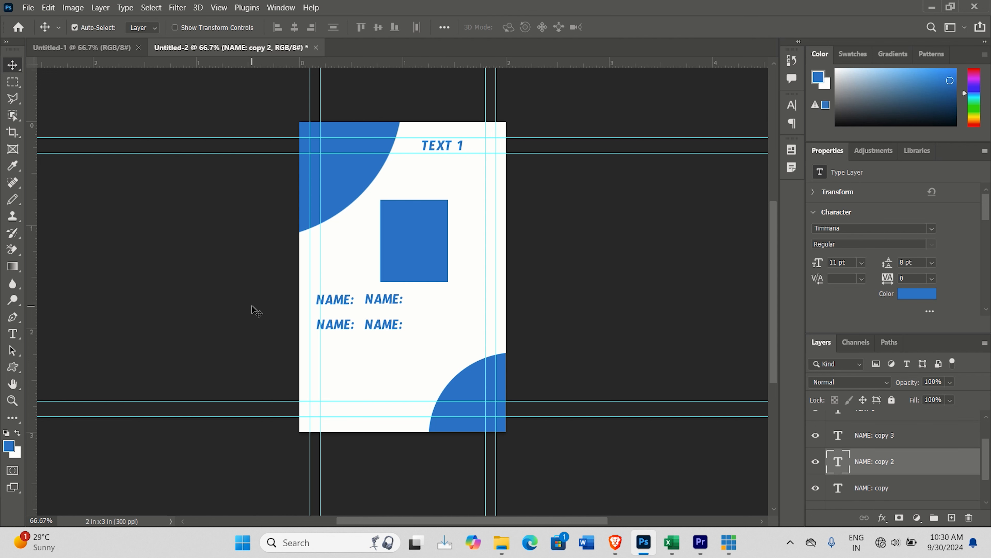
pyautogui.click(12, 334)
pyautogui.click(353, 328)
pyautogui.moveTo(354, 324); pyautogui.dragTo(319, 325)
pyautogui.click(351, 327)
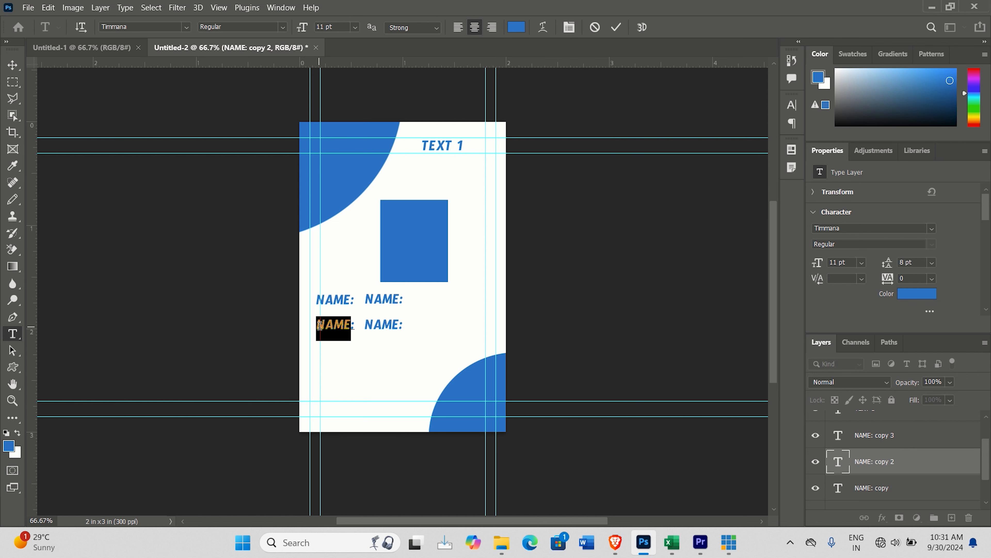
pyautogui.write('ID:')
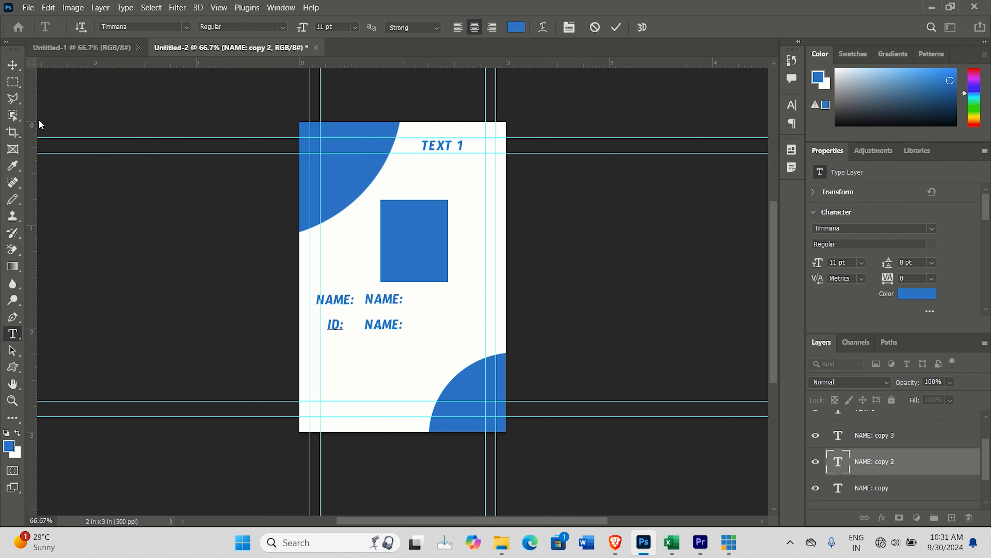
pyautogui.click(13, 65)
# Step: Add a paragraph text box about 1.2 by 0.3 inches in the page's lower-left area containing "address"
pyautogui.click(12, 333)
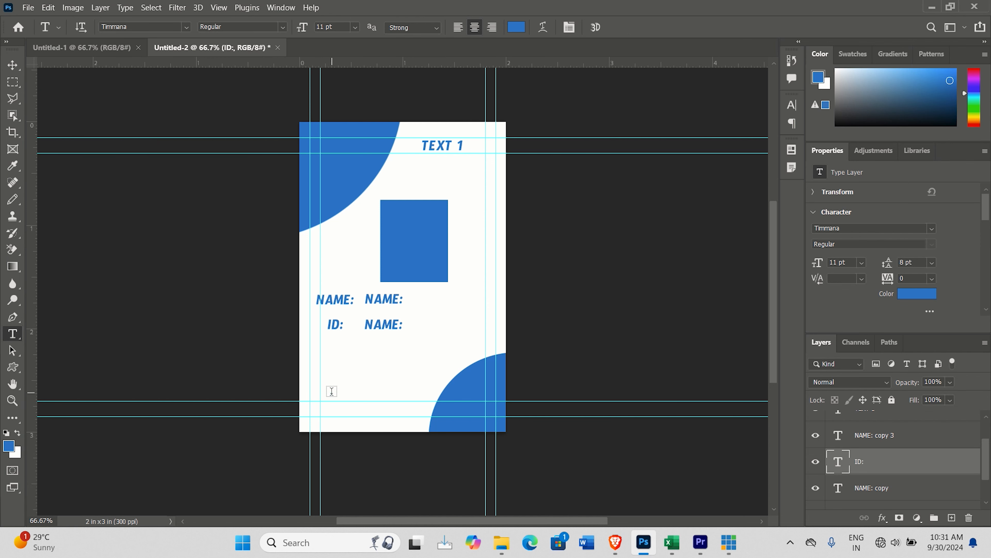
pyautogui.moveTo(308, 391); pyautogui.dragTo(428, 425)
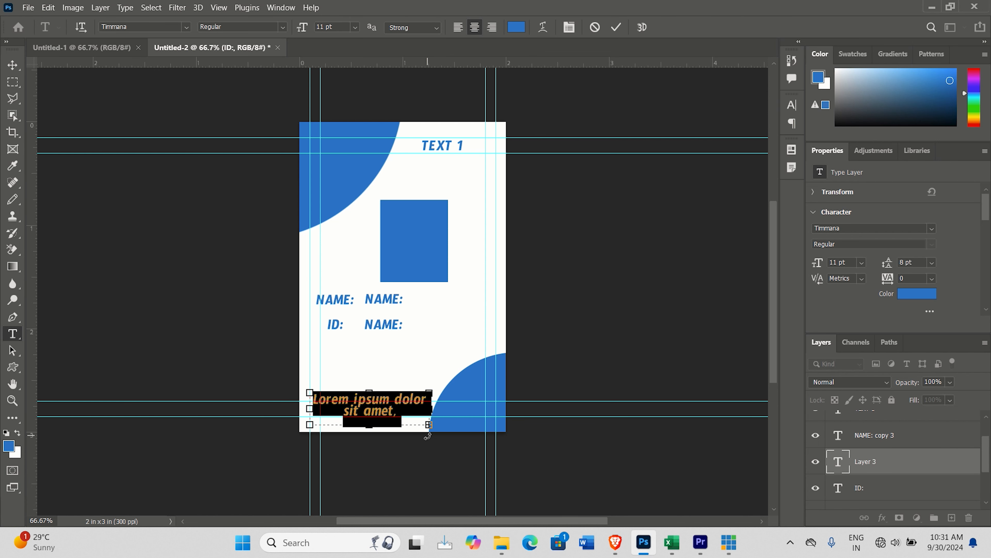
pyautogui.write('a')
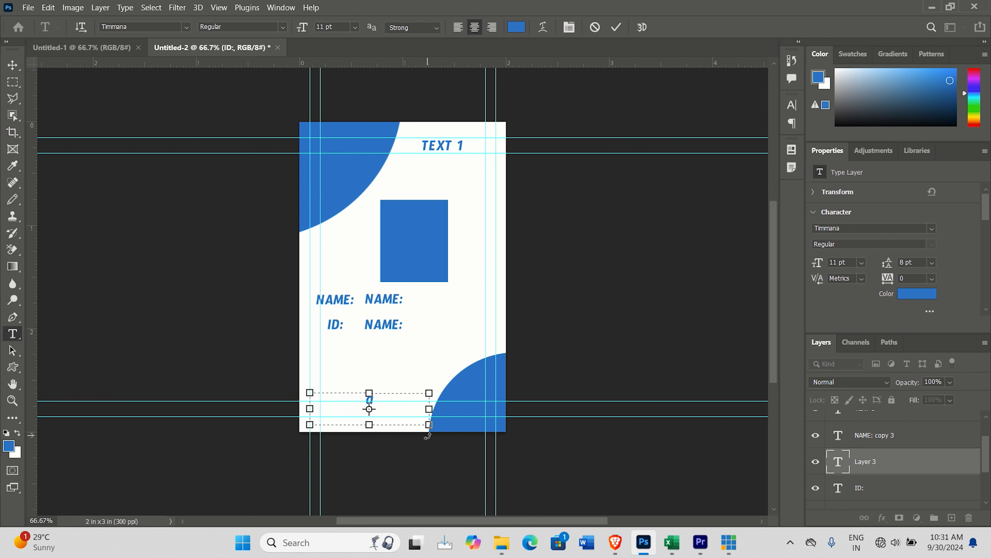
pyautogui.write('ddress')
pyautogui.click(16, 66)
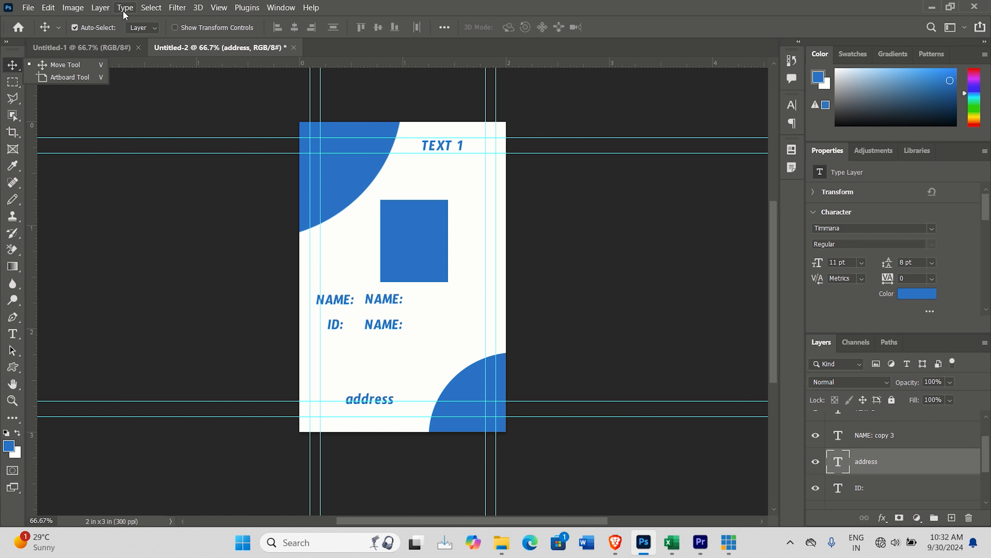
# Step: Define a Text Replacement variable for the TEXT 1 layer
pyautogui.click(73, 9)
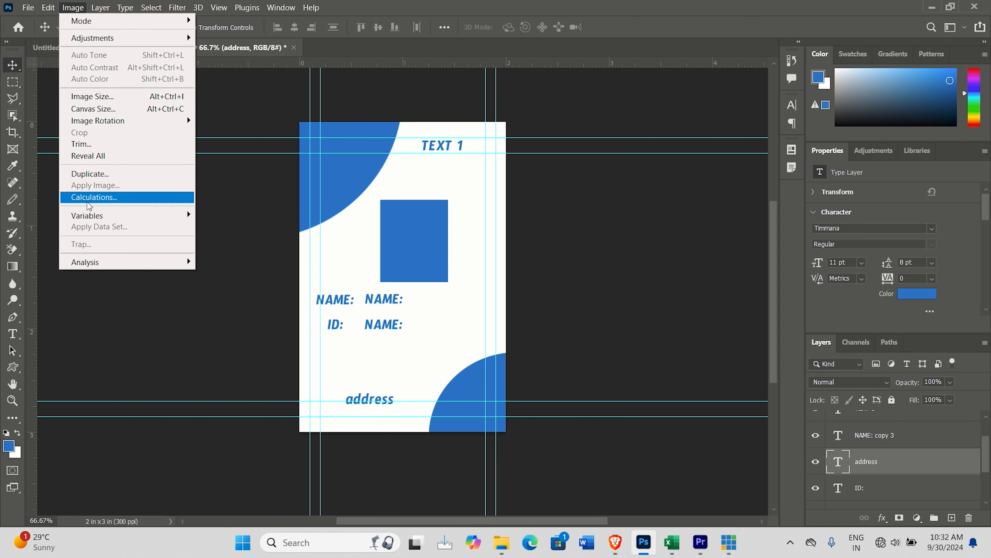
pyautogui.moveTo(86, 220)
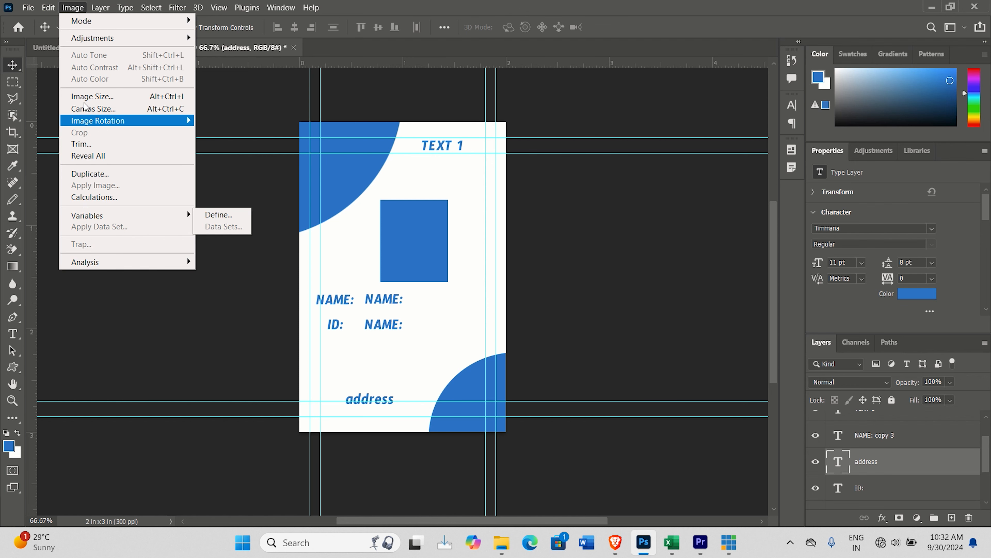
pyautogui.moveTo(133, 216)
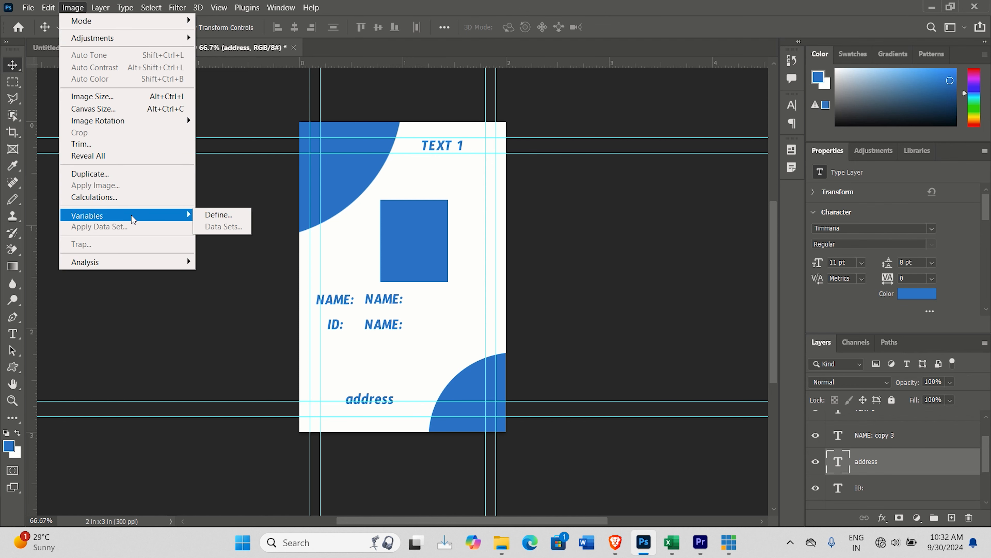
pyautogui.click(229, 216)
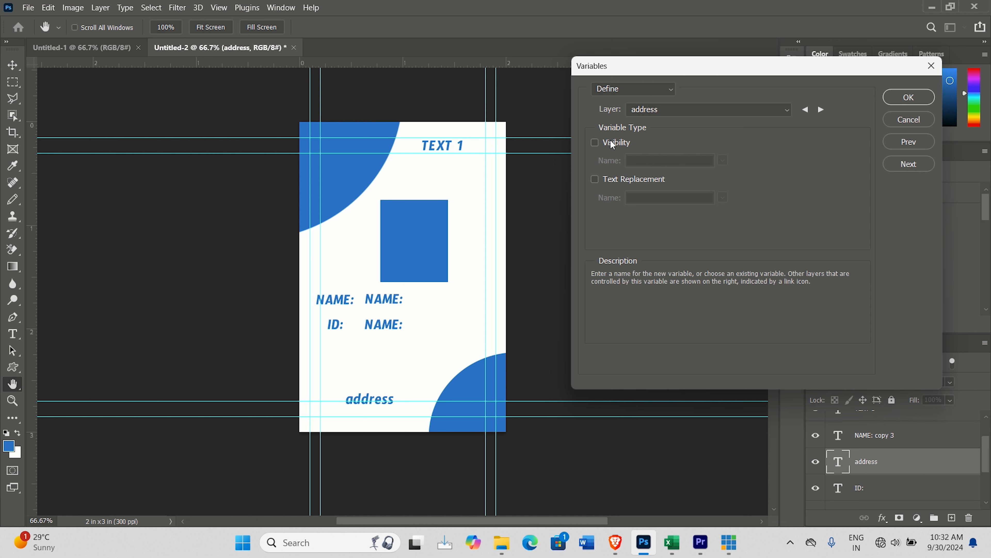
pyautogui.click(675, 90)
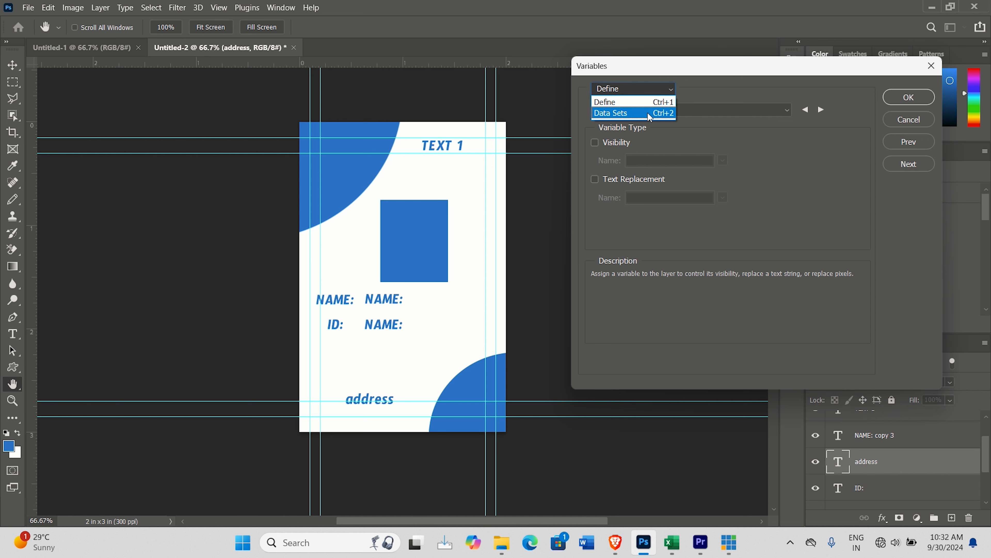
pyautogui.click(669, 100)
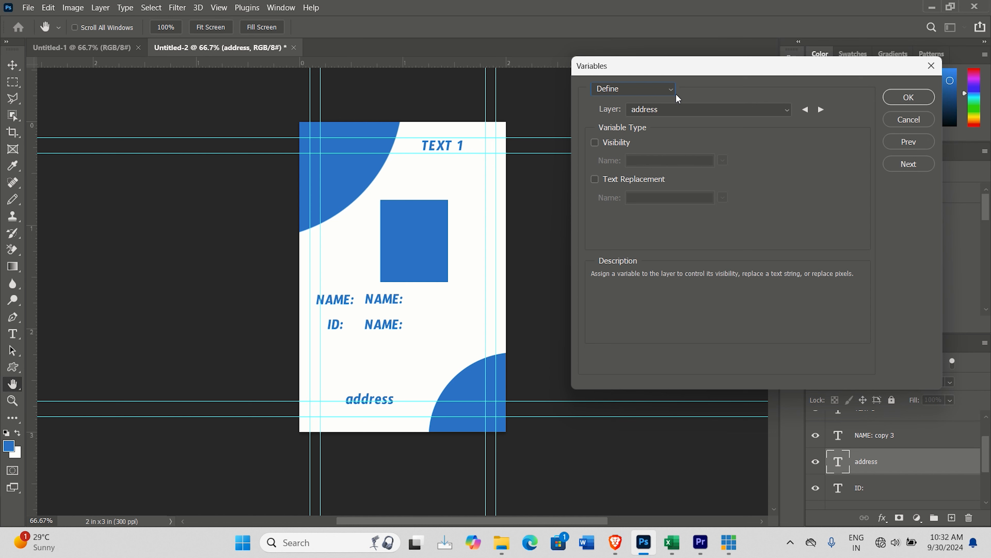
pyautogui.click(686, 106)
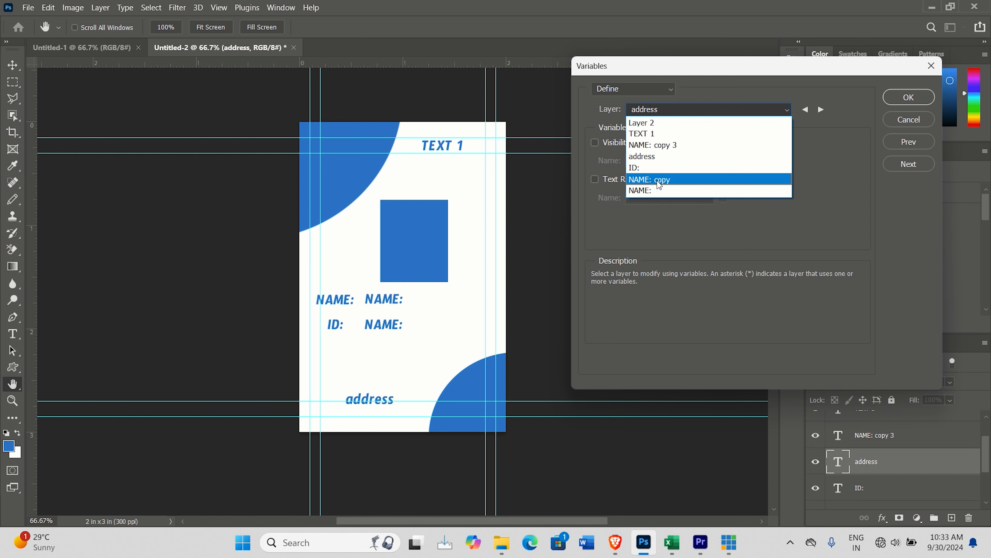
pyautogui.click(644, 134)
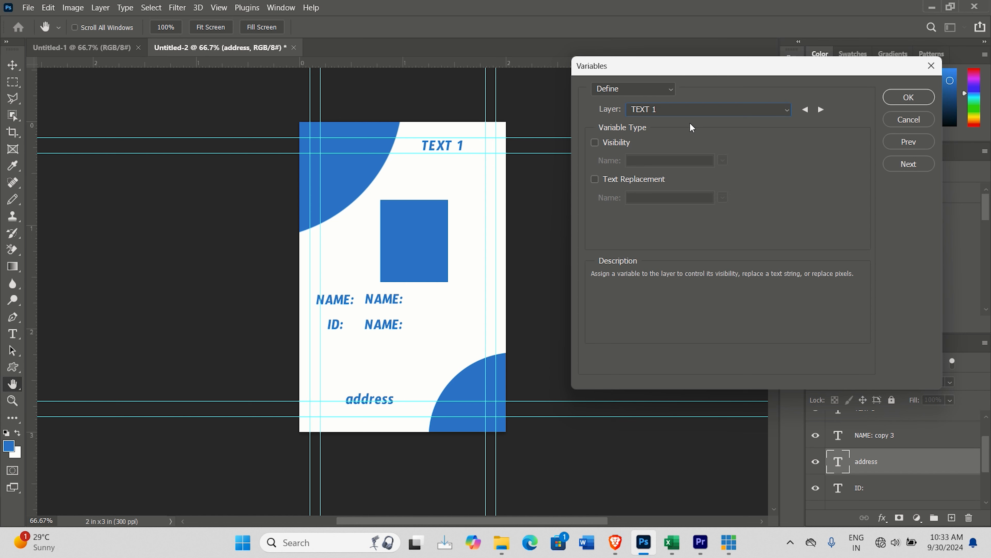
pyautogui.click(596, 179)
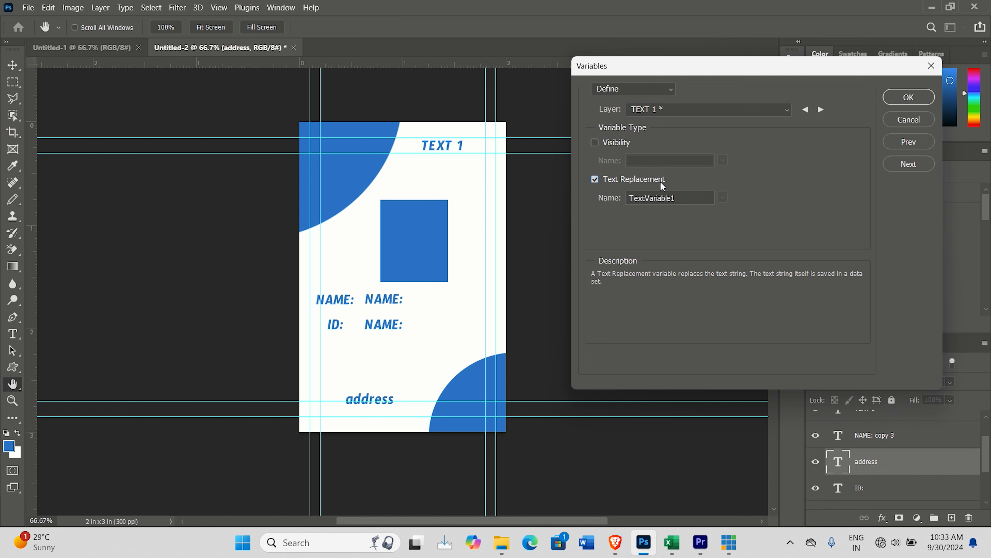
# Step: Copy the variable name TextVariable1 into cell A1 of a new blank Excel workbook and widen column A to fit it
pyautogui.click(689, 199)
pyautogui.moveTo(689, 199); pyautogui.dragTo(628, 198)
pyautogui.rightClick(662, 196)
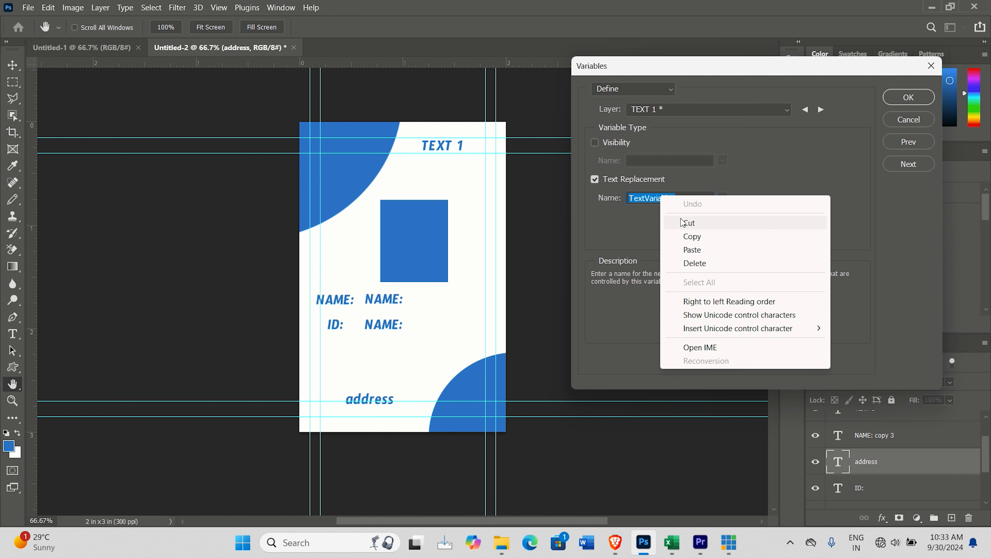
pyautogui.click(693, 238)
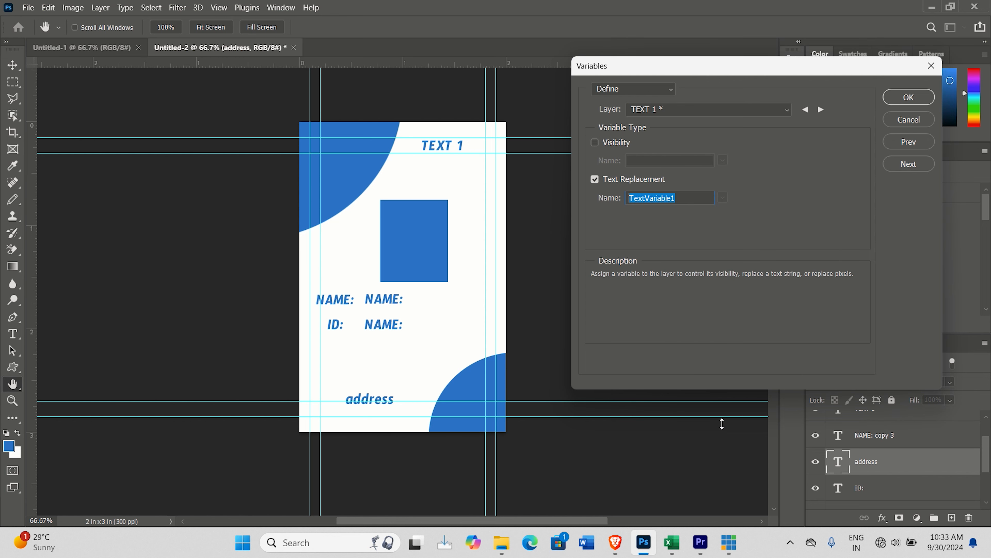
pyautogui.moveTo(674, 549)
pyautogui.click(676, 548)
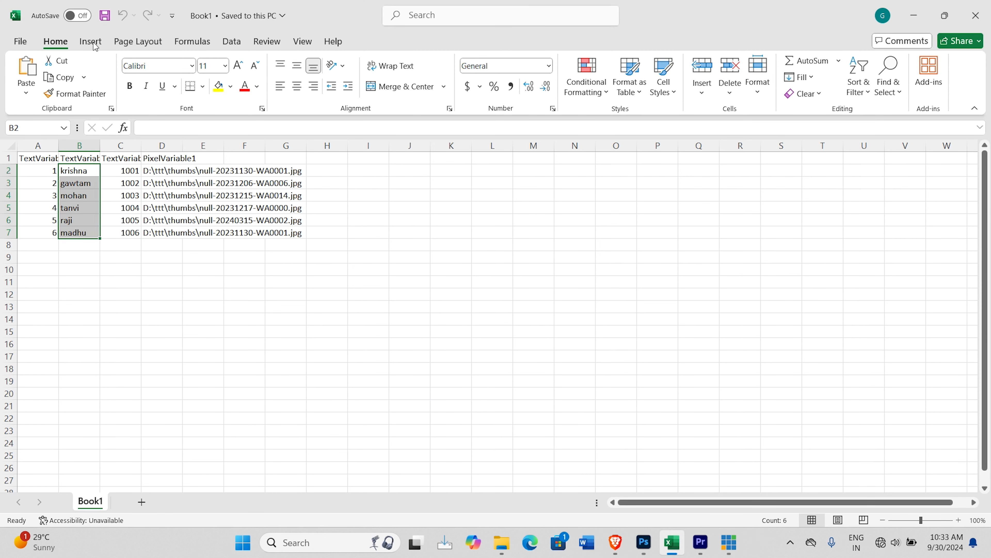
pyautogui.click(21, 44)
pyautogui.click(192, 131)
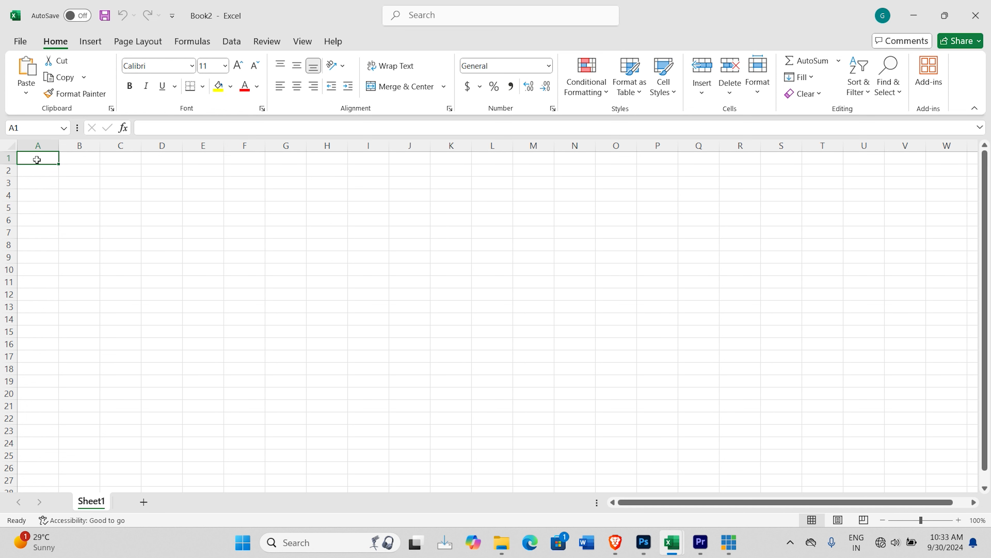
pyautogui.hotkey('ctrl', 'v')
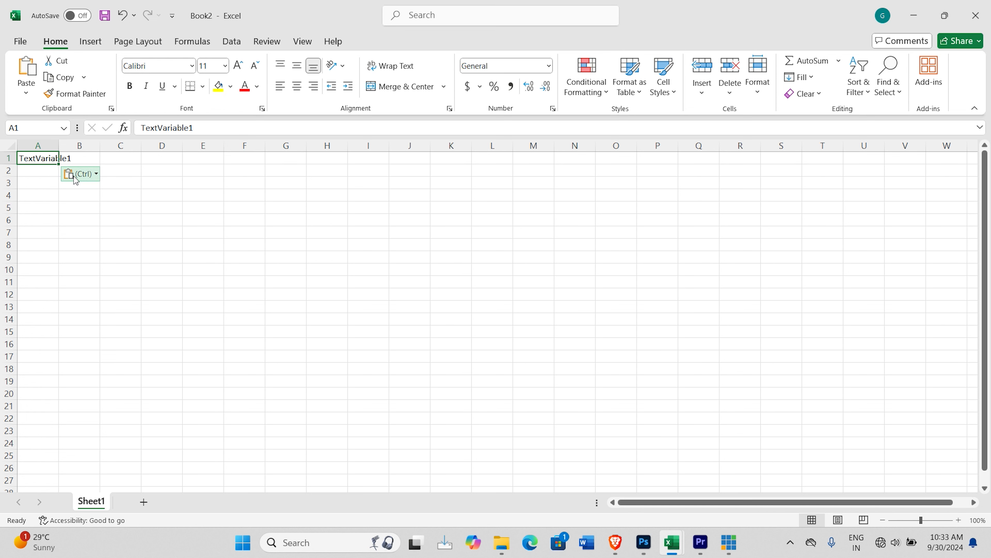
pyautogui.moveTo(59, 145); pyautogui.dragTo(99, 145)
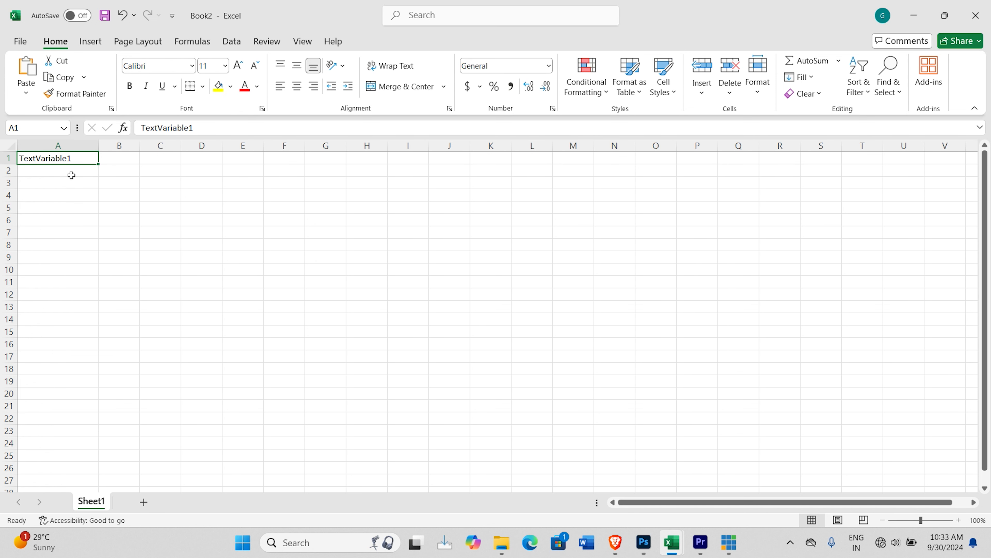
# Step: Enter "MAD TECH" in cell A2, fill it down to A6, and select cell B1
pyautogui.click(57, 175)
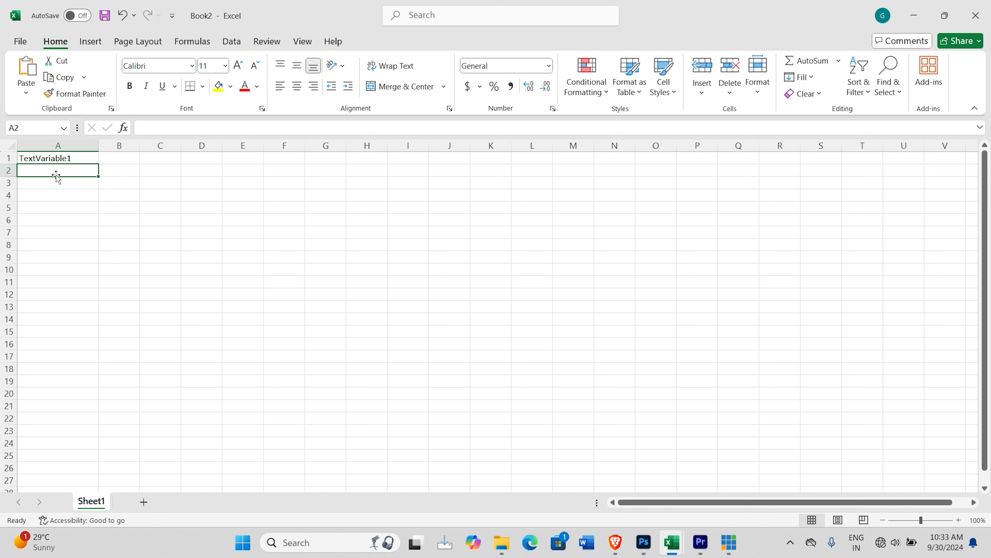
pyautogui.write('M')
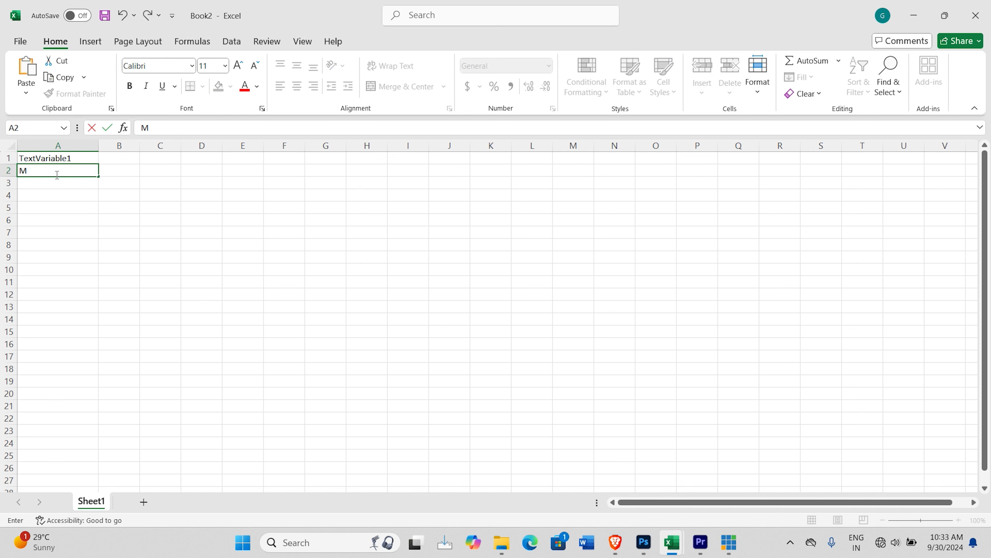
pyautogui.write('AD TECH')
pyautogui.moveTo(99, 177); pyautogui.dragTo(96, 224)
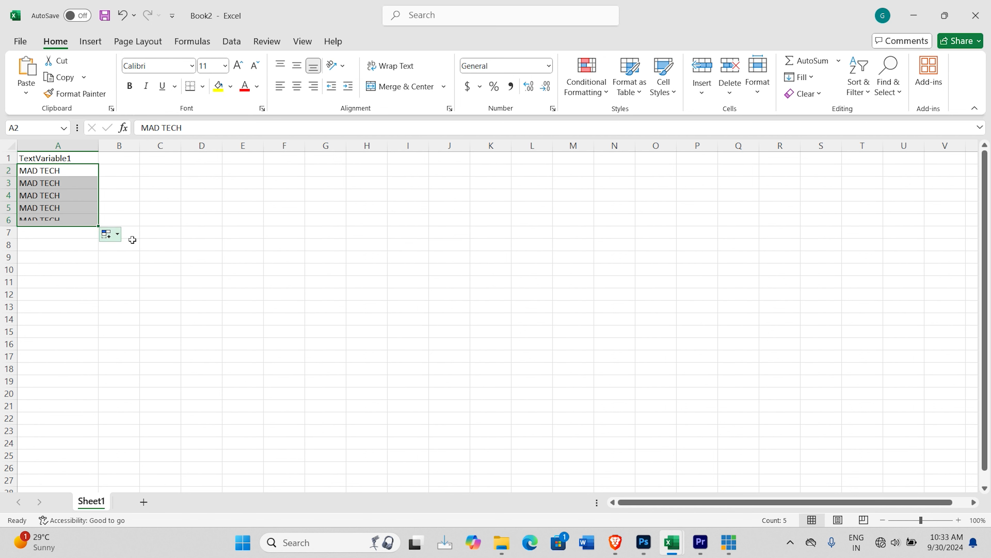
pyautogui.click(115, 157)
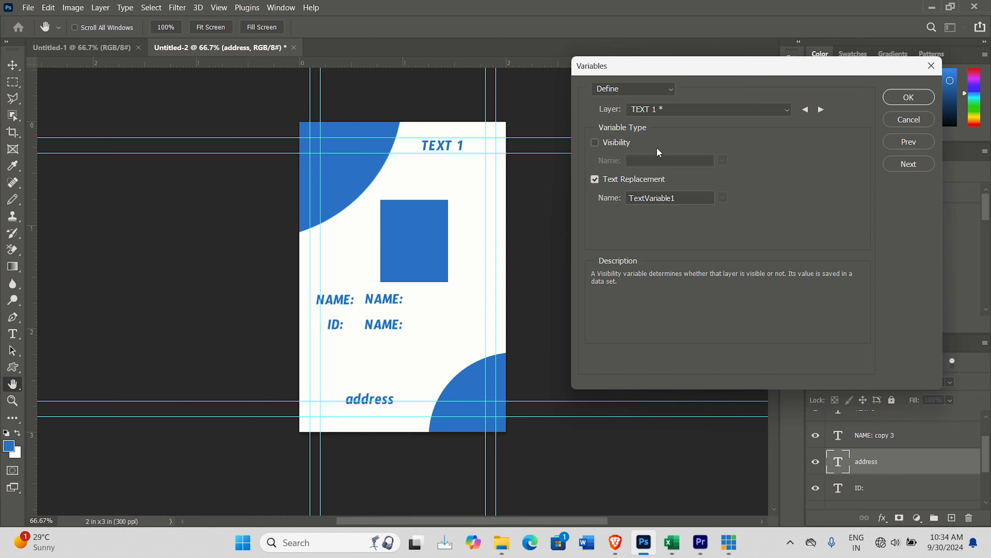
# Step: Switch to Photoshop and define a Text Replacement variable for the NAME: copy 3 layer
pyautogui.click(729, 113)
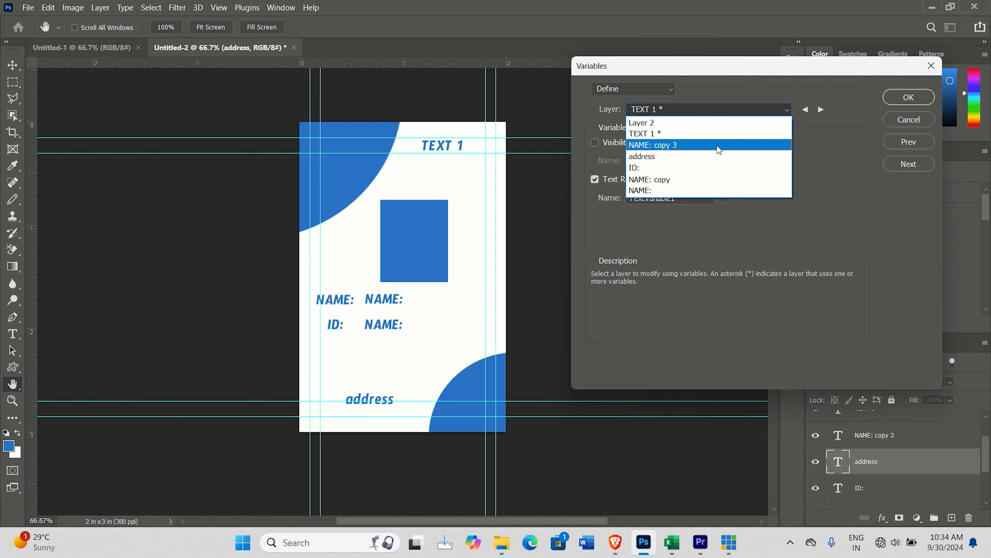
pyautogui.click(673, 146)
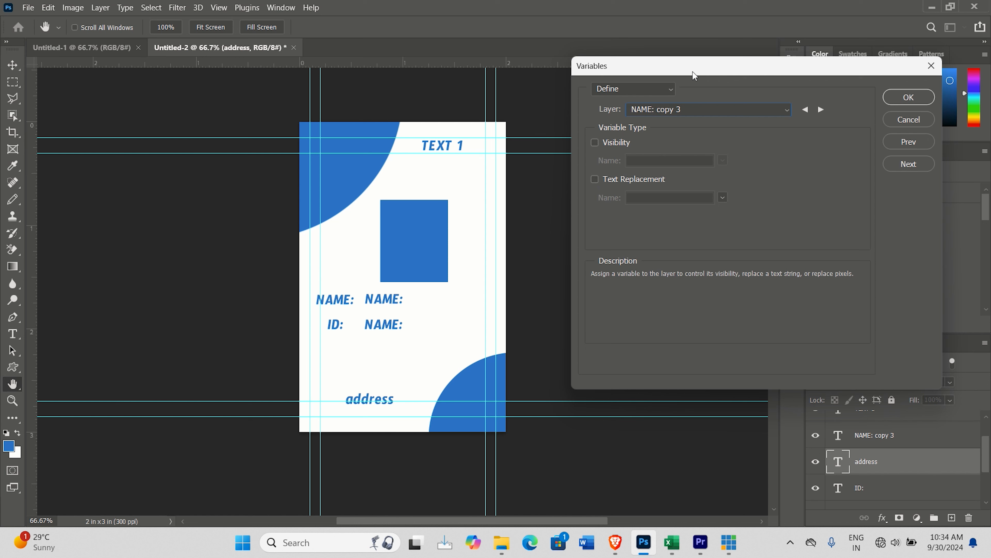
pyautogui.click(594, 179)
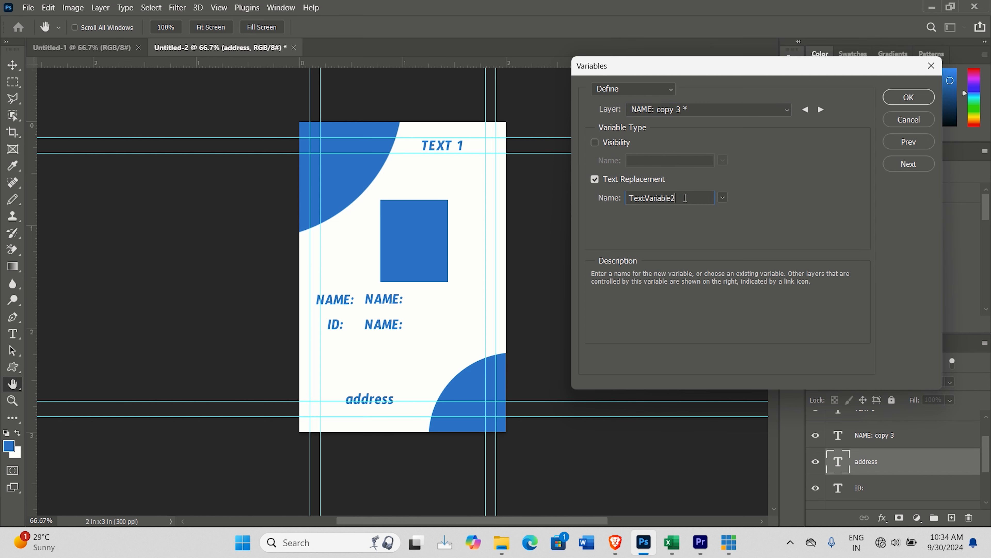
# Step: Copy the variable name TextVariable2 into cell B1 of the Excel workbook and select cell B2 beneath it
pyautogui.doubleClick(676, 198)
pyautogui.rightClick(651, 200)
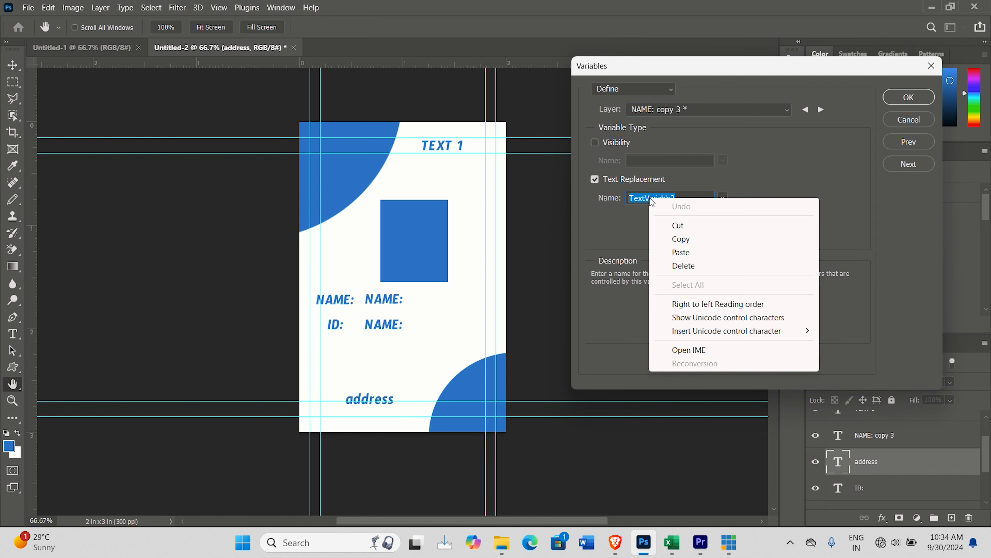
pyautogui.click(675, 238)
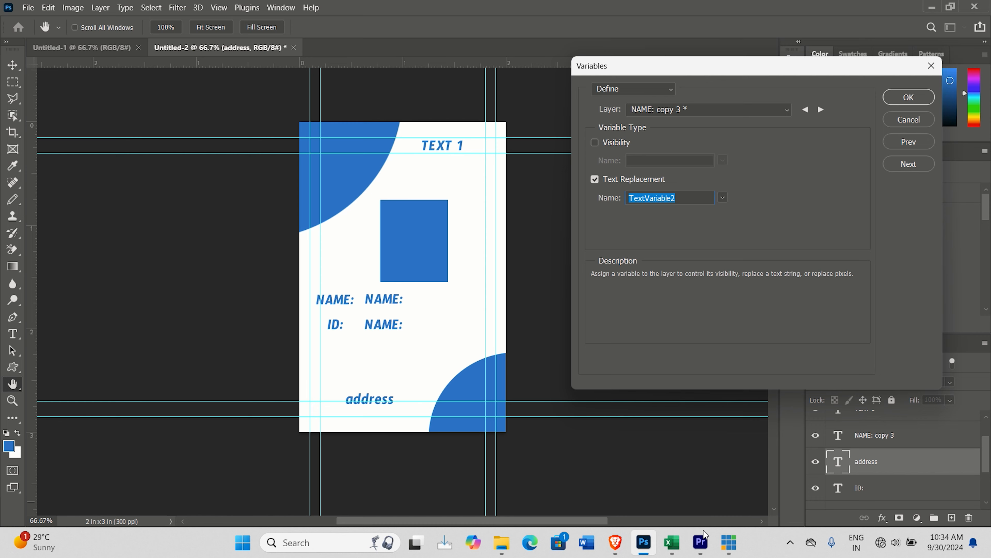
pyautogui.moveTo(672, 543)
pyautogui.click(717, 489)
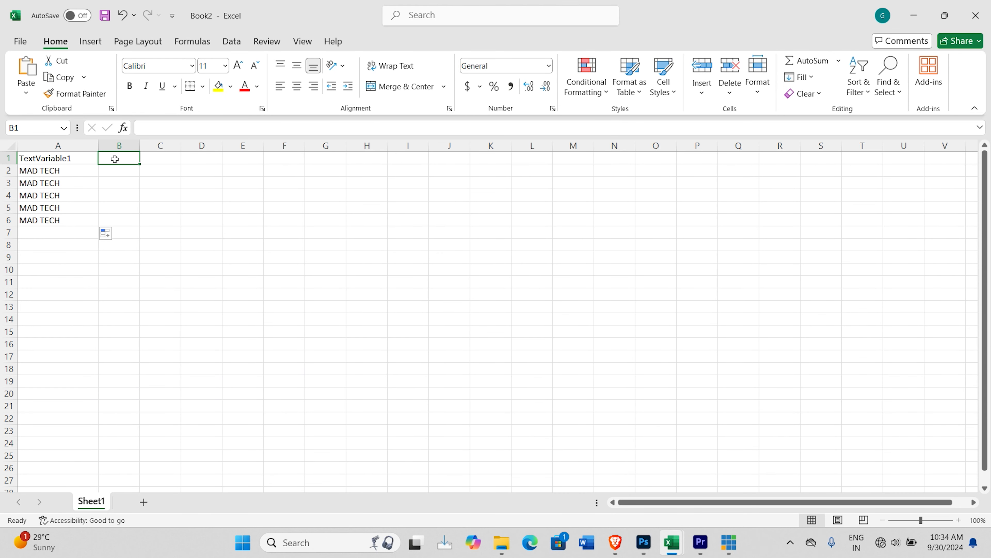
pyautogui.hotkey('ctrl', 'v')
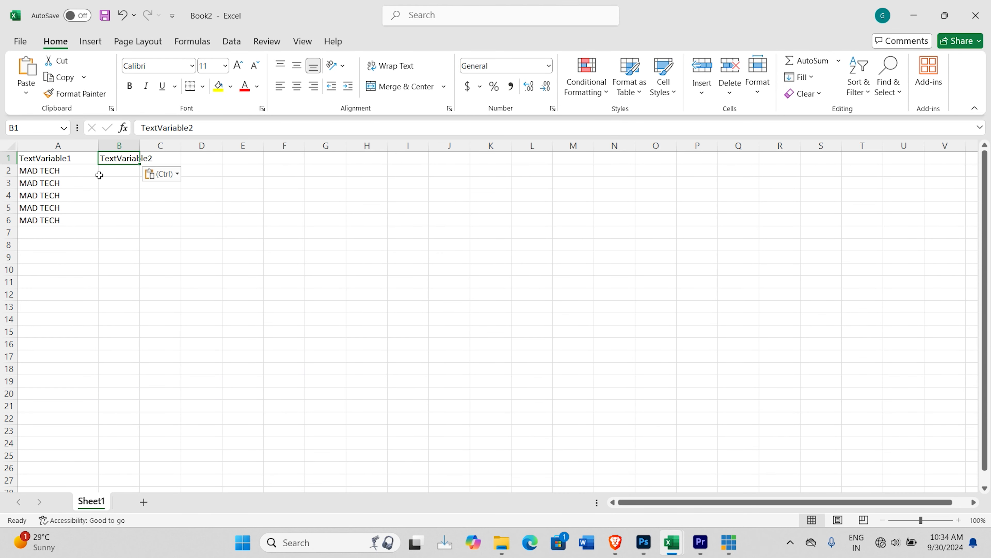
pyautogui.click(107, 171)
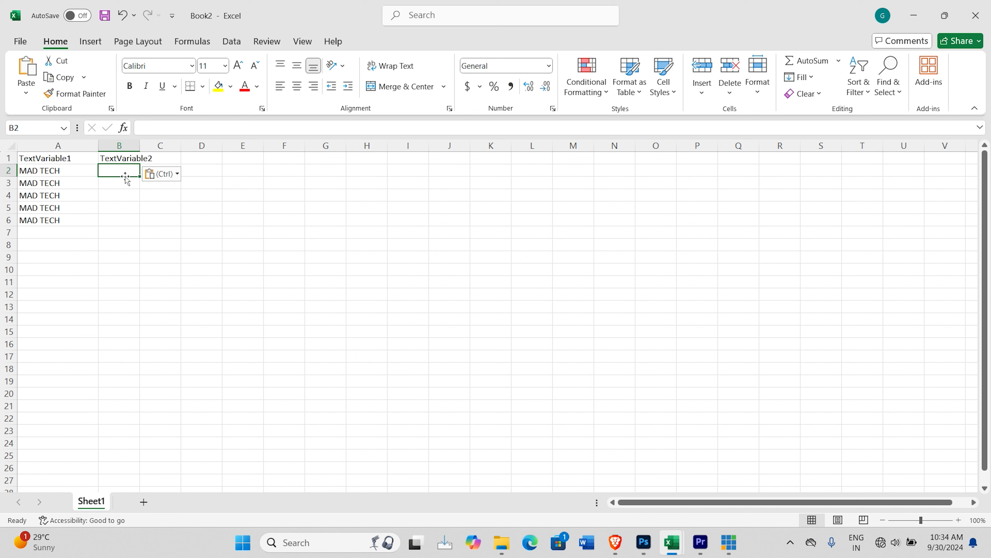
# Step: Enter the first ID number in cell B2, fill it down to B6 as an increasing series, widen column B, and select C1
pyautogui.write('1001')
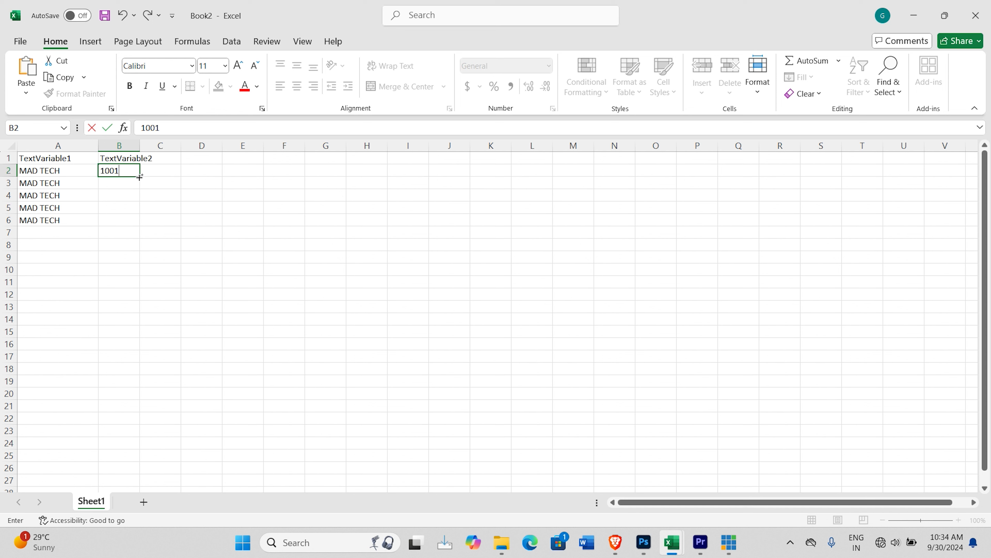
pyautogui.moveTo(139, 177); pyautogui.dragTo(140, 224)
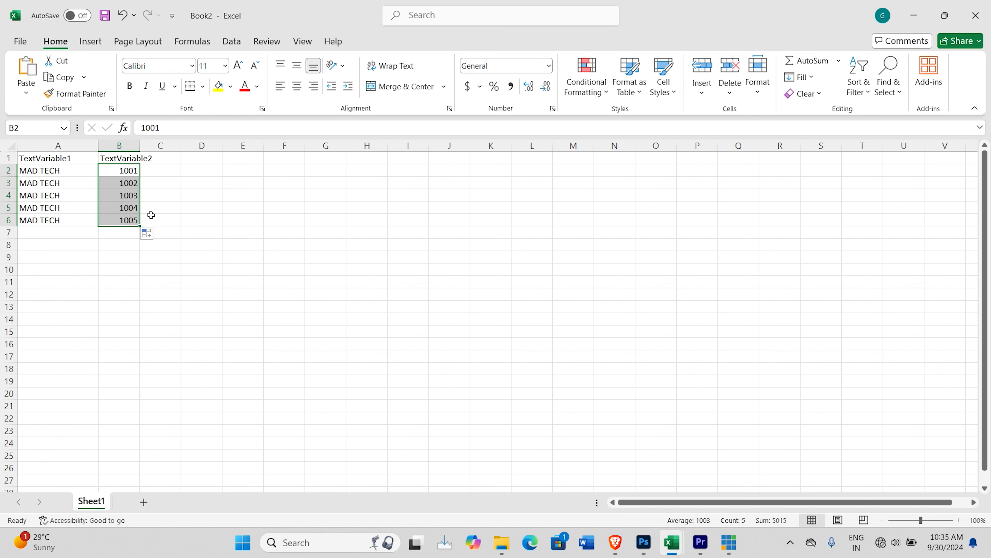
pyautogui.moveTo(140, 146); pyautogui.dragTo(181, 146)
pyautogui.click(201, 158)
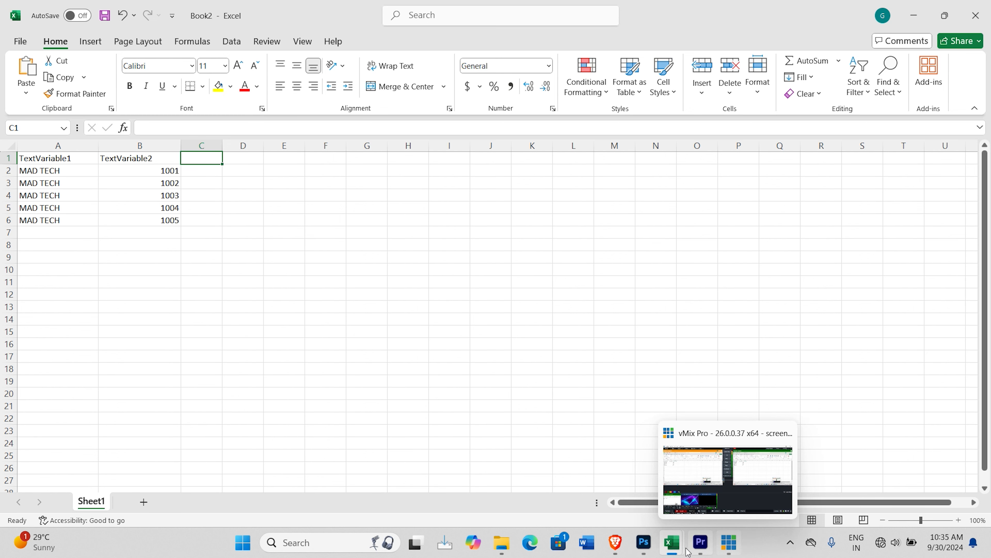
# Step: Switch to Photoshop and define a Text Replacement variable for the NAME: layer
pyautogui.moveTo(676, 549)
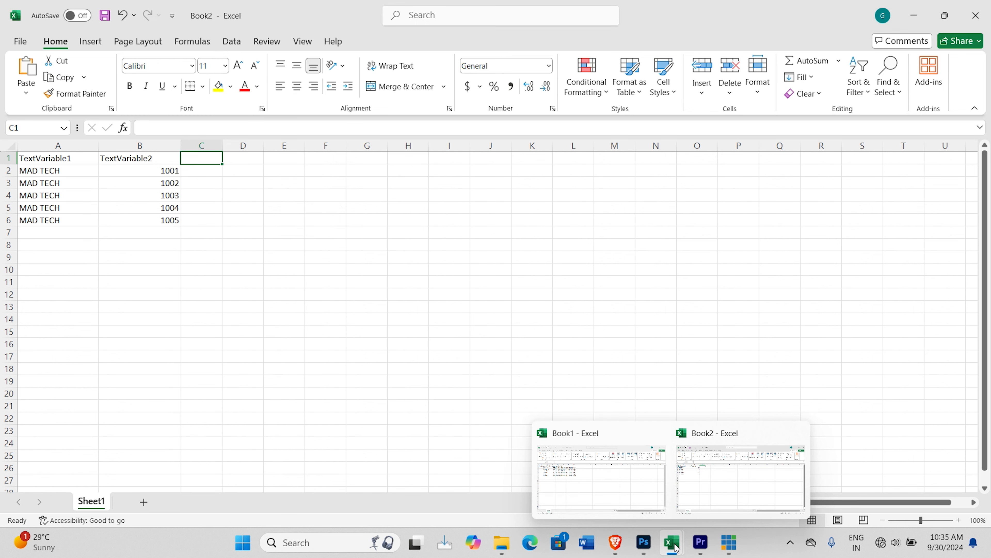
pyautogui.click(644, 543)
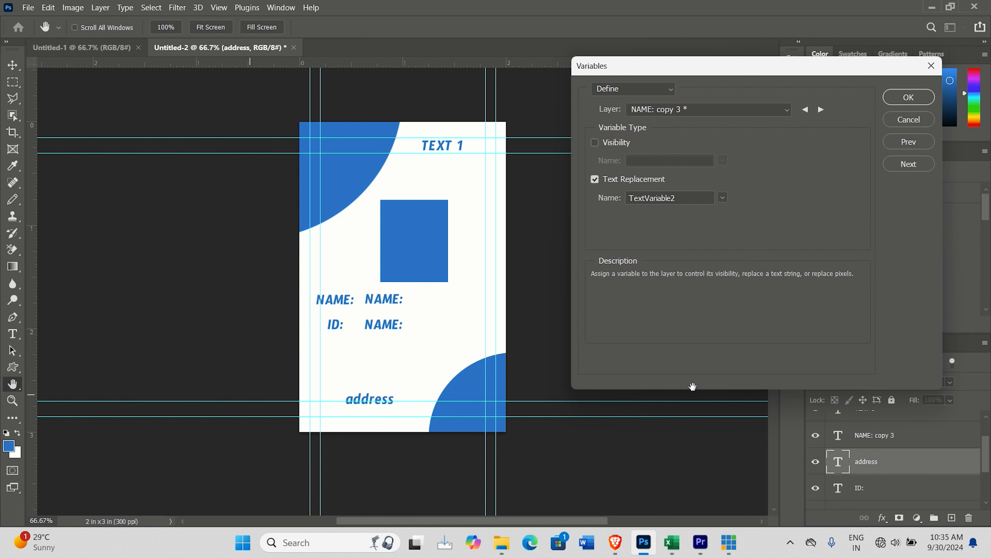
pyautogui.click(788, 110)
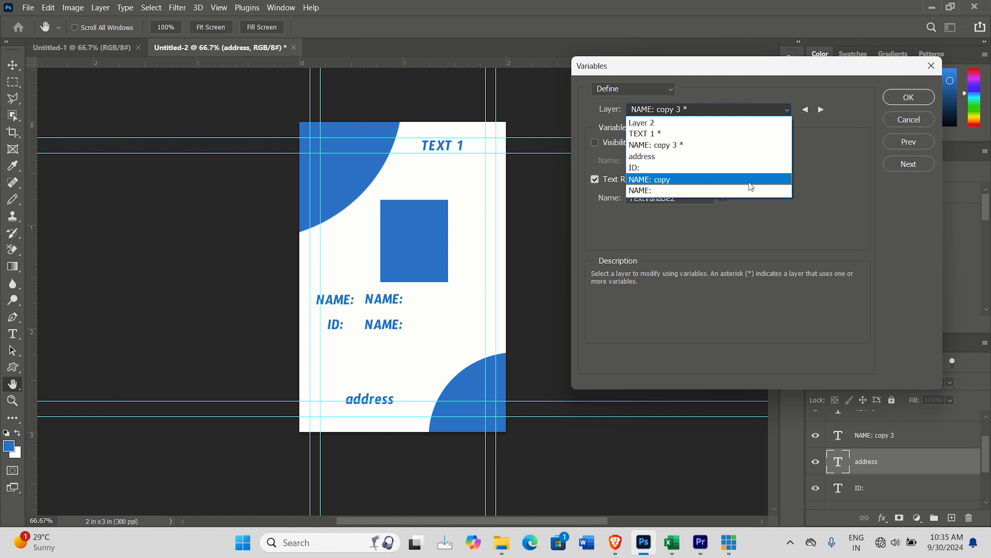
pyautogui.click(669, 192)
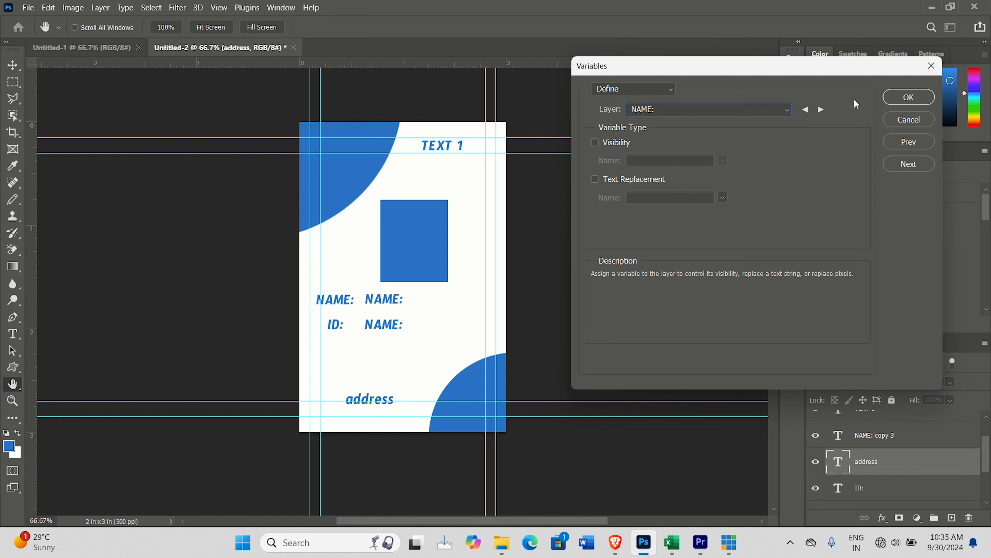
pyautogui.click(607, 180)
# Step: Copy the variable name TextVariable3 into cell C1 of the Excel workbook Book2 and widen column C to fit it
pyautogui.click(663, 198)
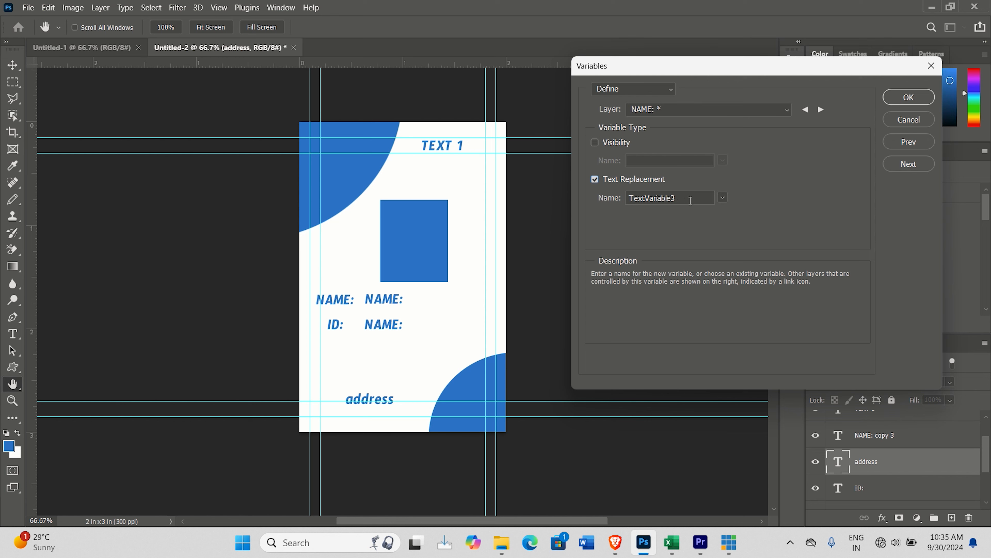
pyautogui.moveTo(693, 201); pyautogui.dragTo(631, 200)
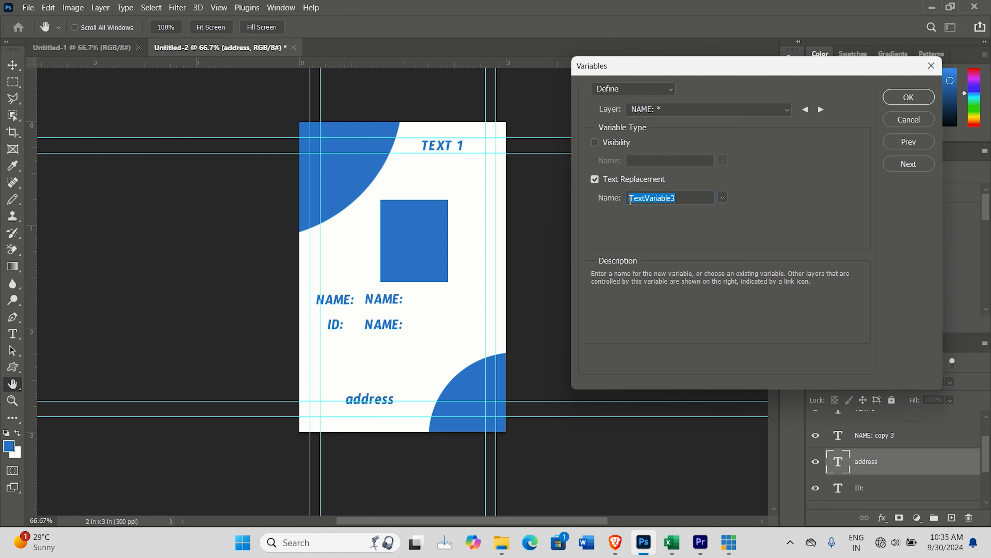
pyautogui.rightClick(648, 199)
pyautogui.click(678, 240)
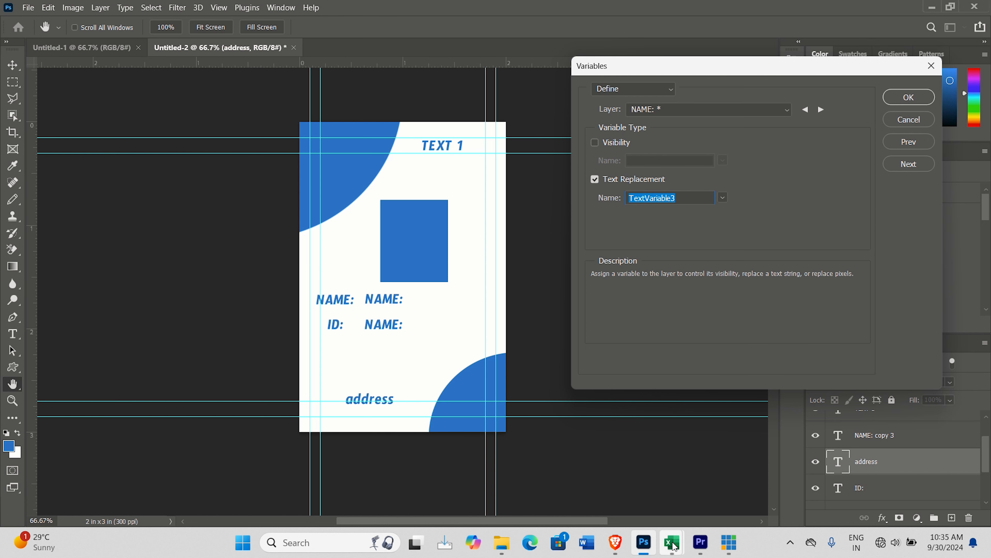
pyautogui.moveTo(678, 547)
pyautogui.click(717, 483)
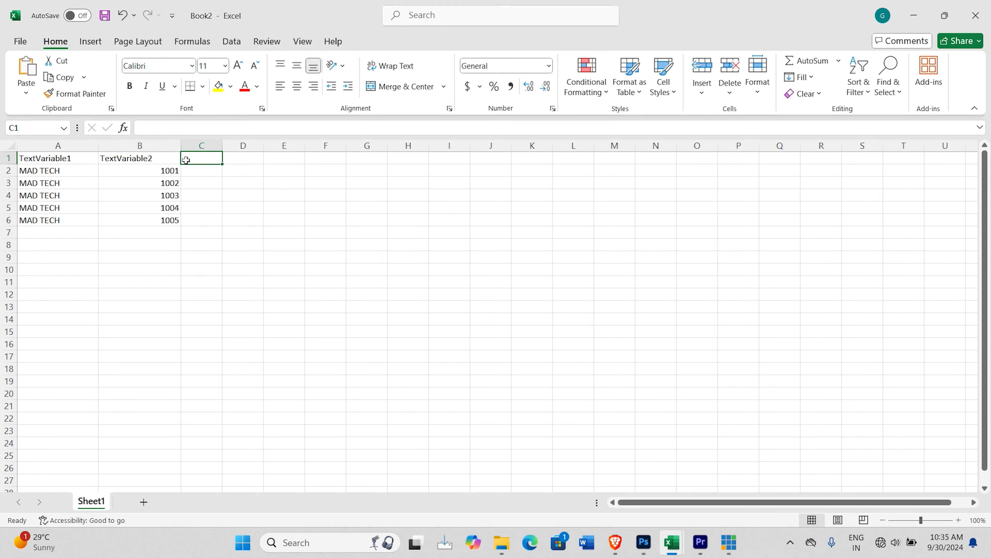
pyautogui.hotkey('ctrl', 'v')
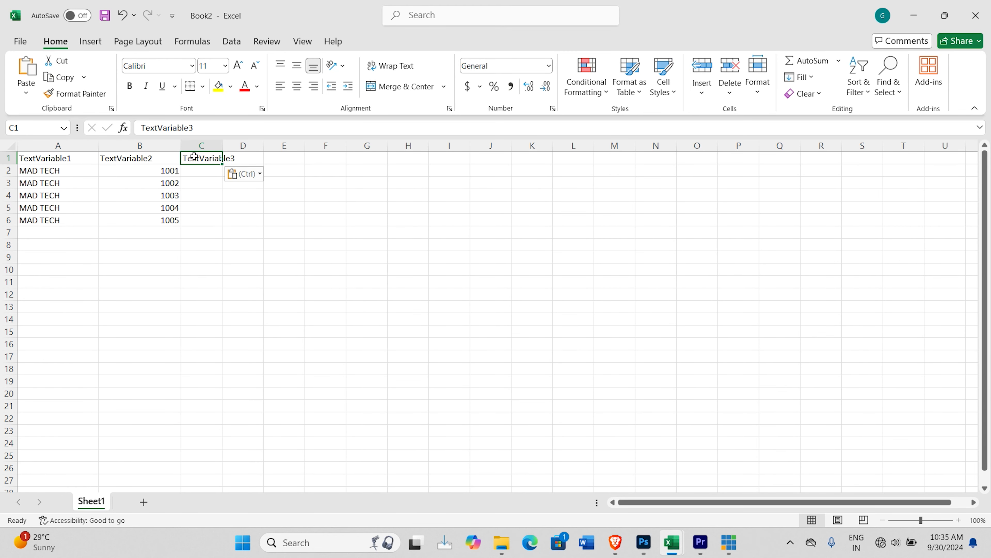
pyautogui.moveTo(223, 145); pyautogui.dragTo(264, 146)
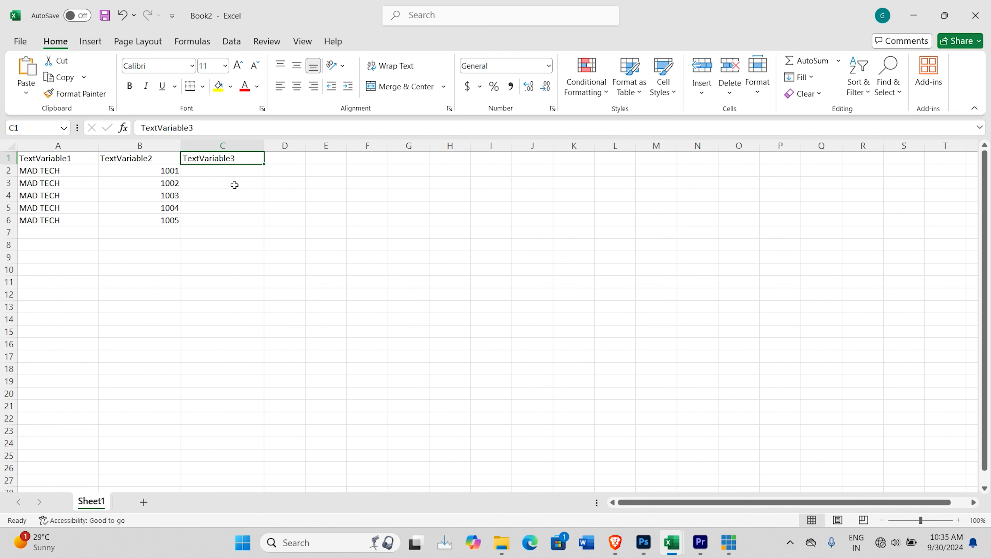
# Step: Enter the five cardholders' first names in cells C2 to C6 and select cell D1
pyautogui.click(207, 172)
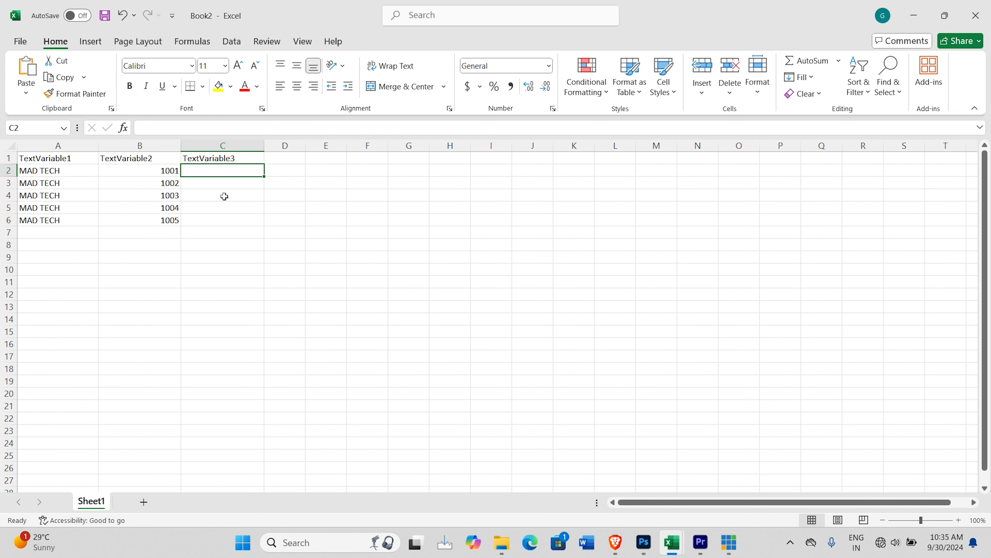
pyautogui.write('Gaw')
pyautogui.press('BackSpace')
pyautogui.press('BackSpace')
pyautogui.press('BackSpace')
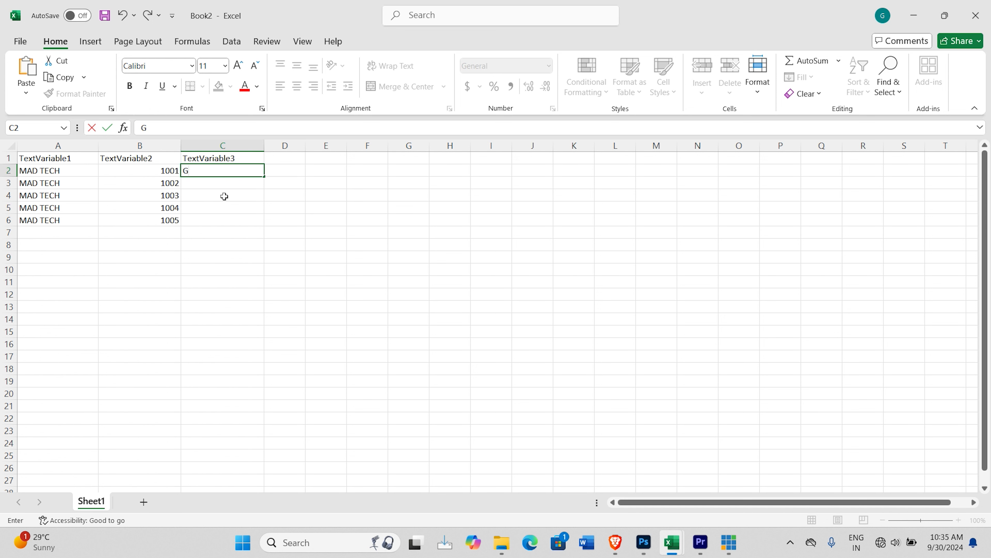
pyautogui.write('Krishna')
pyautogui.click(230, 185)
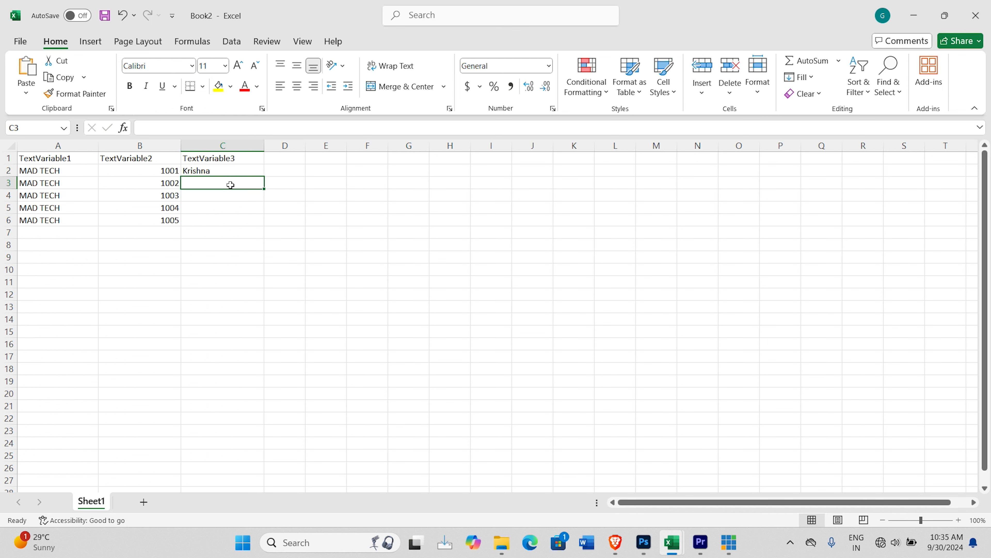
pyautogui.write('Mohan')
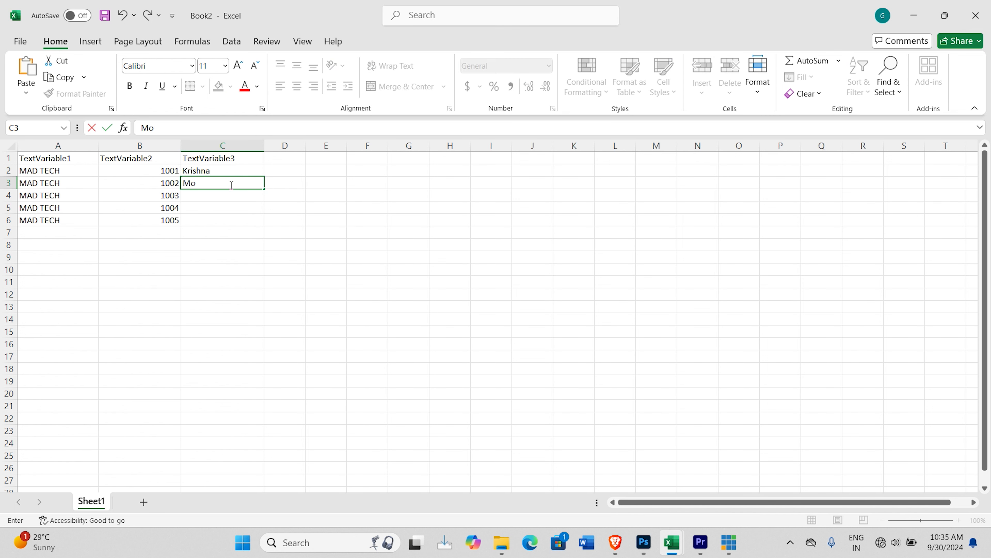
pyautogui.click(185, 198)
pyautogui.write('Gawtam')
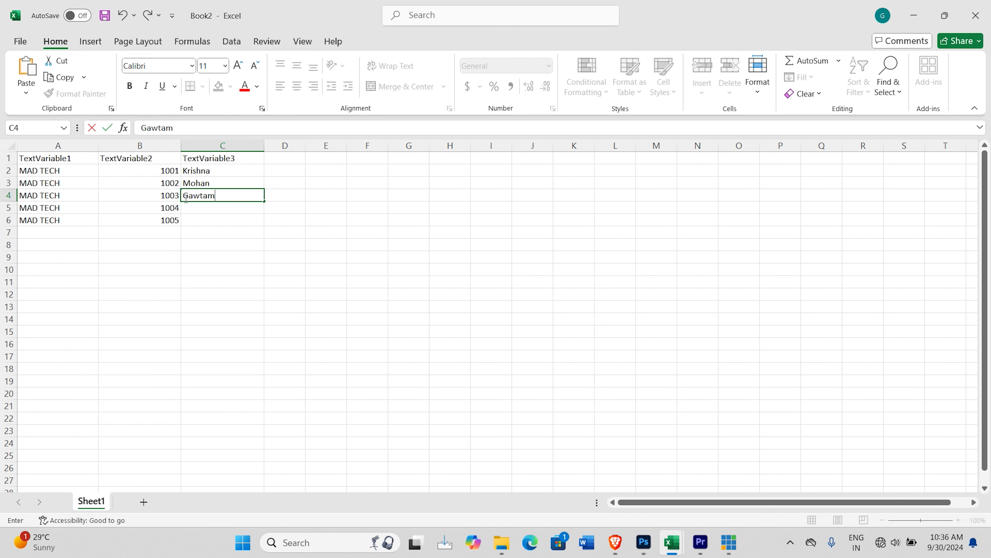
pyautogui.click(193, 210)
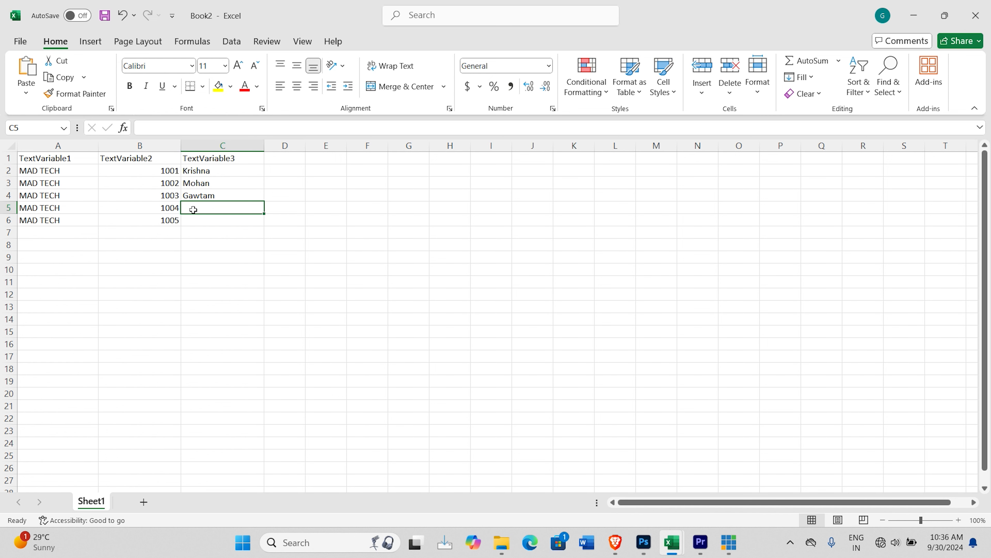
pyautogui.write('Tanvi')
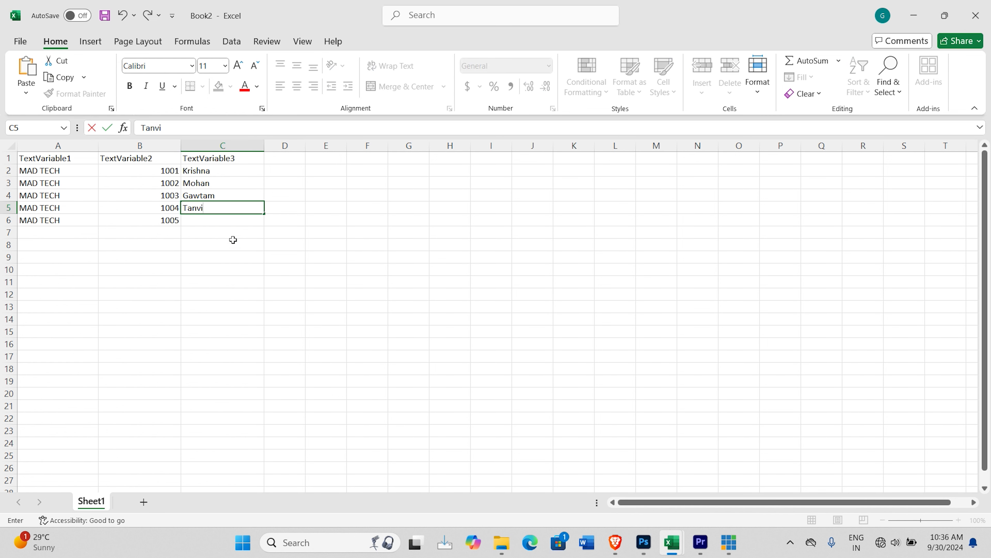
pyautogui.click(218, 222)
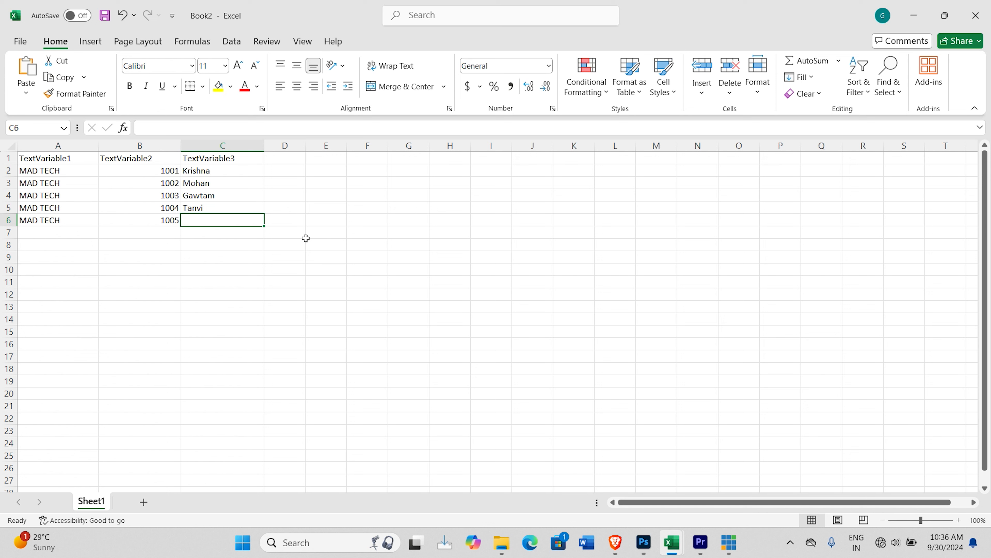
pyautogui.write('raji')
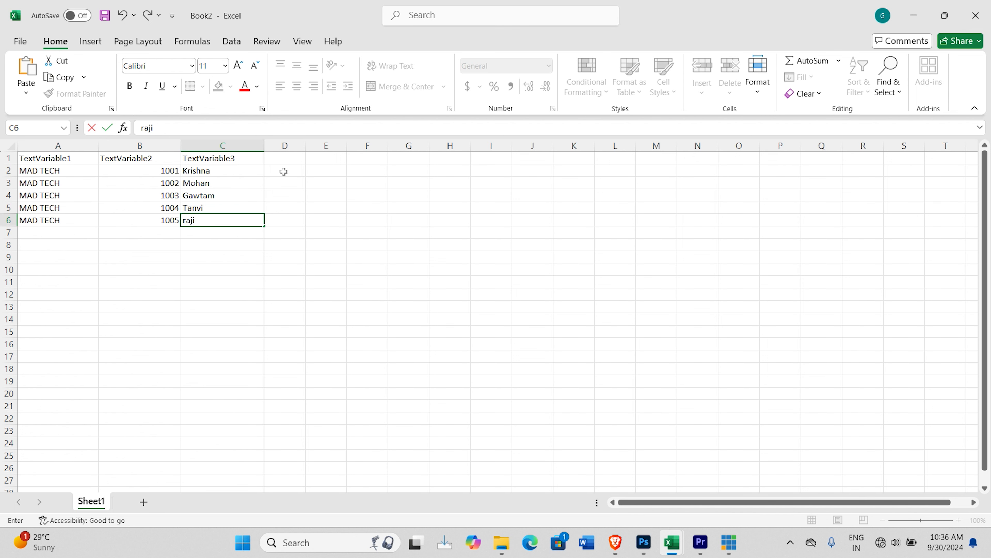
pyautogui.click(280, 159)
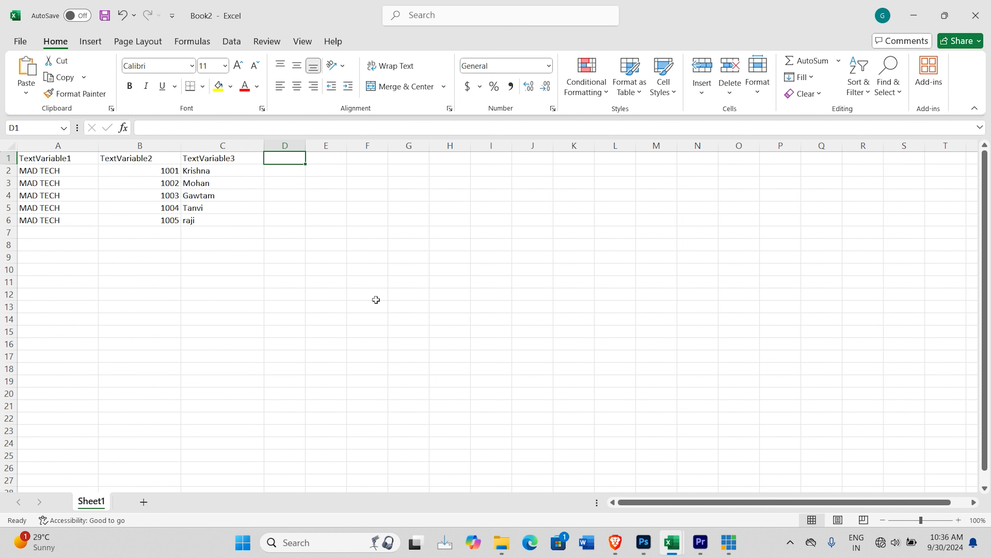
# Step: Switch to Photoshop and define a Text Replacement variable for the address layer
pyautogui.moveTo(698, 539)
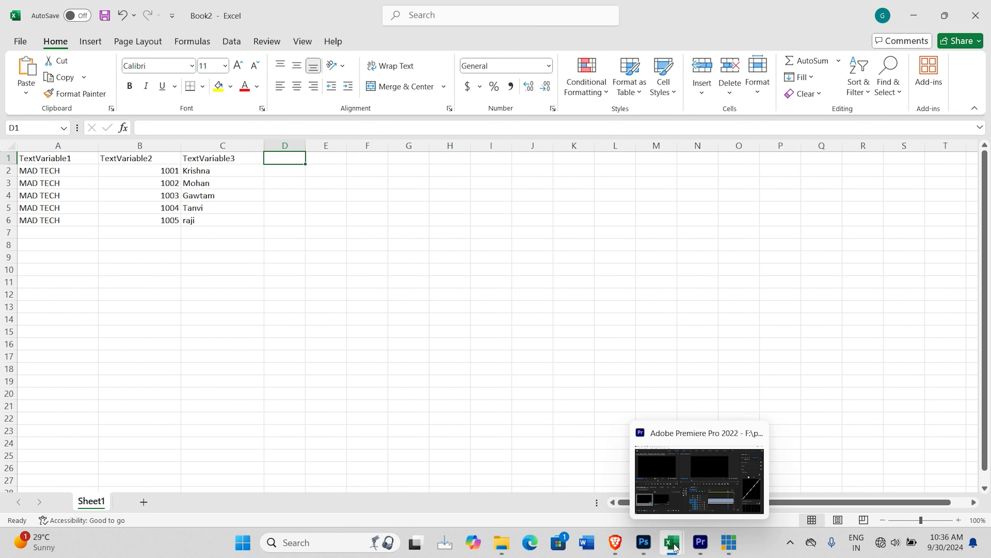
pyautogui.click(645, 543)
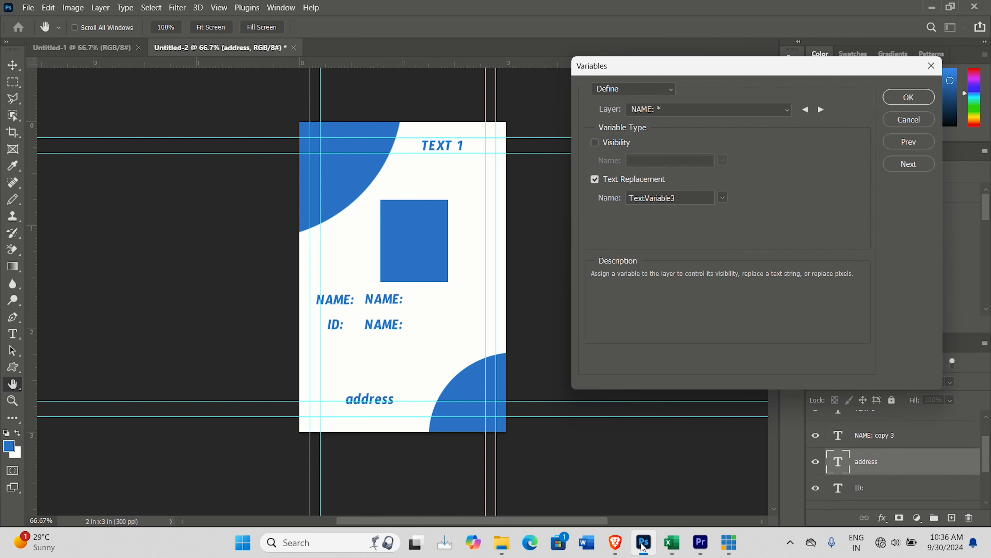
pyautogui.click(691, 107)
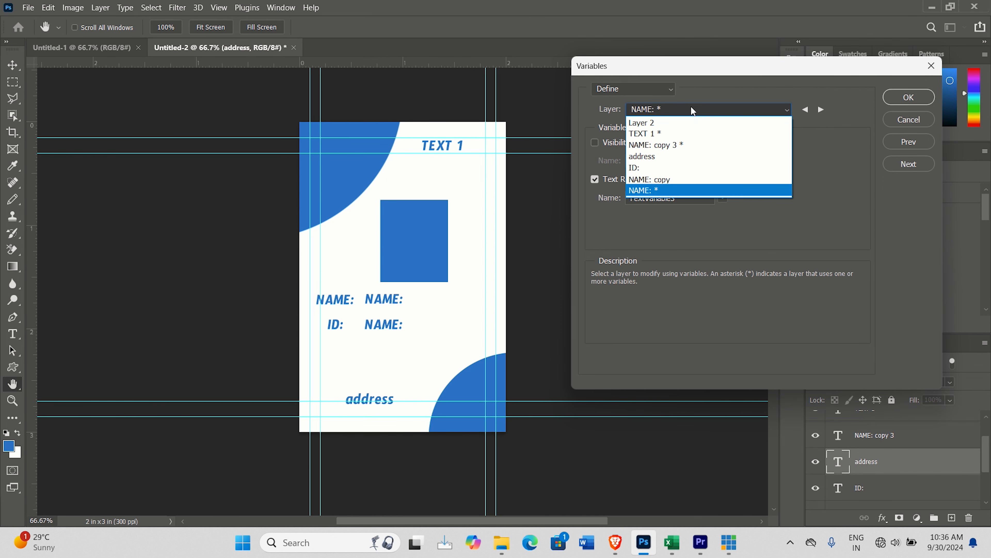
pyautogui.click(677, 156)
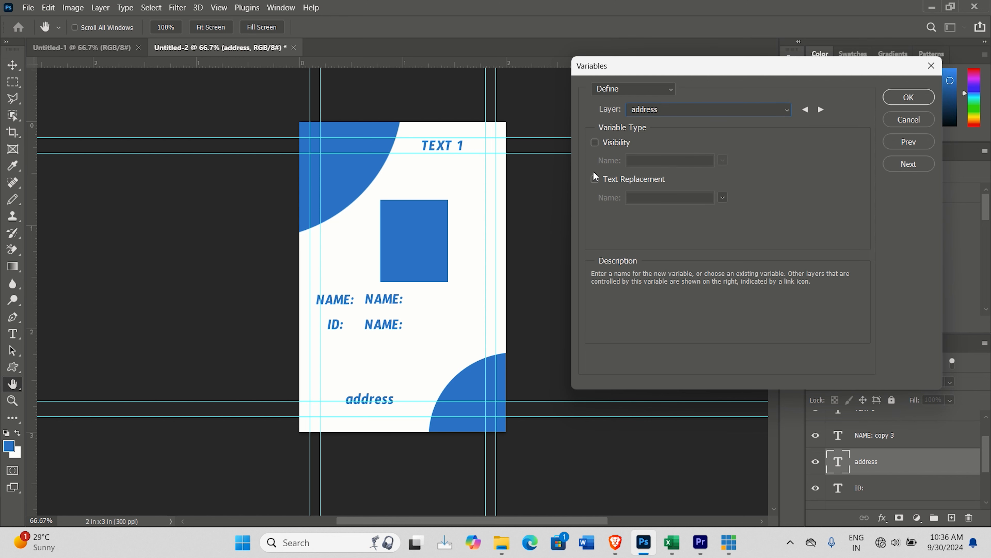
pyautogui.click(596, 179)
# Step: Copy the variable name TextVariable4 into cell D1 of the Excel workbook Book2 and widen column D to fit it
pyautogui.doubleClick(670, 197)
pyautogui.rightClick(638, 196)
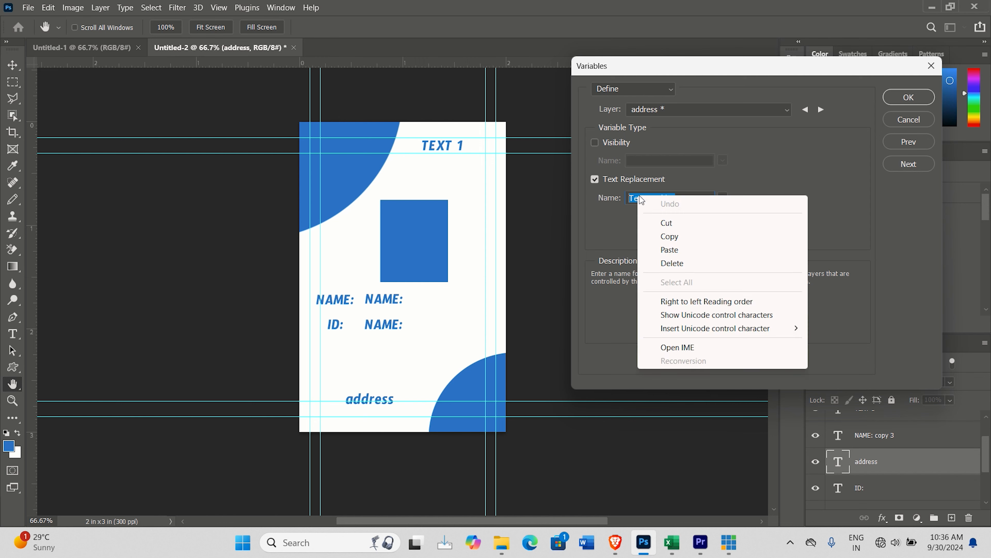
pyautogui.click(670, 237)
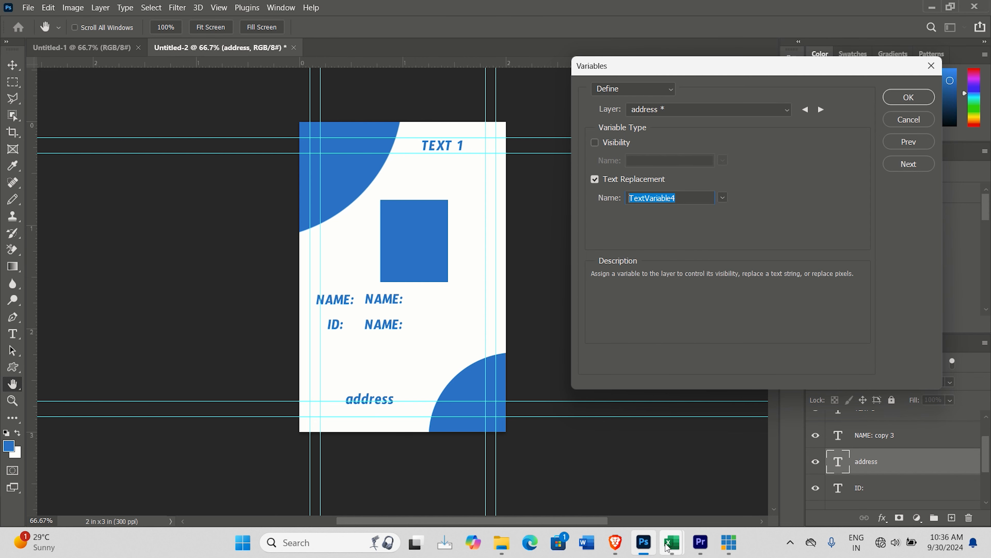
pyautogui.moveTo(668, 546)
pyautogui.click(701, 485)
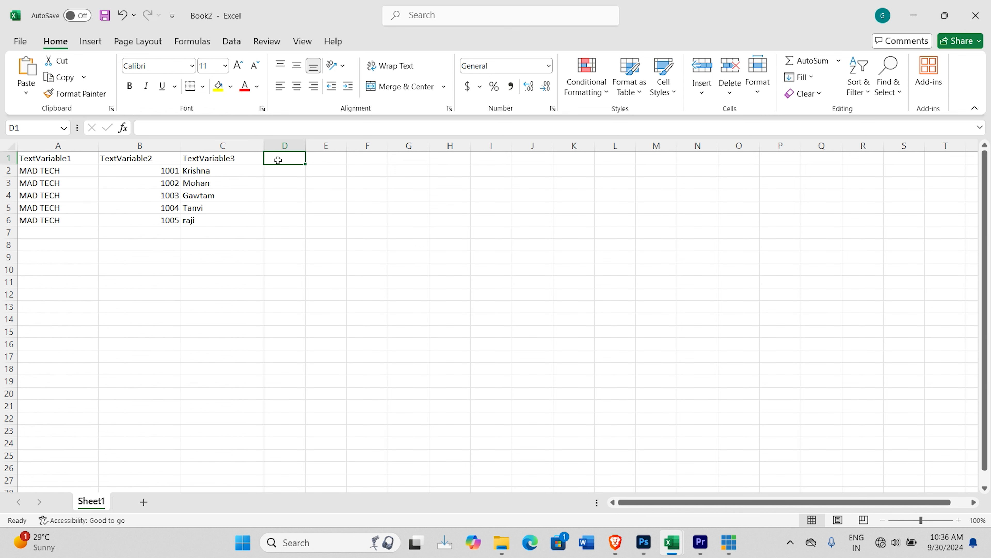
pyautogui.hotkey('ctrl', 'v')
pyautogui.moveTo(305, 144); pyautogui.dragTo(347, 145)
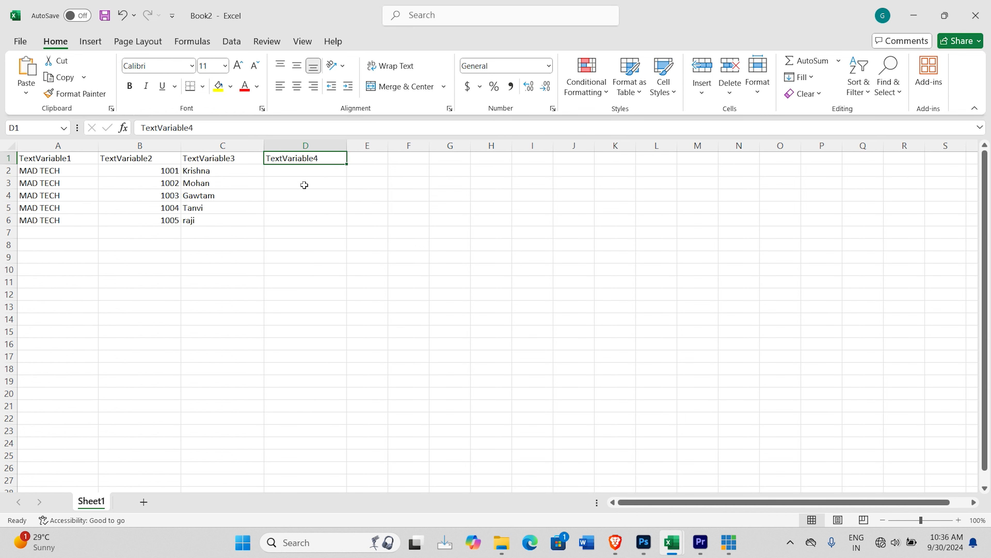
# Step: Enter the MAD TECH address in cell D2, fill it down unchanged to D6, and widen column D to fit the text
pyautogui.click(282, 171)
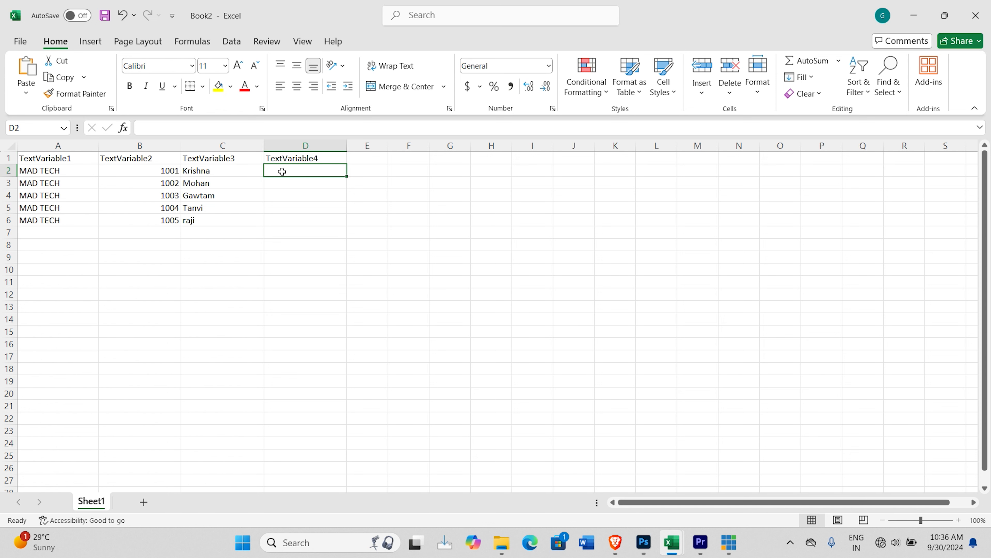
pyautogui.write('M')
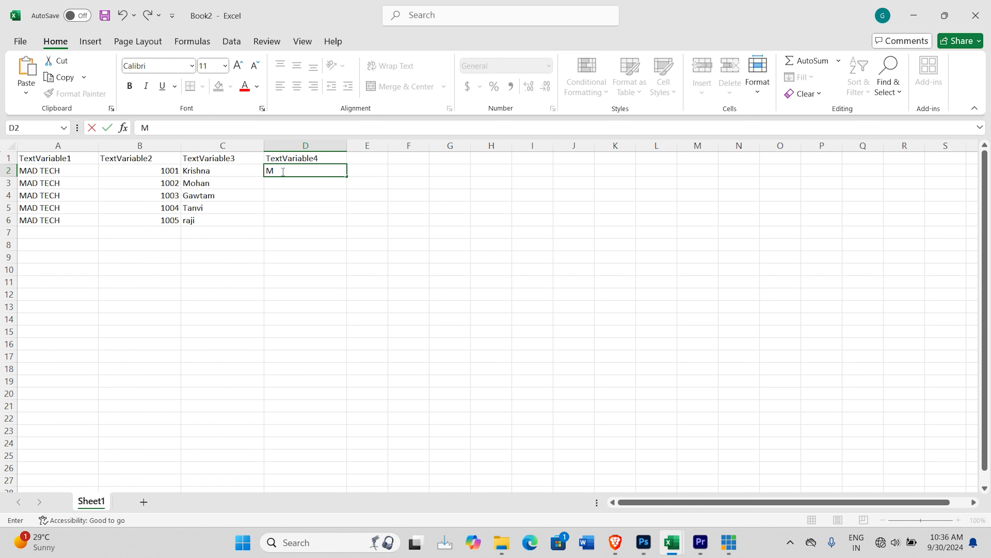
pyautogui.write('AD TECH Chenni')
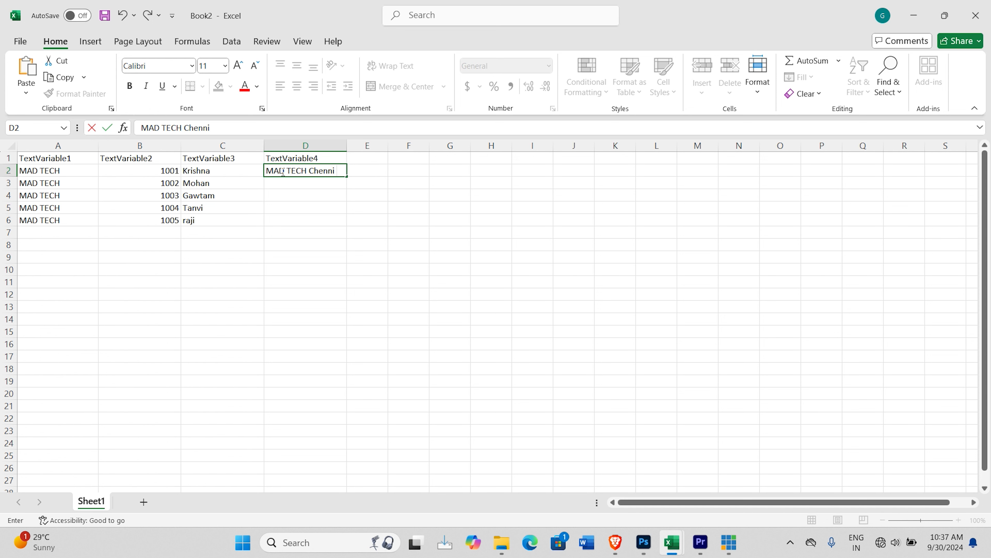
pyautogui.write('600015')
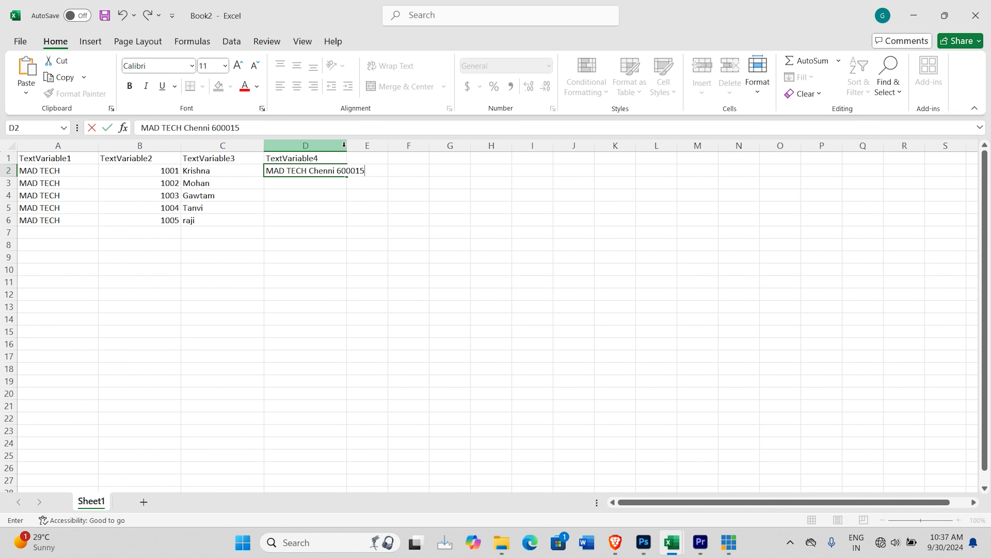
pyautogui.click(352, 223)
pyautogui.moveTo(347, 151); pyautogui.dragTo(387, 235)
pyautogui.click(370, 172)
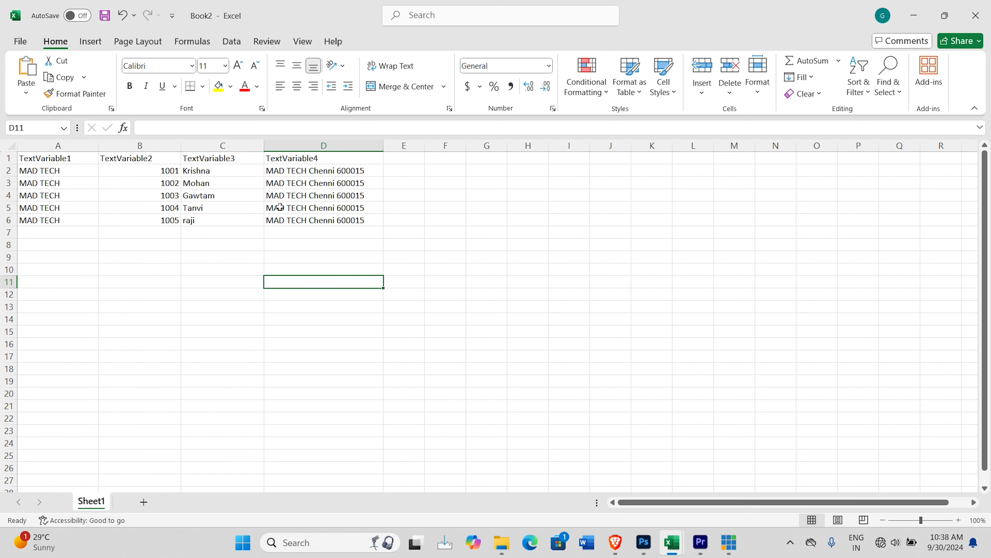
# Step: Start saving a copy of the Excel workbook Book2 with the Desktop folder as its location
pyautogui.hotkey('ctrl', 's')
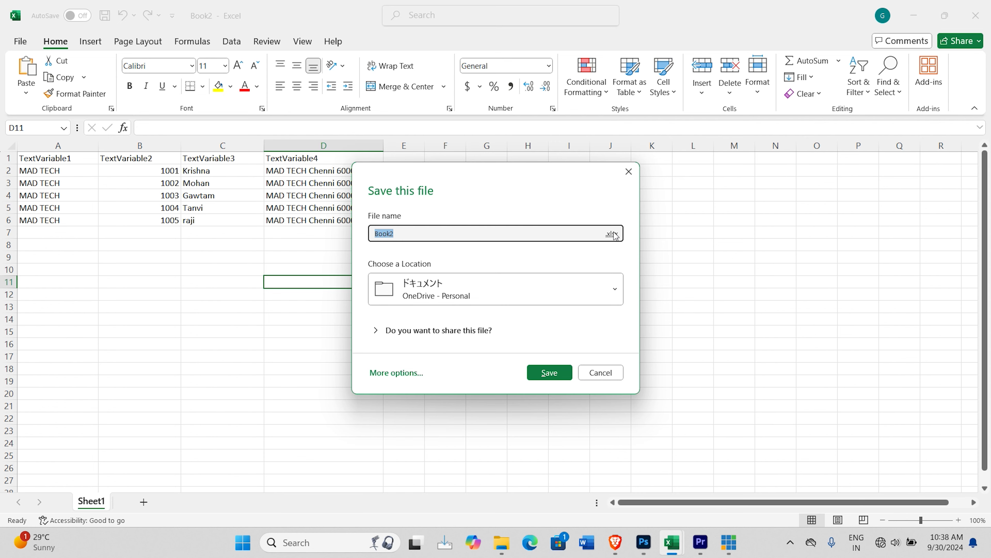
pyautogui.click(629, 172)
pyautogui.click(20, 41)
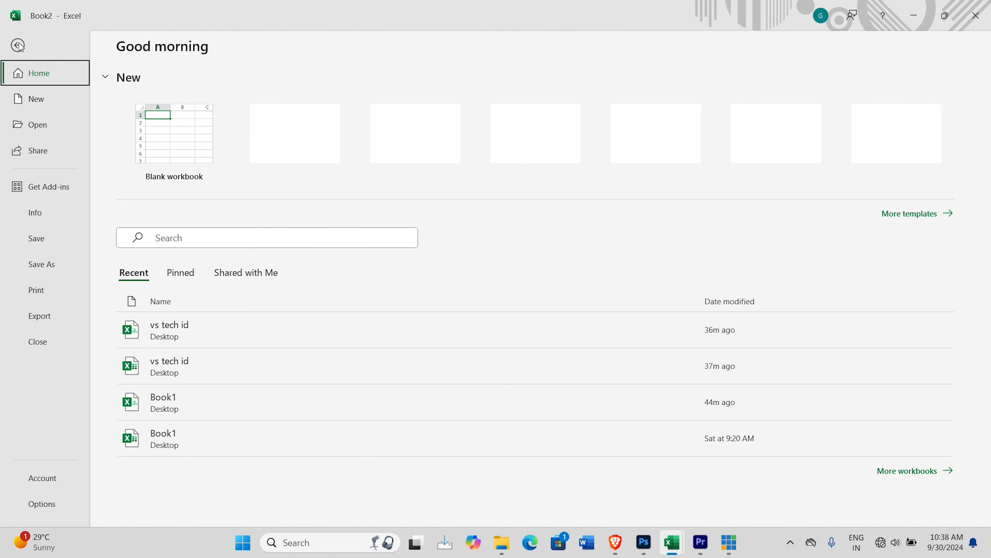
pyautogui.click(41, 263)
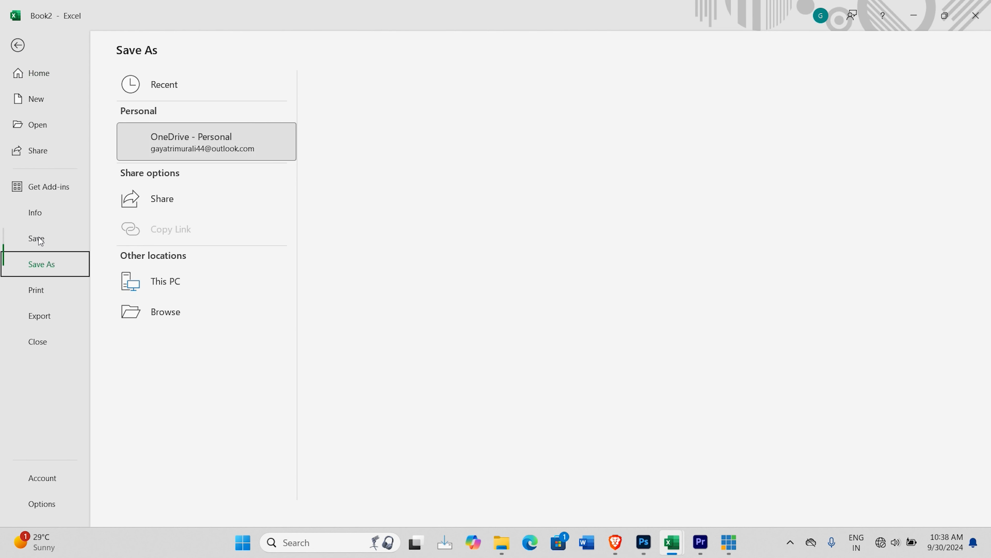
pyautogui.click(160, 346)
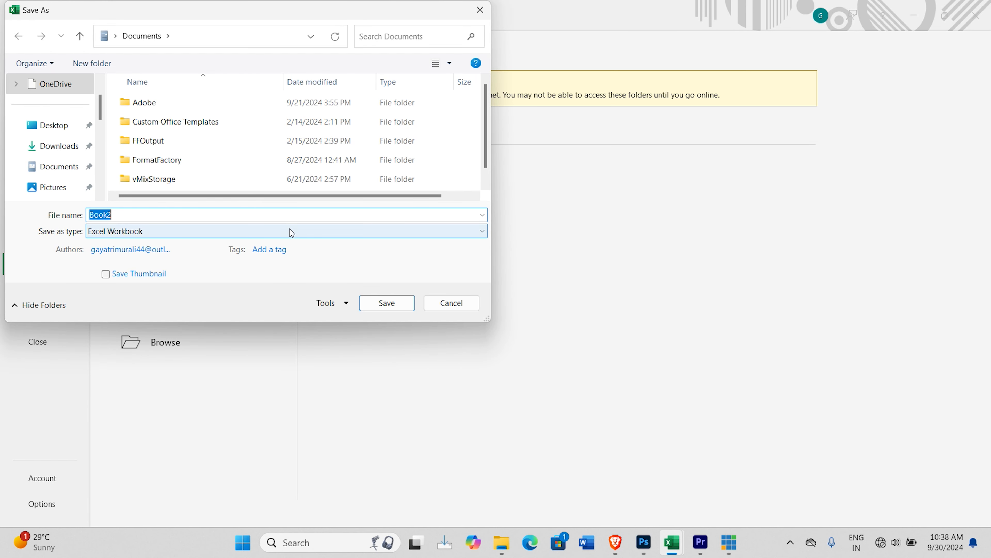
pyautogui.click(51, 125)
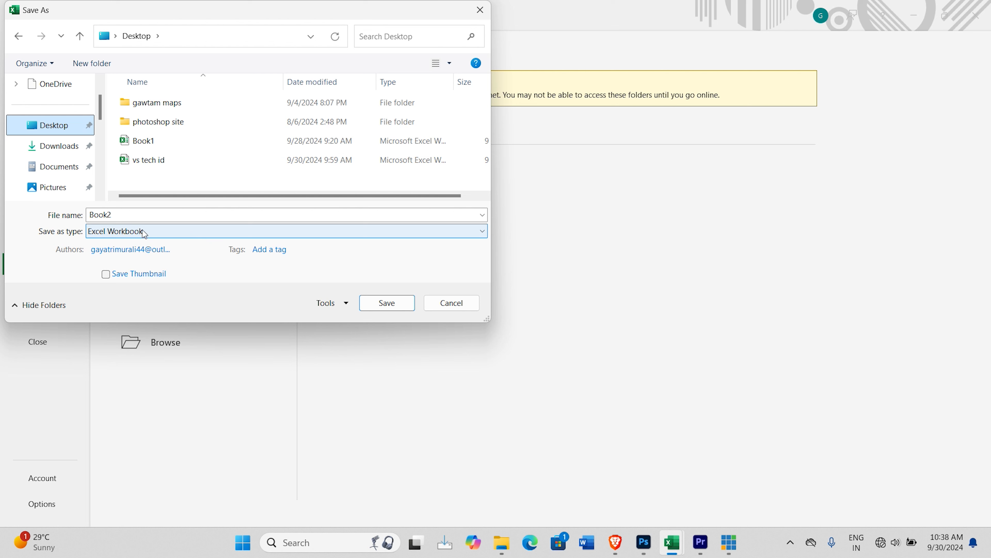
# Step: Name the file mad tech id, save it in CSV (Macintosh) format, and select cell E1
pyautogui.click(140, 213)
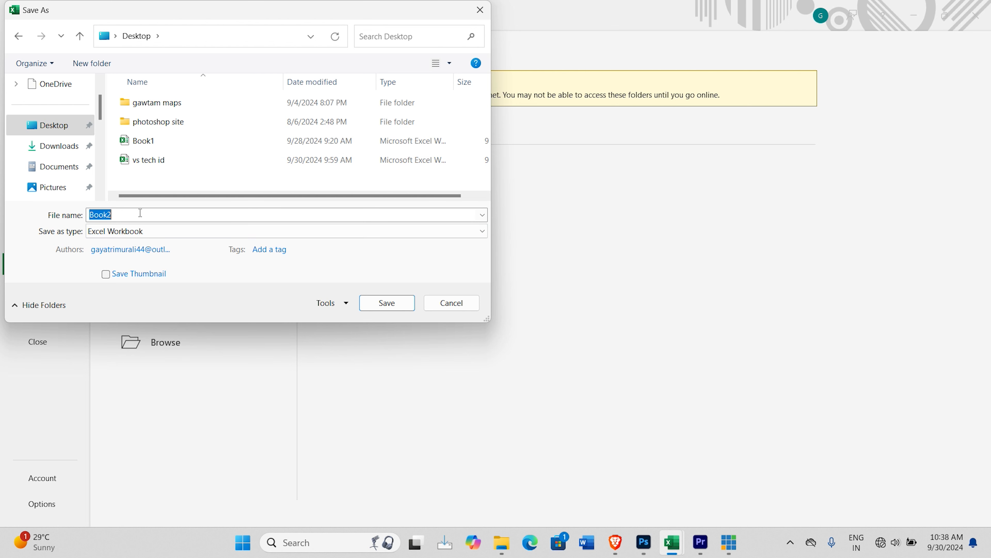
pyautogui.write('ma')
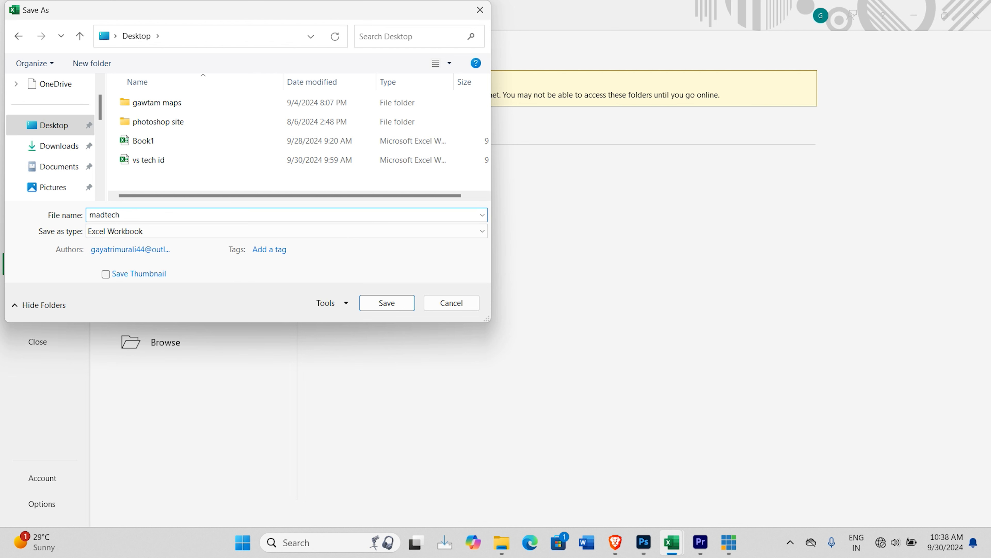
pyautogui.write('d tech')
pyautogui.click(104, 215)
pyautogui.click(131, 216)
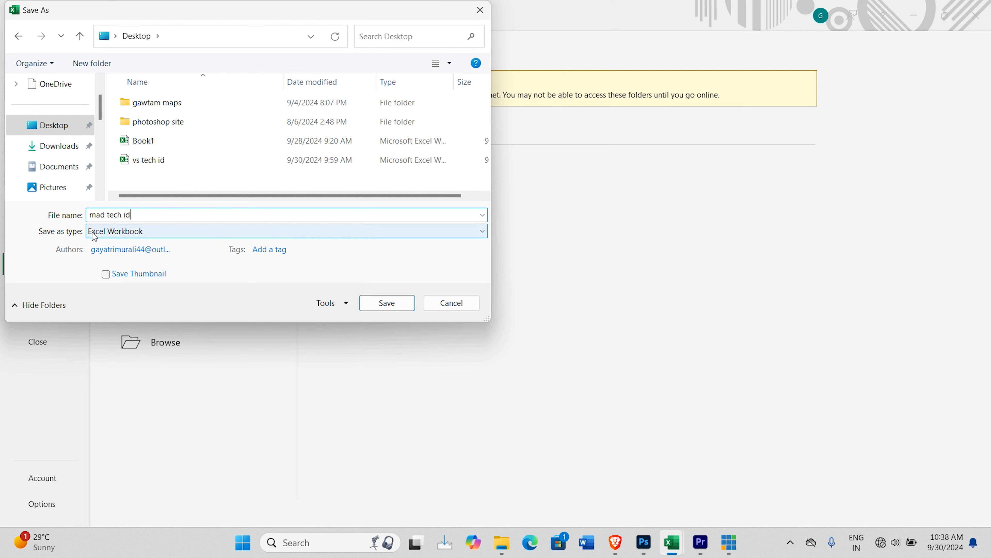
pyautogui.click(138, 234)
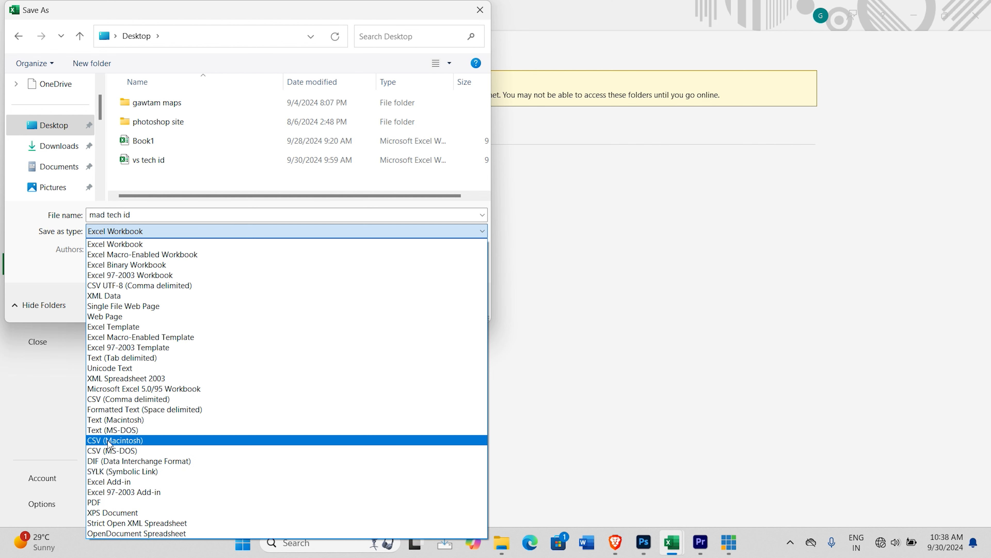
pyautogui.click(129, 440)
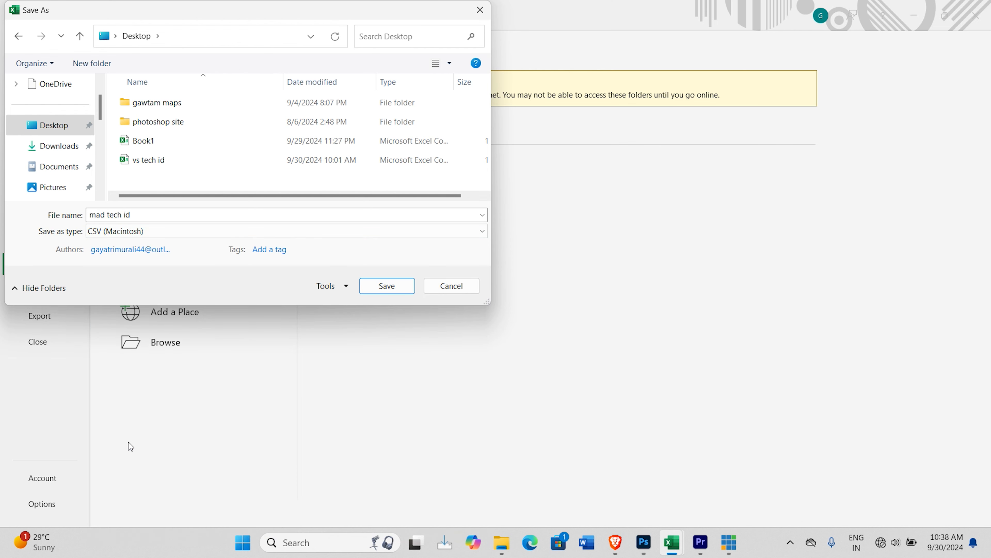
pyautogui.click(387, 284)
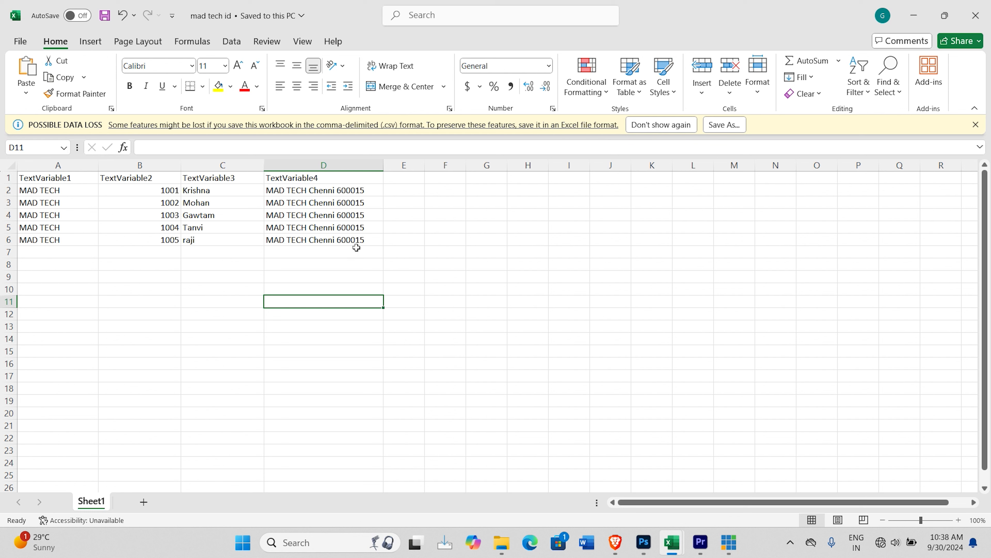
pyautogui.click(414, 178)
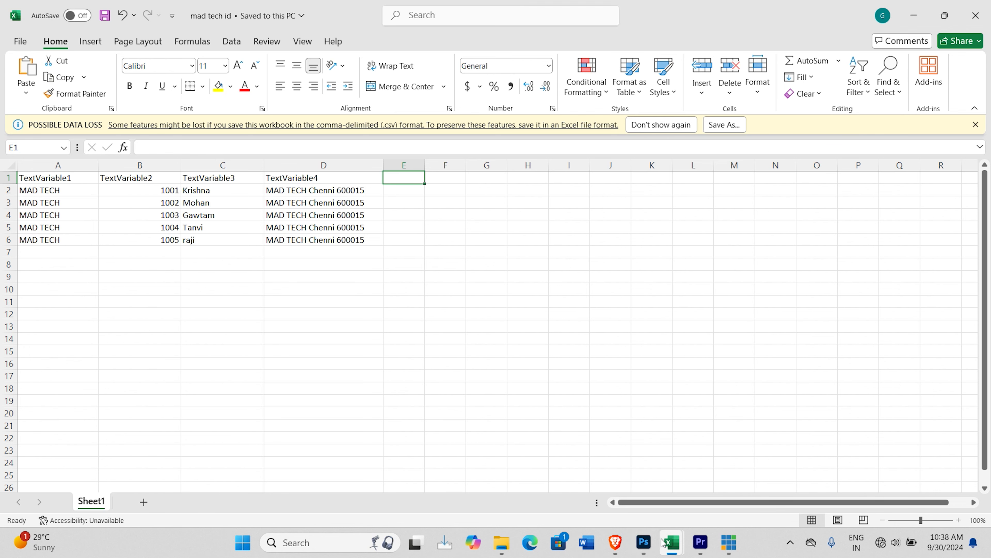
# Step: Switch to Photoshop, define a Pixel Replacement variable for Layer 2, and copy the variable's name
pyautogui.click(645, 544)
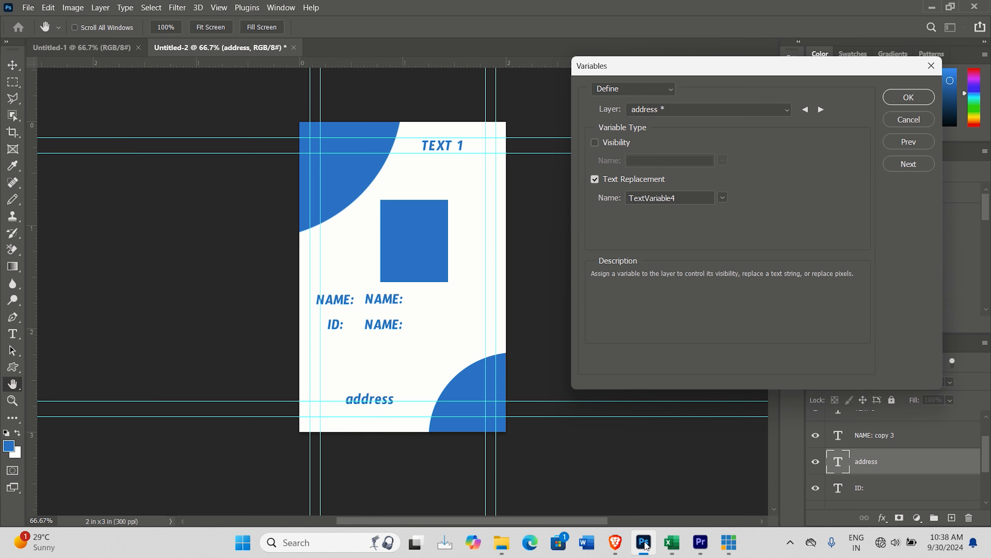
pyautogui.click(692, 109)
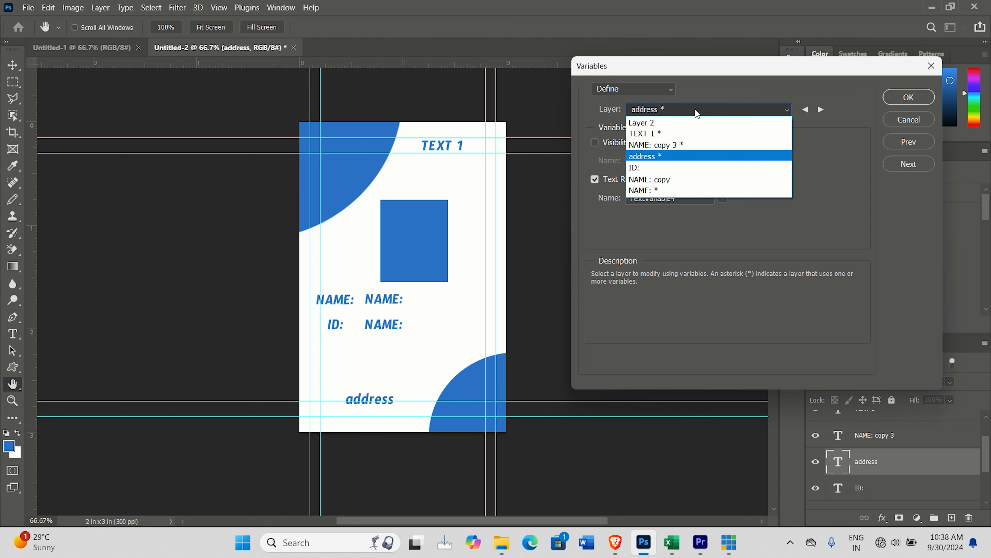
pyautogui.click(645, 122)
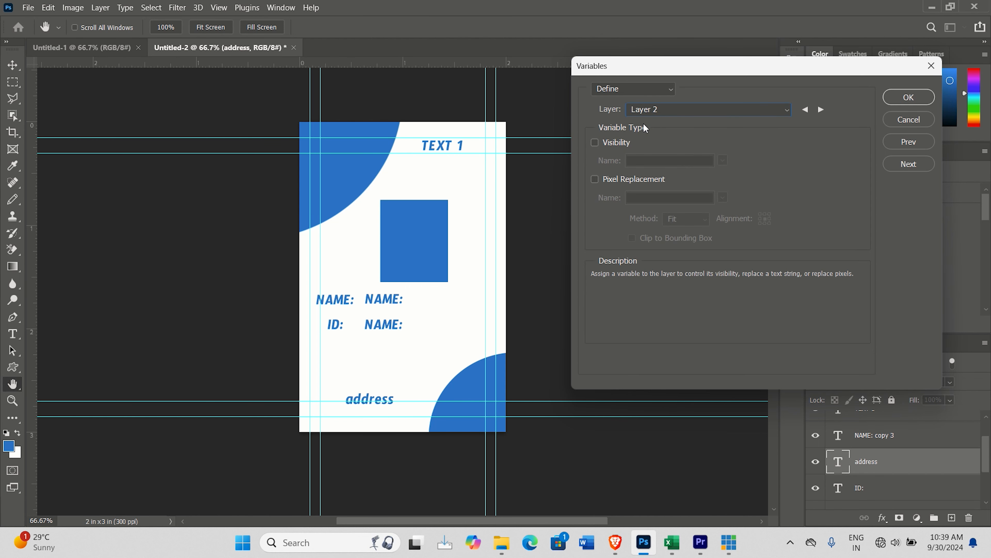
pyautogui.click(622, 178)
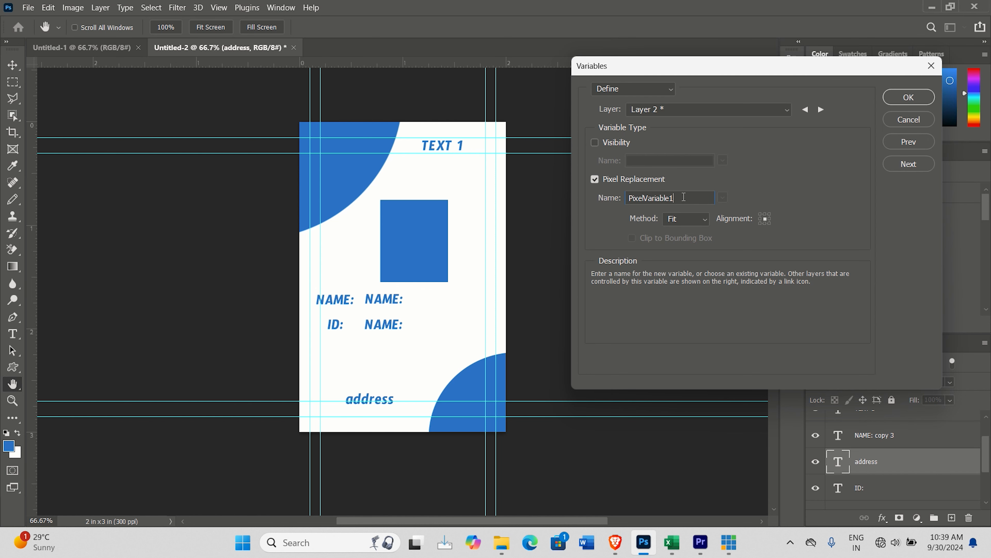
pyautogui.doubleClick(683, 197)
pyautogui.rightClick(640, 197)
pyautogui.click(677, 239)
pyautogui.click(908, 97)
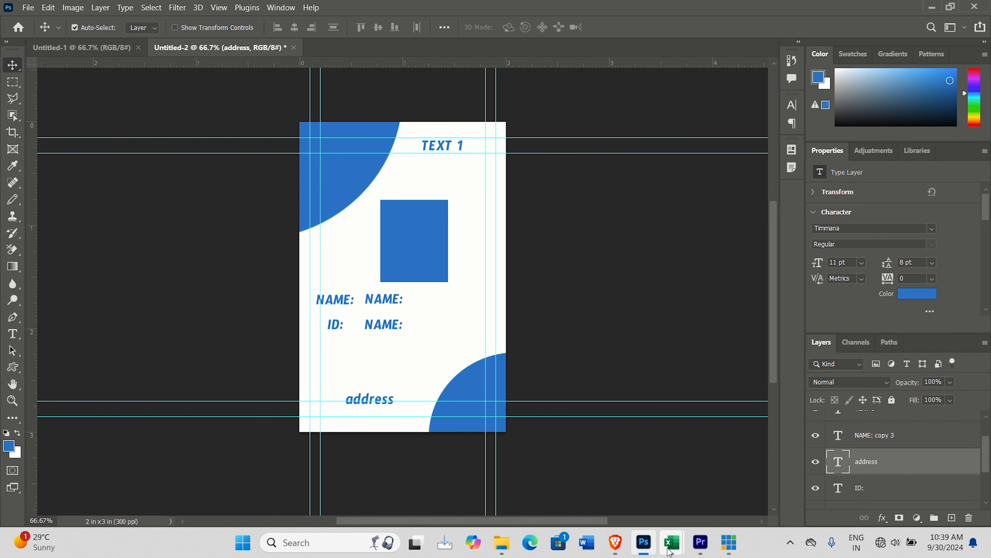
# Step: Paste the name PixelVariable1 into cell E1 of the Excel file mad tech id and widen column E to fit it
pyautogui.moveTo(671, 544)
pyautogui.click(709, 490)
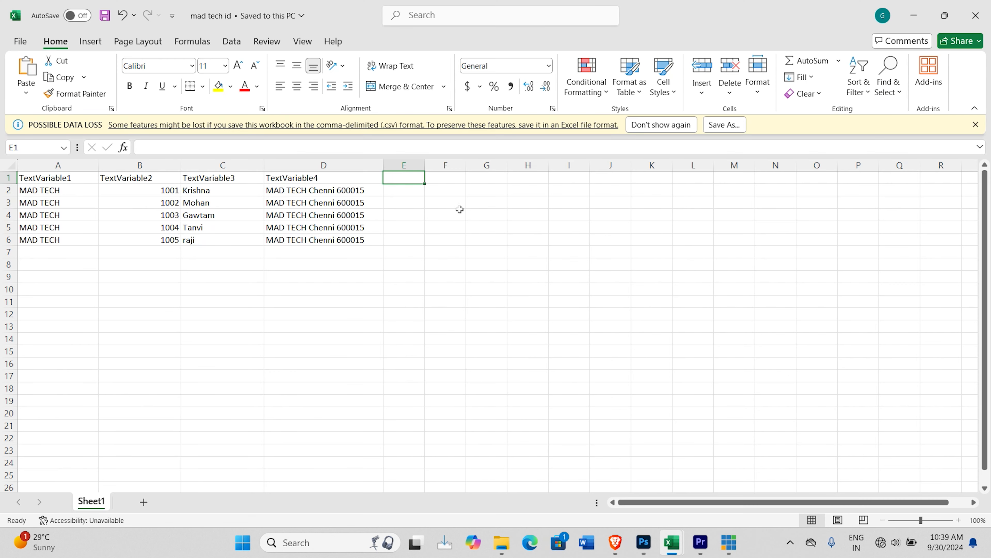
pyautogui.hotkey('ctrl', 'v')
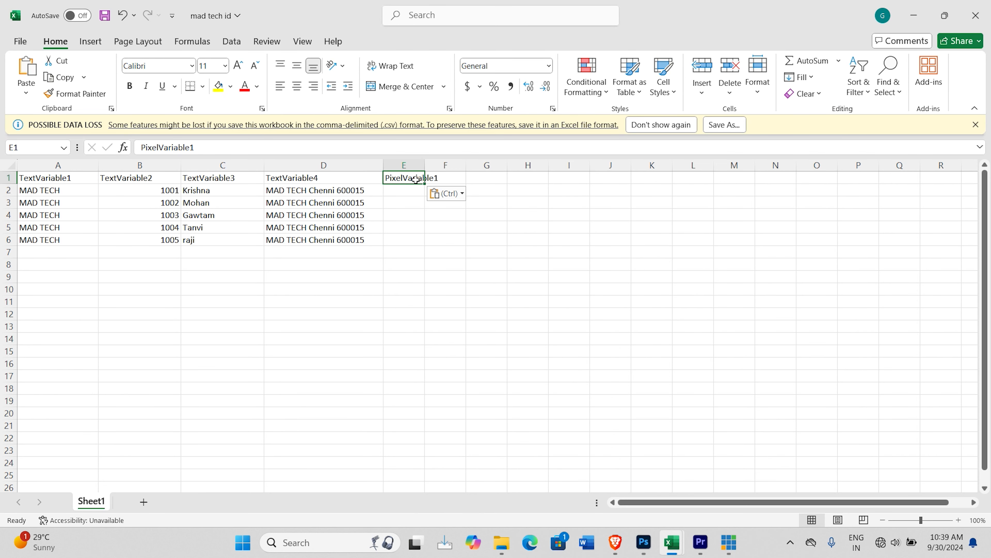
pyautogui.moveTo(426, 165); pyautogui.dragTo(470, 164)
pyautogui.click(408, 190)
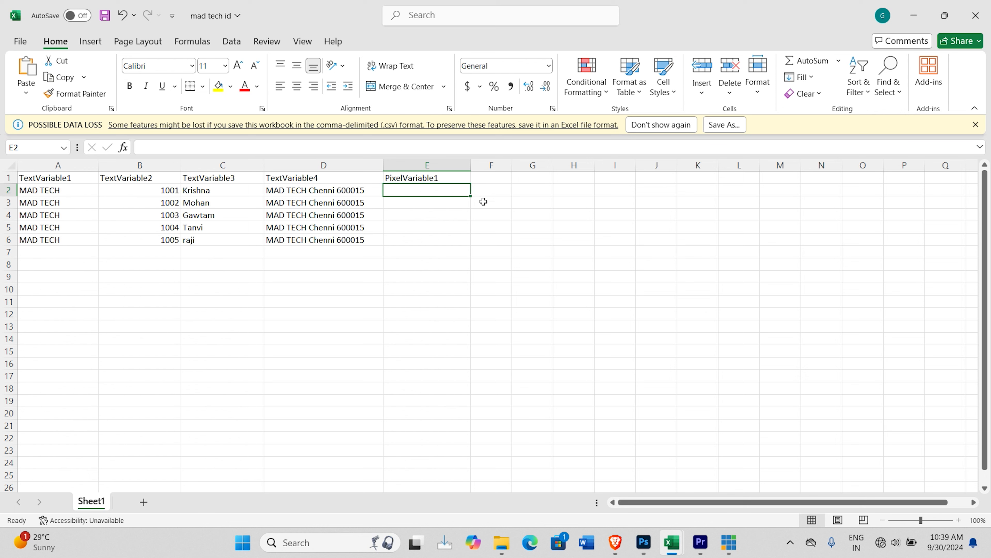
# Step: Switch to File Explorer and open the thumbs folder inside the ttt folder on drive D
pyautogui.click(493, 539)
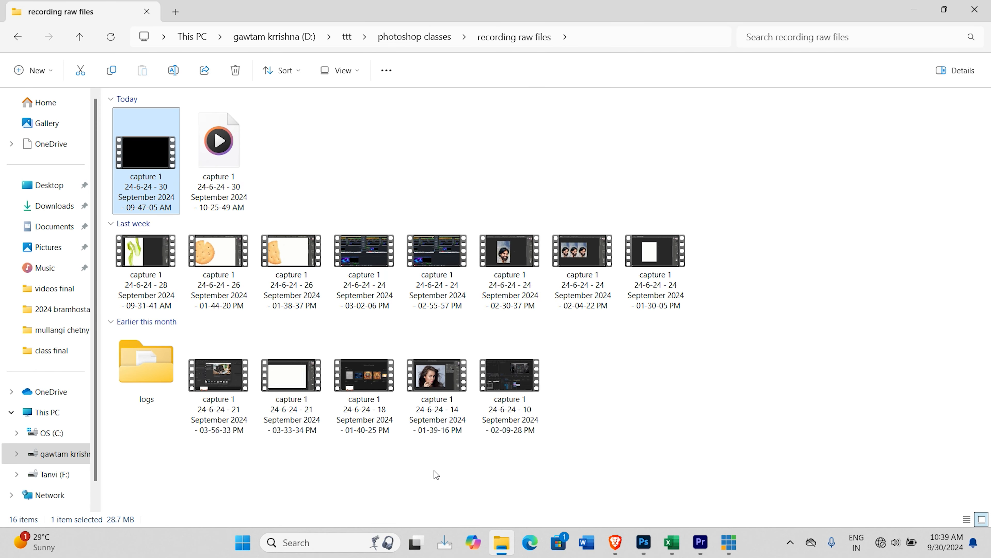
pyautogui.click(77, 456)
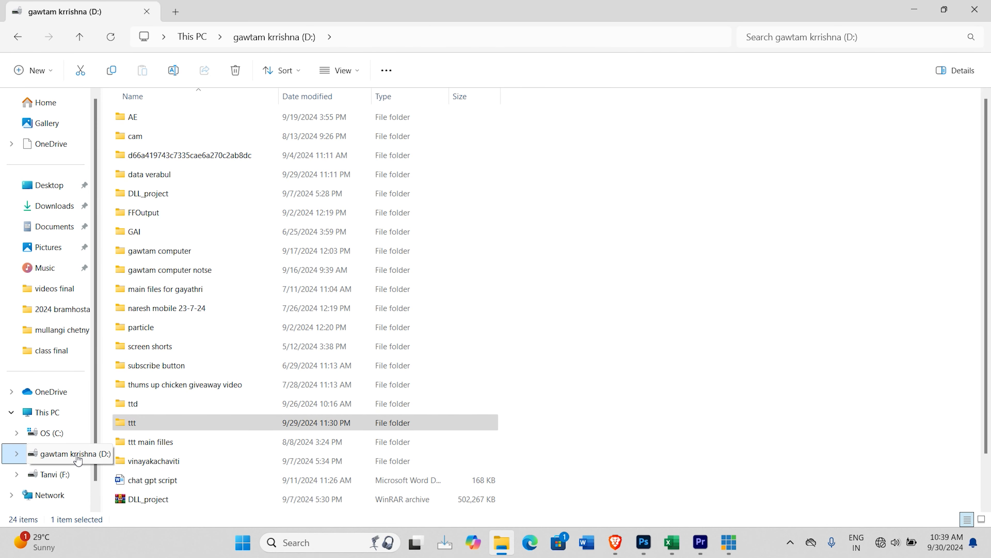
pyautogui.click(148, 423)
pyautogui.doubleClick(150, 426)
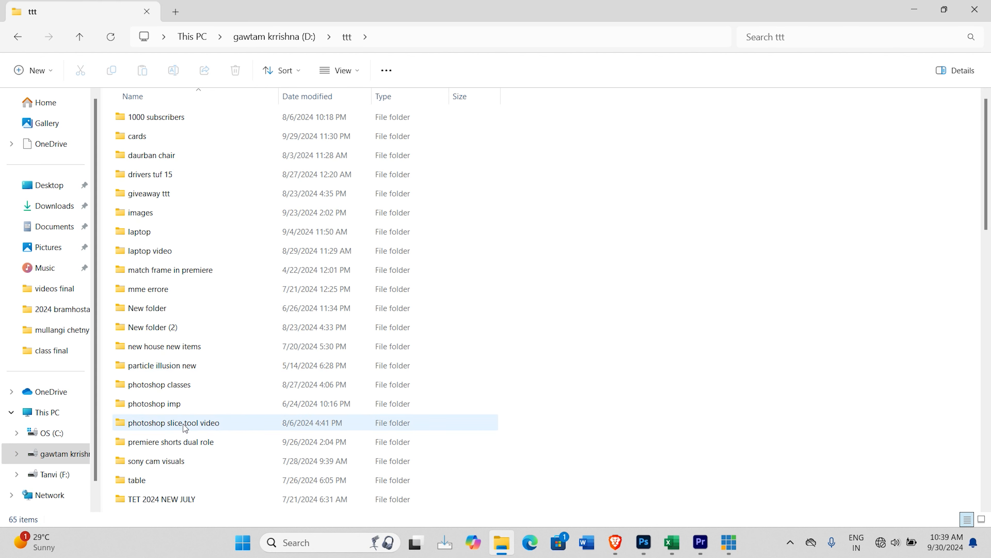
pyautogui.scroll(-3, 152, 428)
pyautogui.doubleClick(162, 357)
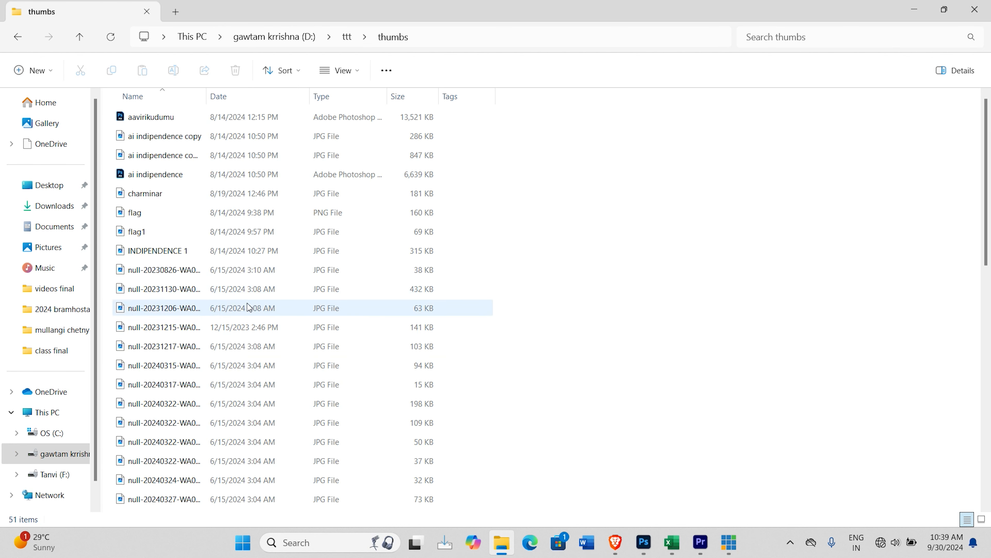
# Step: Copy the file paths of the five consecutive JPG images from null-20240324 through the second null-20240329 file
pyautogui.scroll(-3, 183, 399)
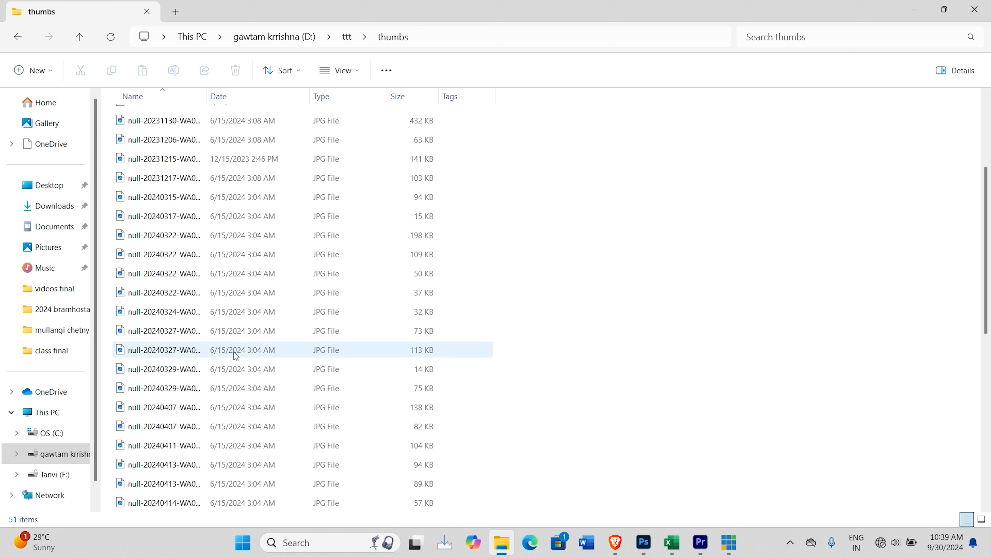
pyautogui.click(175, 316)
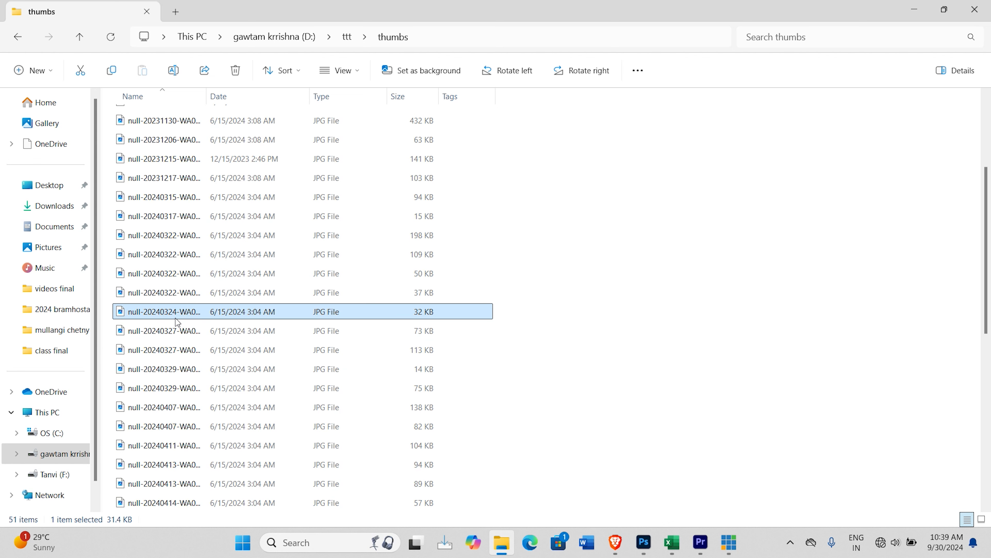
pyautogui.keyDown('shift'); pyautogui.click(191, 390); pyautogui.keyUp('shift')
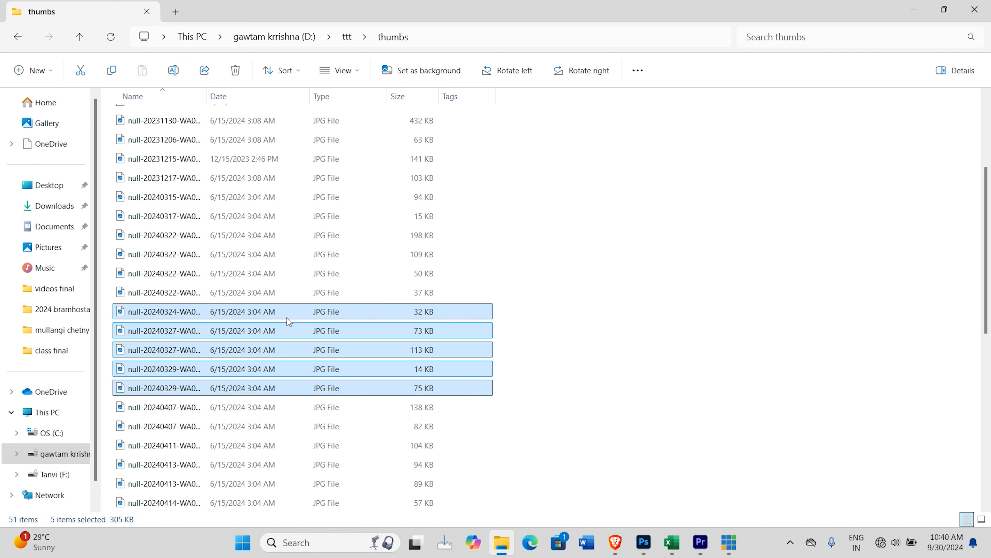
pyautogui.rightClick(352, 312)
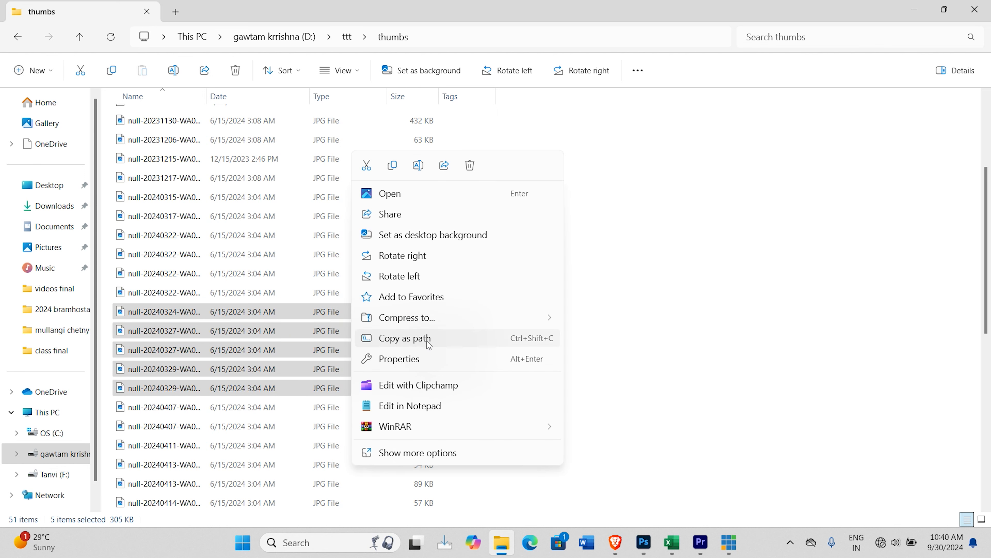
pyautogui.click(414, 346)
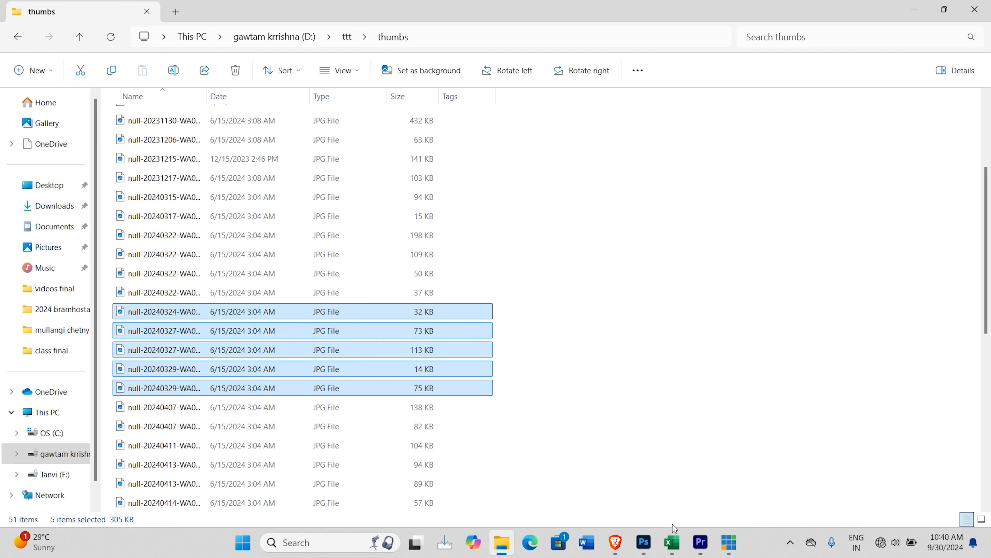
# Step: Paste the image paths into cells E2 to E6 of the Excel file mad tech id, widening column E to fit, and save it
pyautogui.moveTo(672, 543)
pyautogui.click(729, 486)
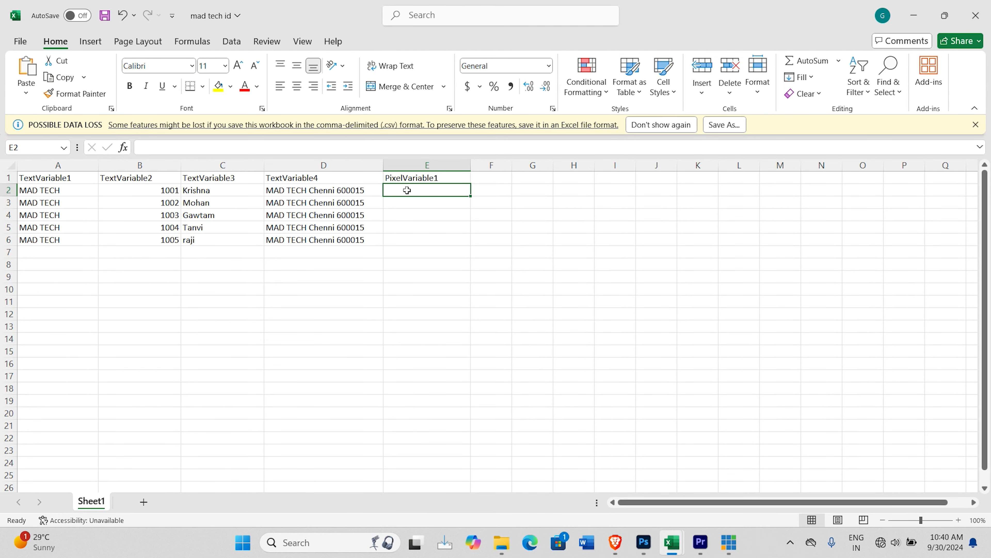
pyautogui.hotkey('ctrl', 'v')
pyautogui.moveTo(470, 166); pyautogui.dragTo(554, 174)
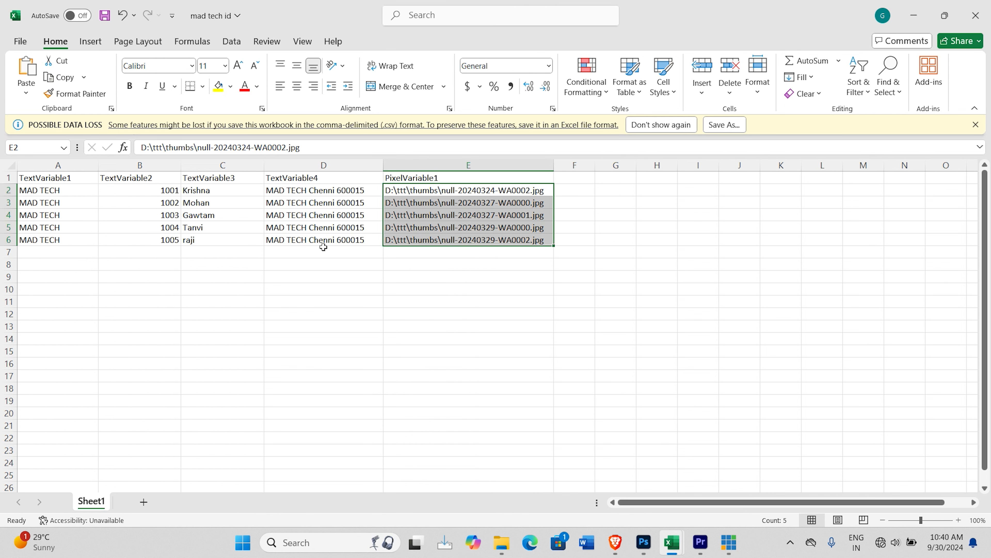
pyautogui.hotkey('ctrl', 's')
# Step: Close the mad tech id workbook in Excel and return to the ID card document in Photoshop
pyautogui.click(979, 15)
pyautogui.click(913, 16)
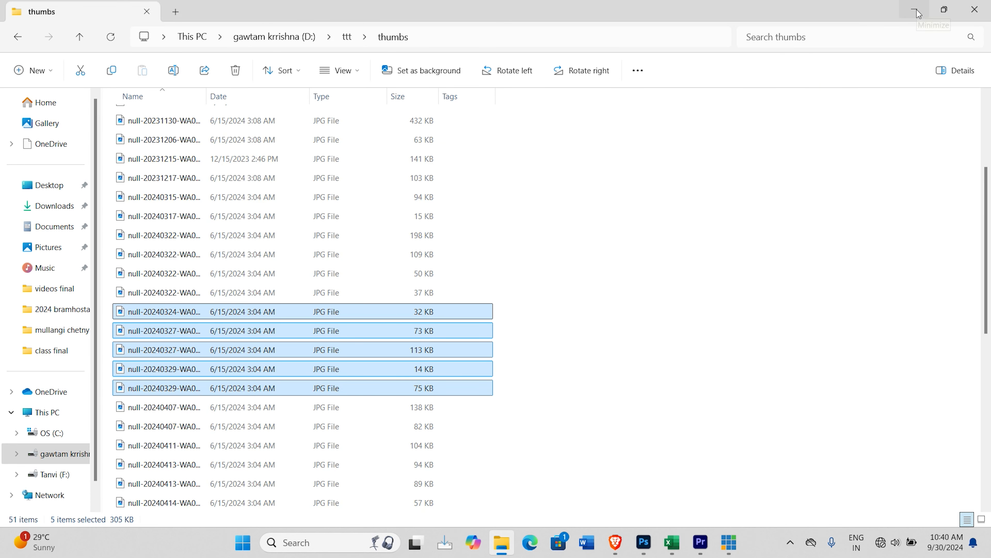
pyautogui.click(920, 16)
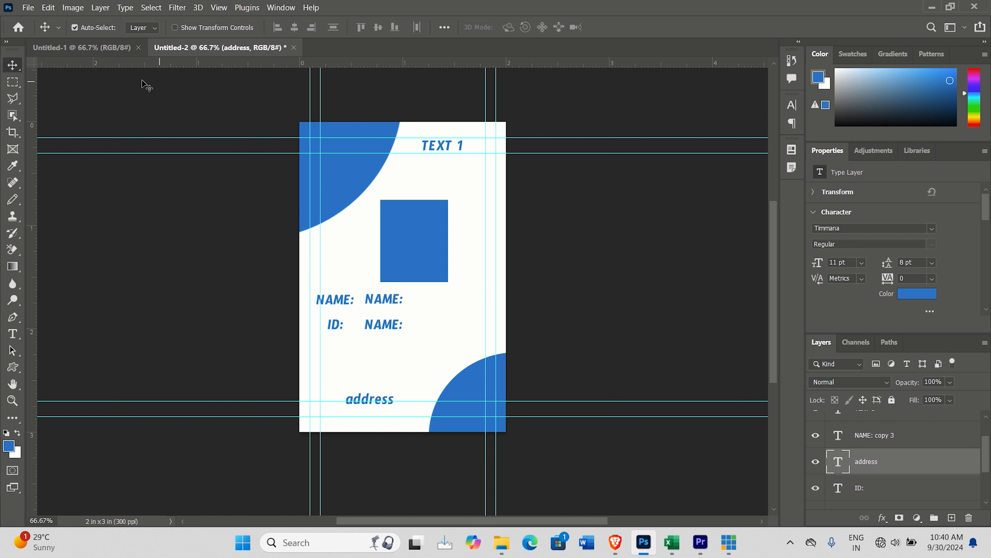
pyautogui.click(72, 11)
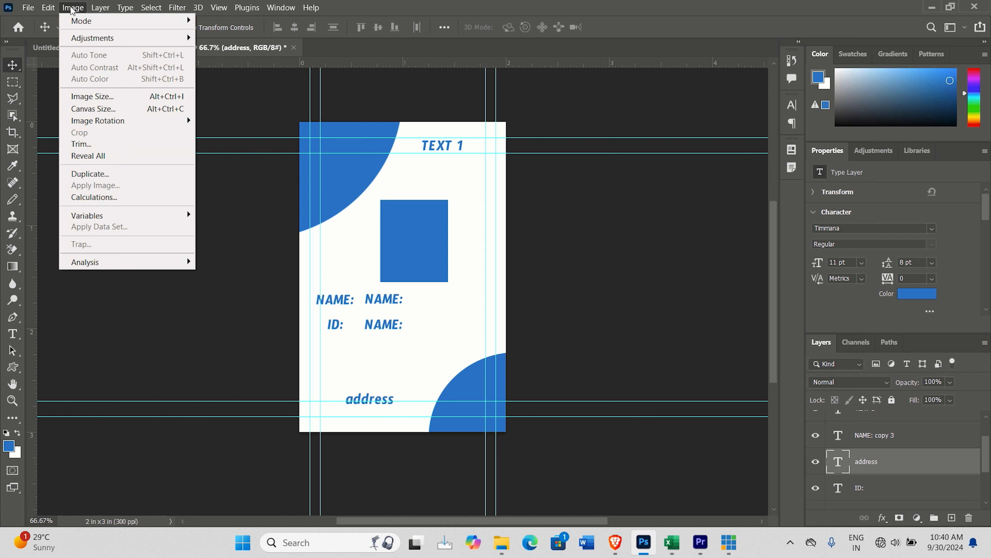
pyautogui.moveTo(111, 219)
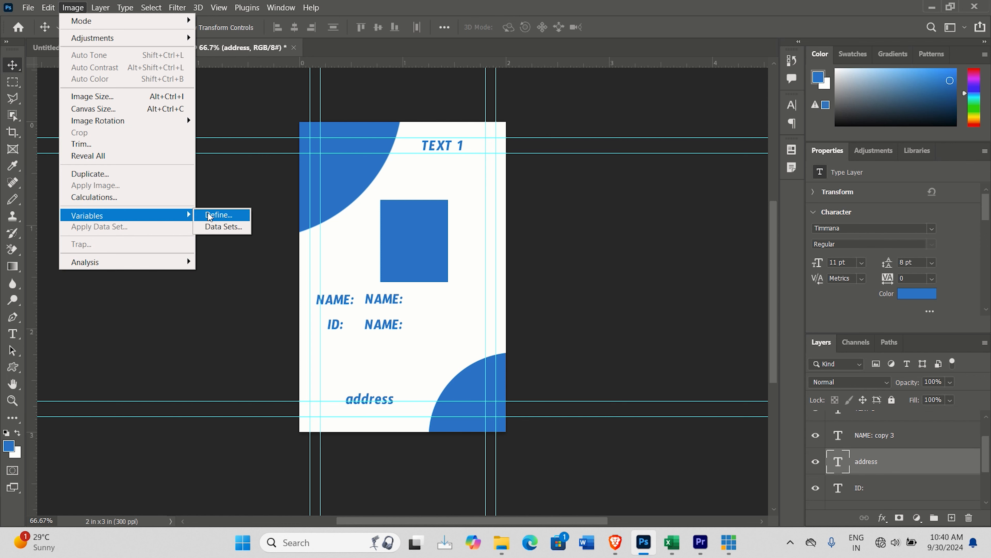
pyautogui.click(218, 215)
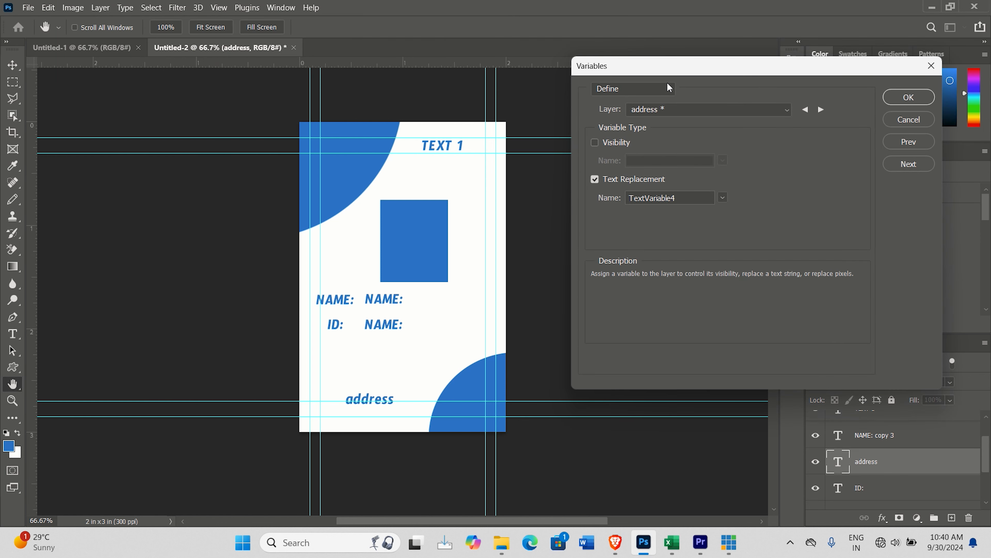
pyautogui.click(676, 87)
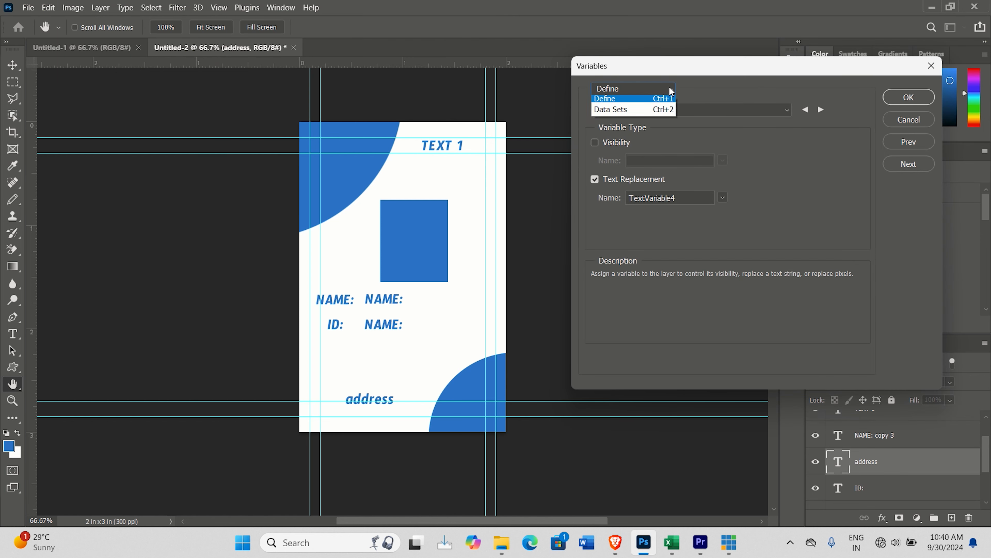
pyautogui.click(653, 113)
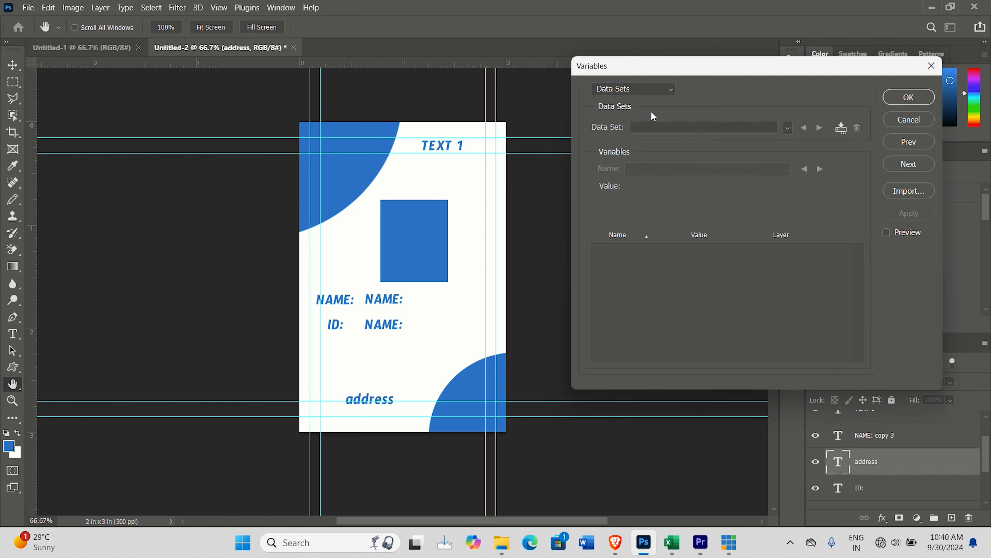
pyautogui.click(911, 190)
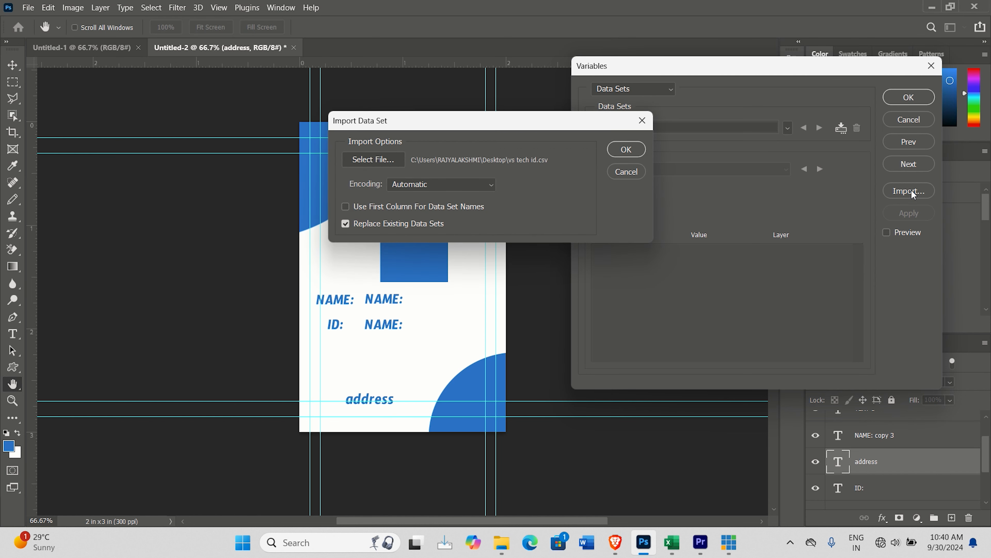
pyautogui.click(381, 164)
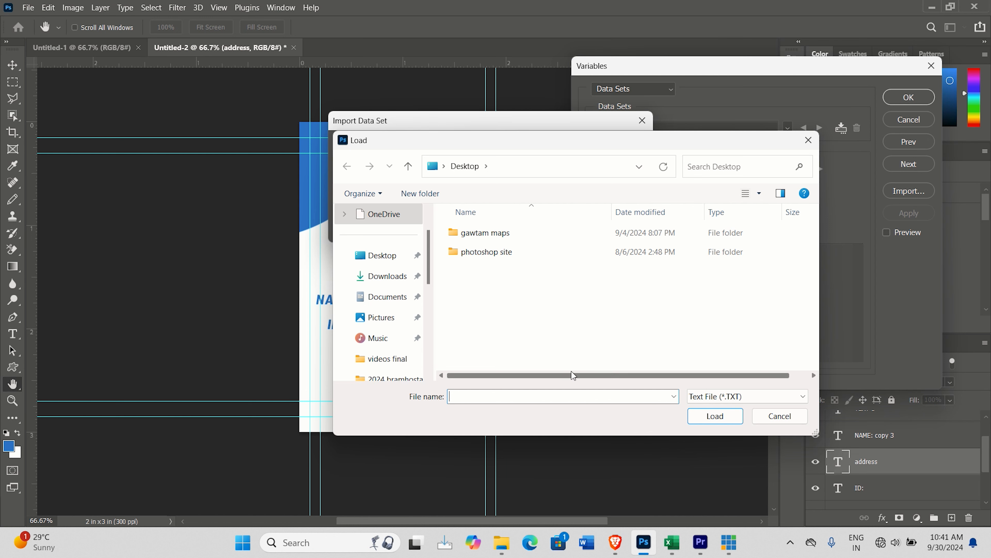
pyautogui.click(765, 395)
pyautogui.click(734, 419)
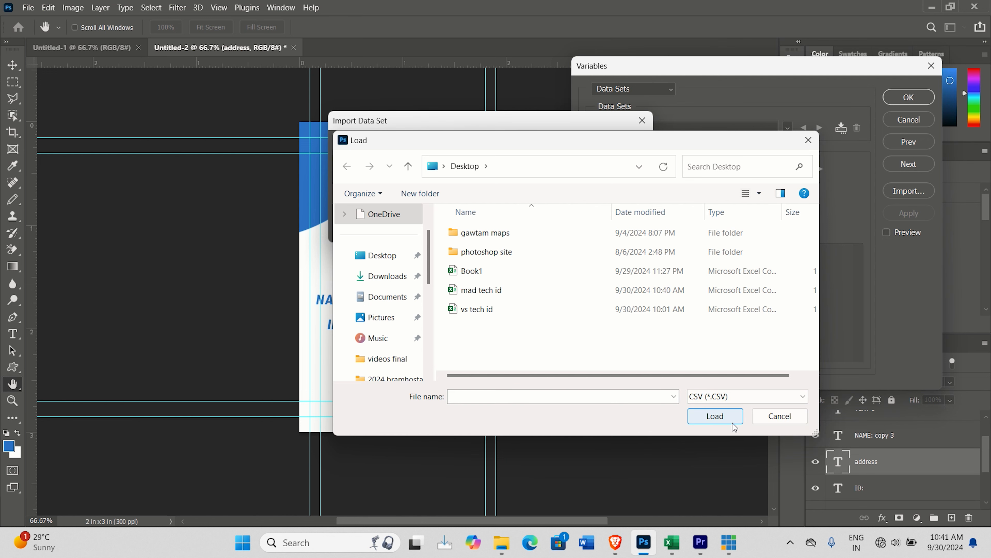
pyautogui.click(483, 291)
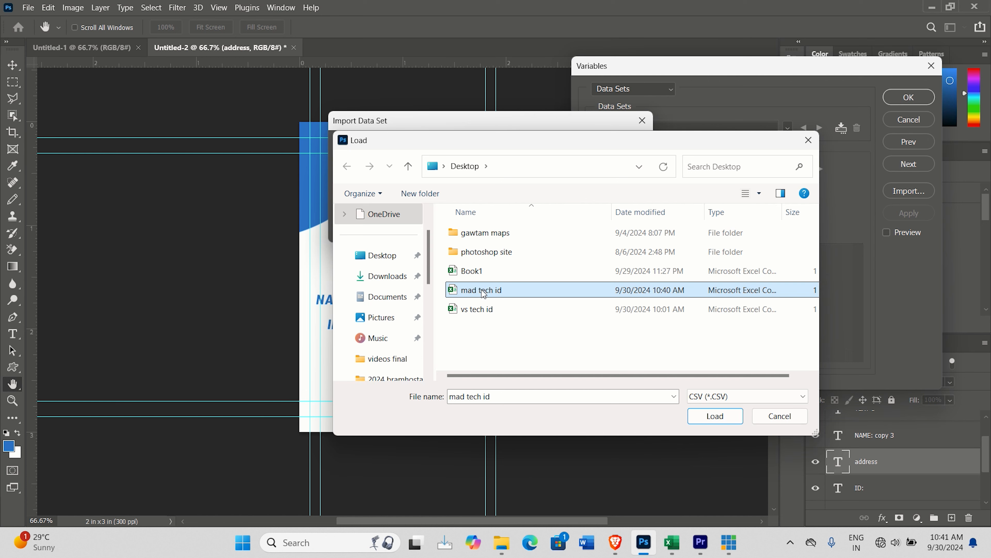
pyautogui.click(727, 419)
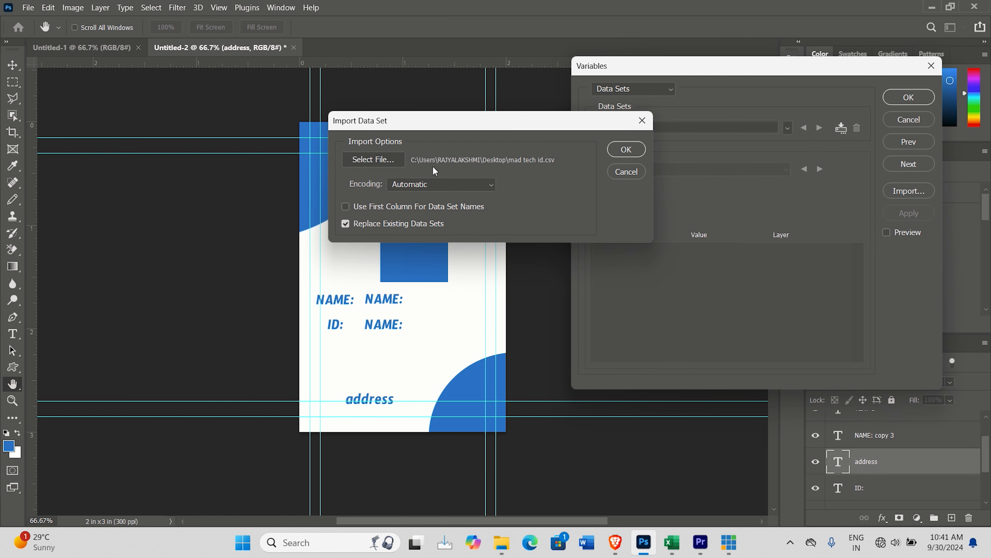
pyautogui.click(624, 152)
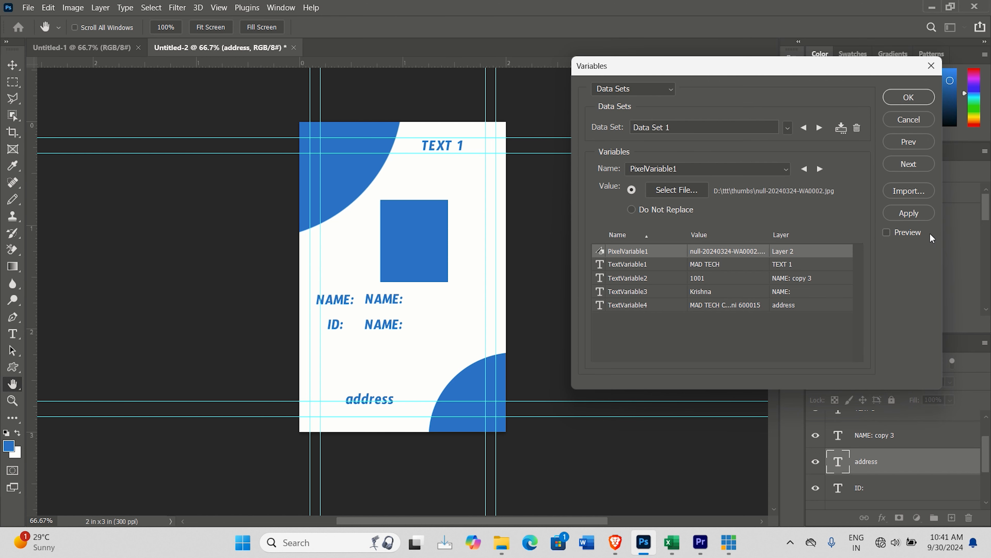
pyautogui.click(903, 121)
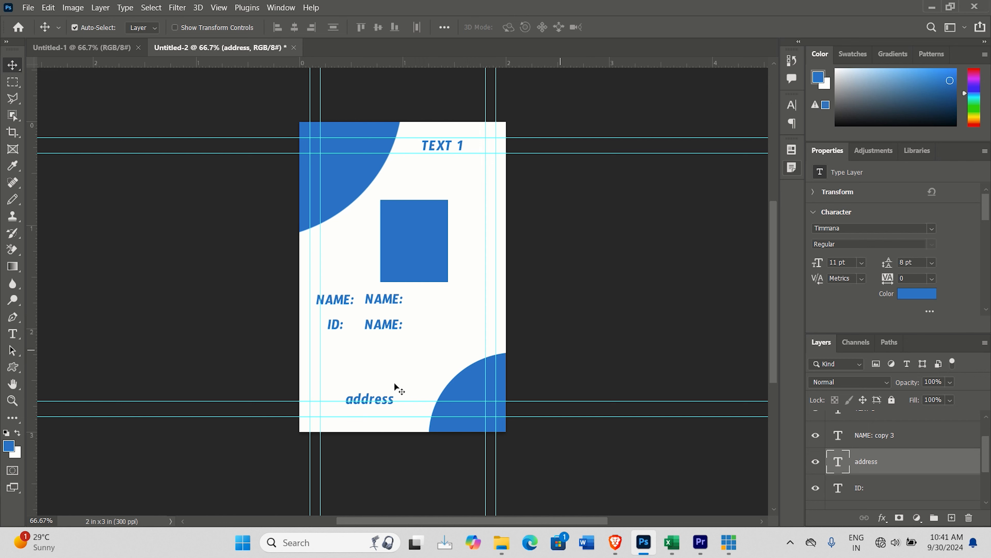
# Step: Open the recent mad tech id file in Excel to review its data, and return to Photoshop
pyautogui.moveTo(657, 536)
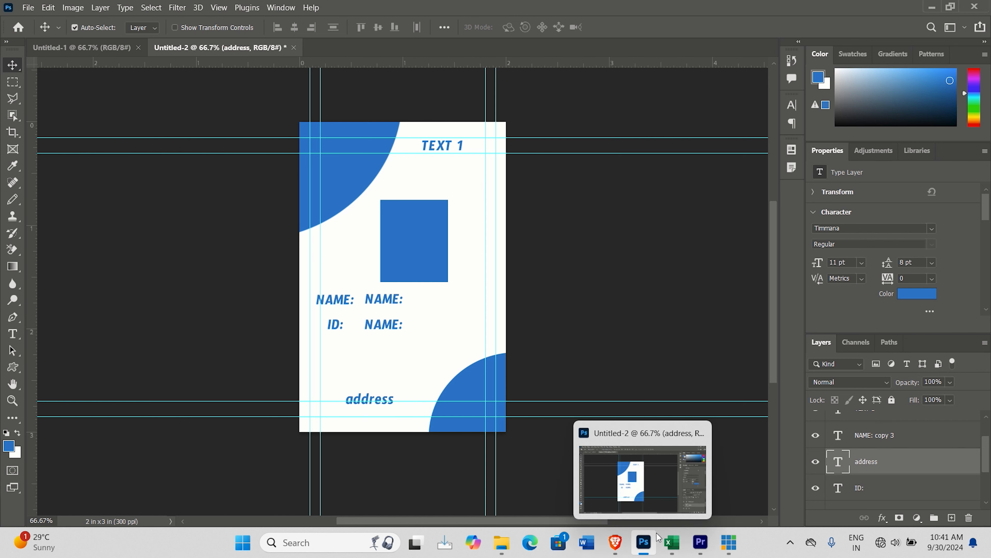
pyautogui.click(675, 543)
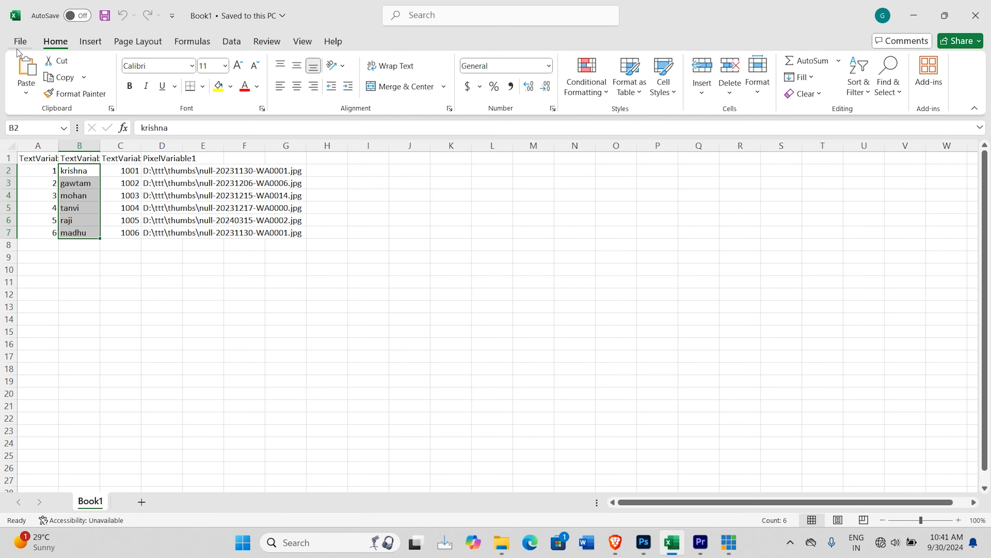
pyautogui.click(22, 40)
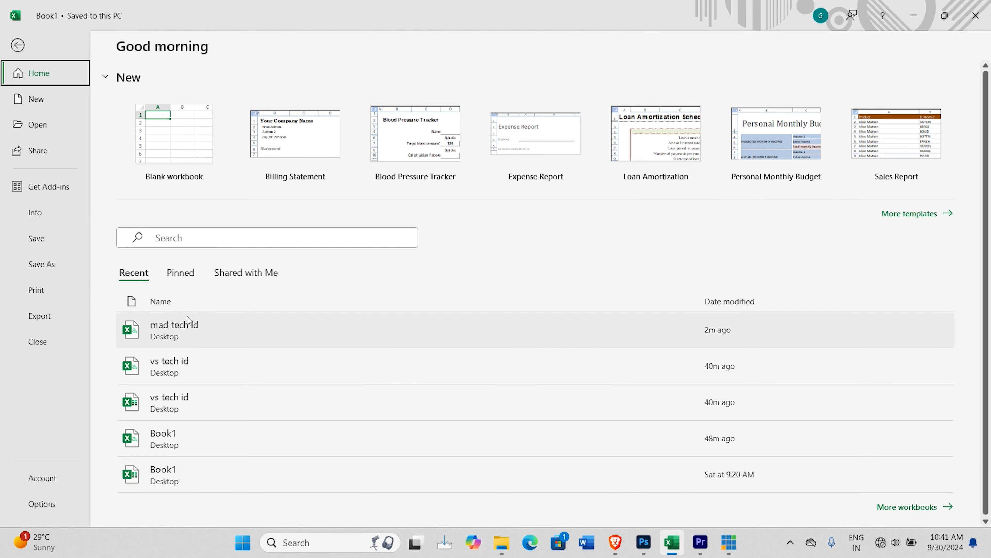
pyautogui.click(184, 330)
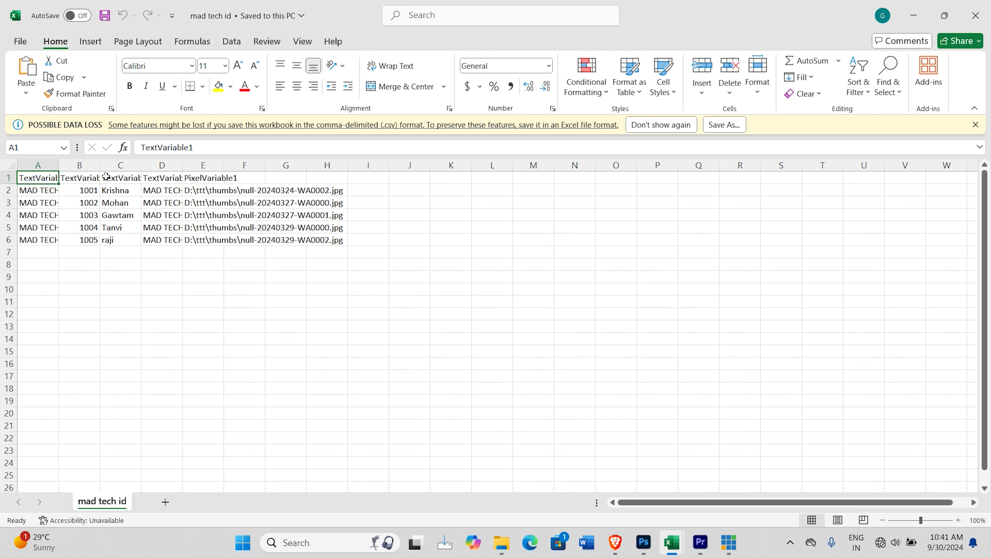
pyautogui.click(915, 18)
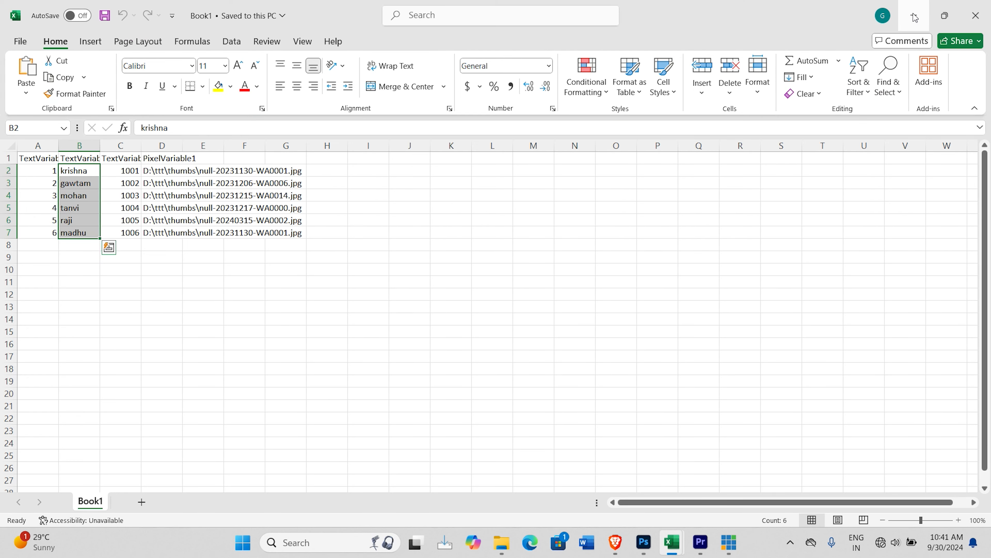
pyautogui.click(912, 14)
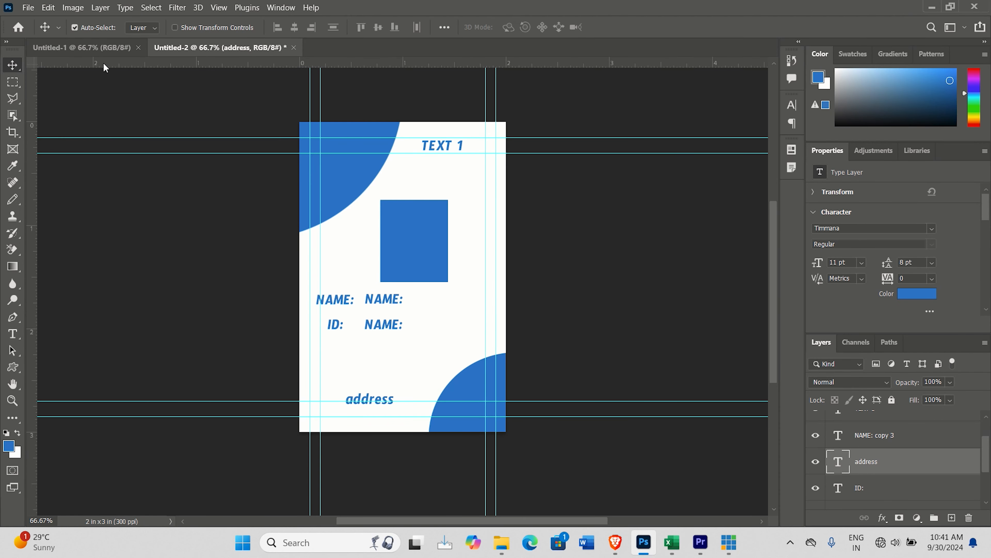
# Step: Open the Data Sets settings of the variables for the ID card document
pyautogui.click(75, 12)
pyautogui.moveTo(164, 215)
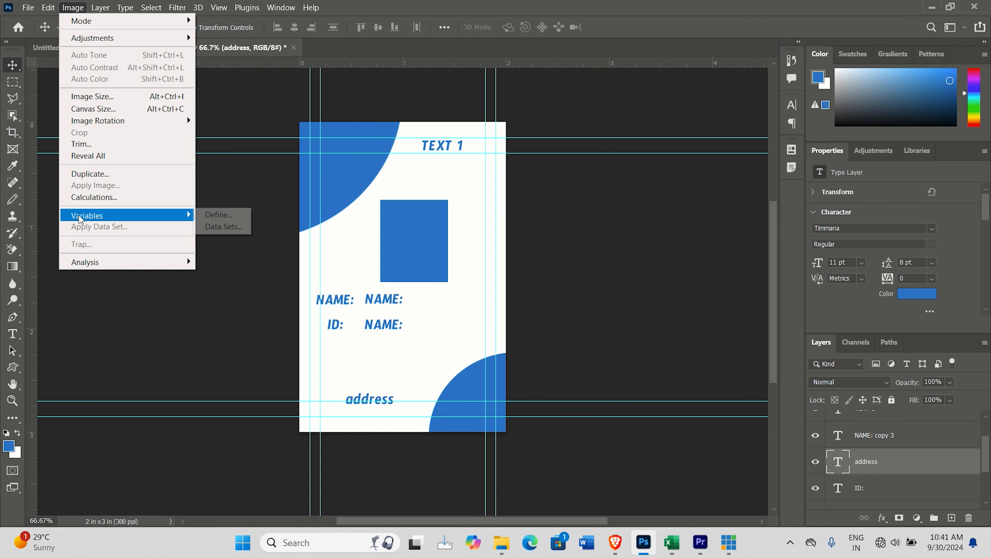
pyautogui.click(219, 215)
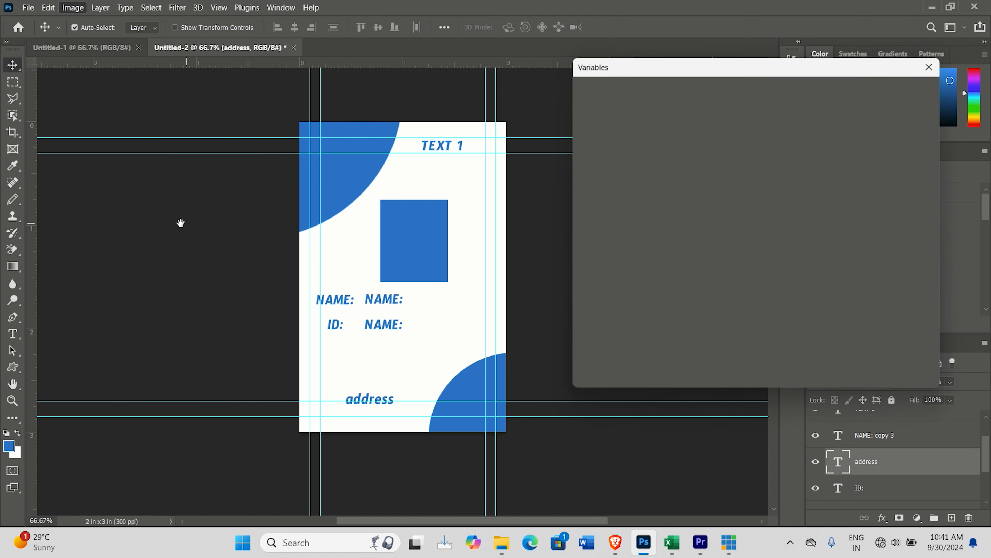
pyautogui.click(649, 91)
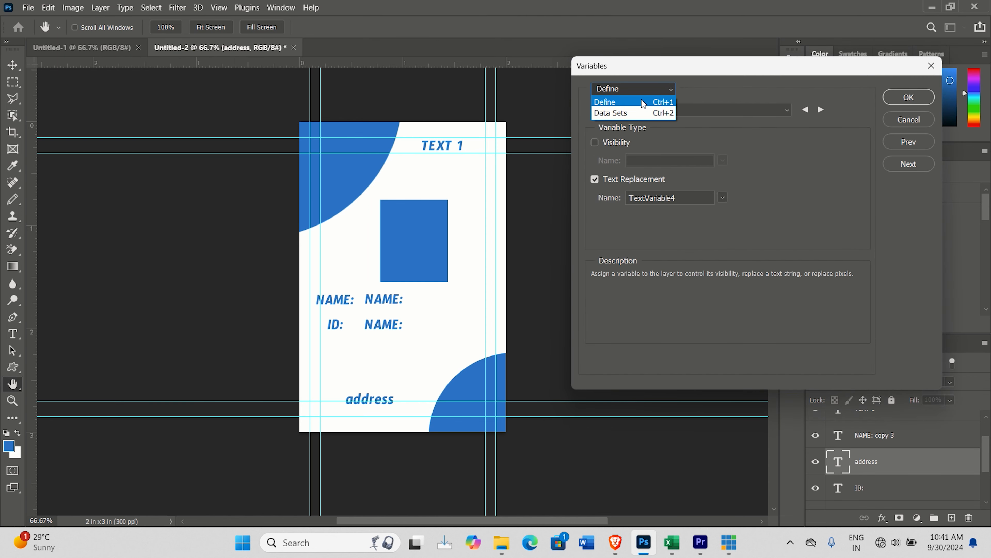
pyautogui.click(634, 112)
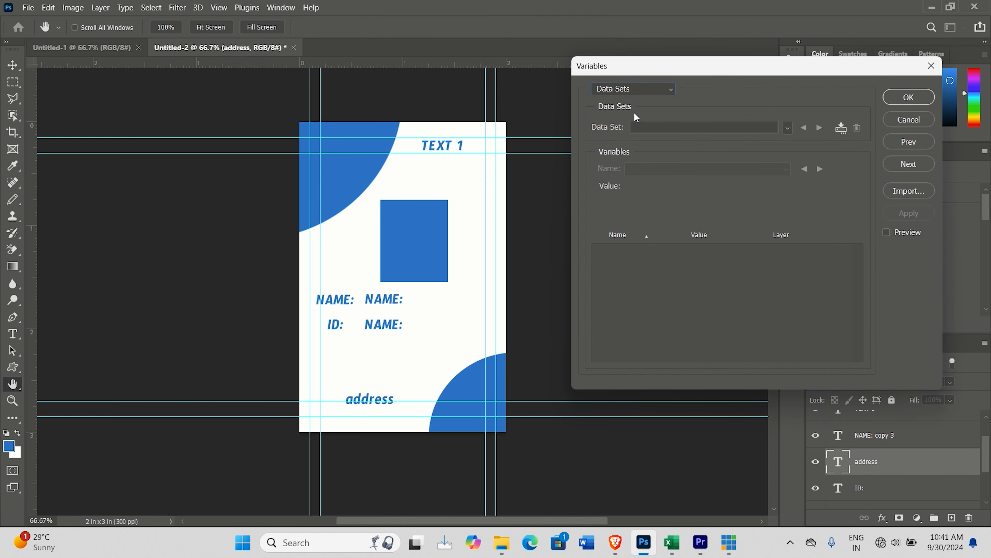
# Step: Try to import the CSV file mad tech id from the Desktop as data sets
pyautogui.click(916, 191)
pyautogui.click(379, 158)
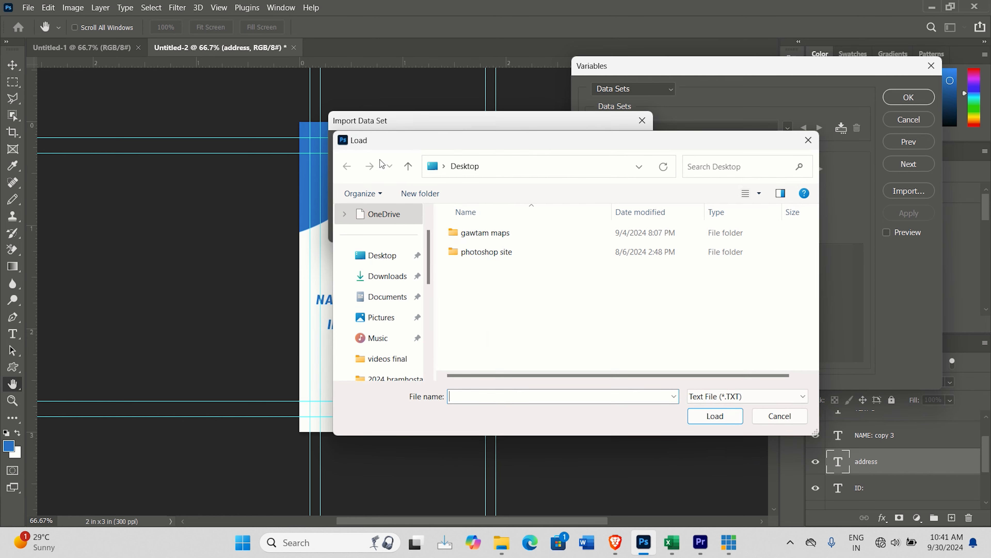
pyautogui.click(777, 396)
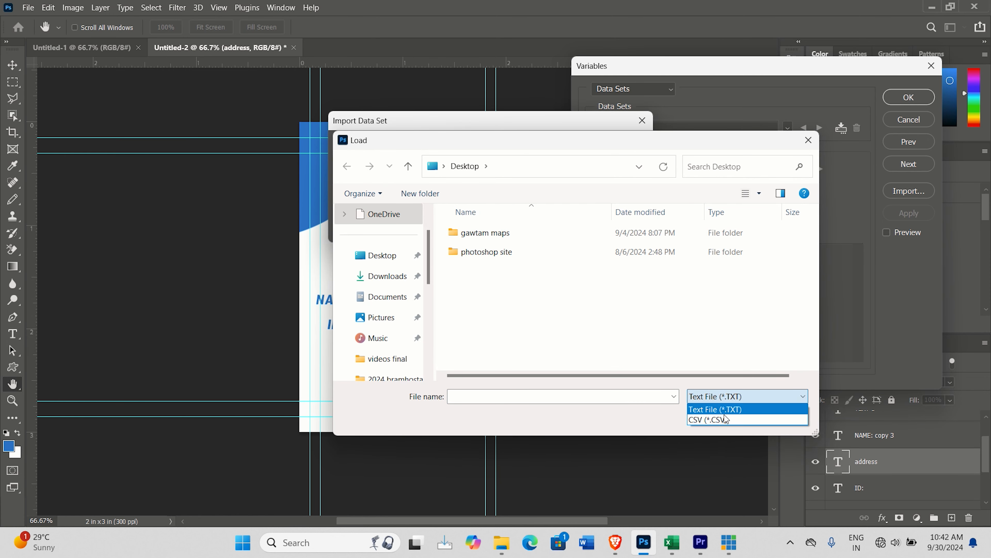
pyautogui.click(729, 421)
pyautogui.click(471, 292)
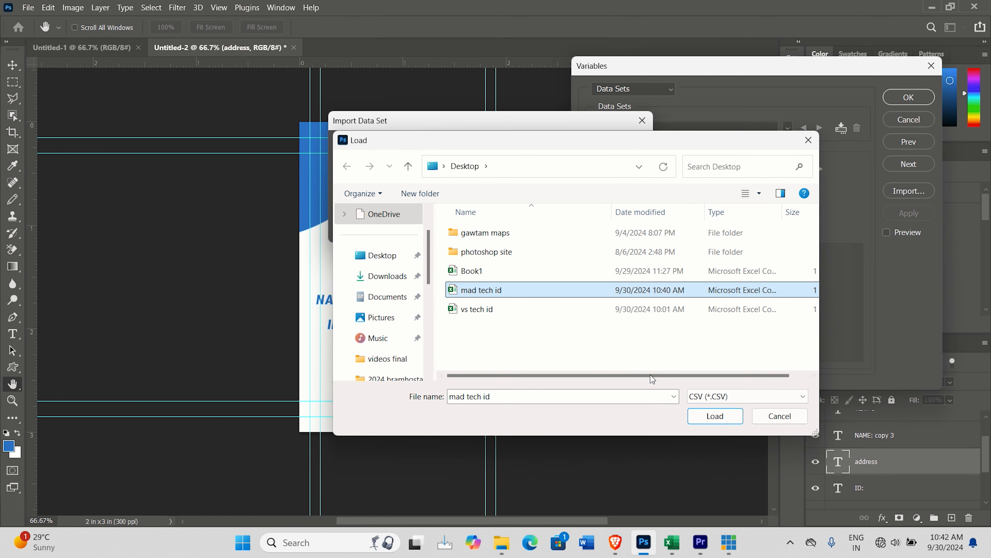
pyautogui.click(715, 415)
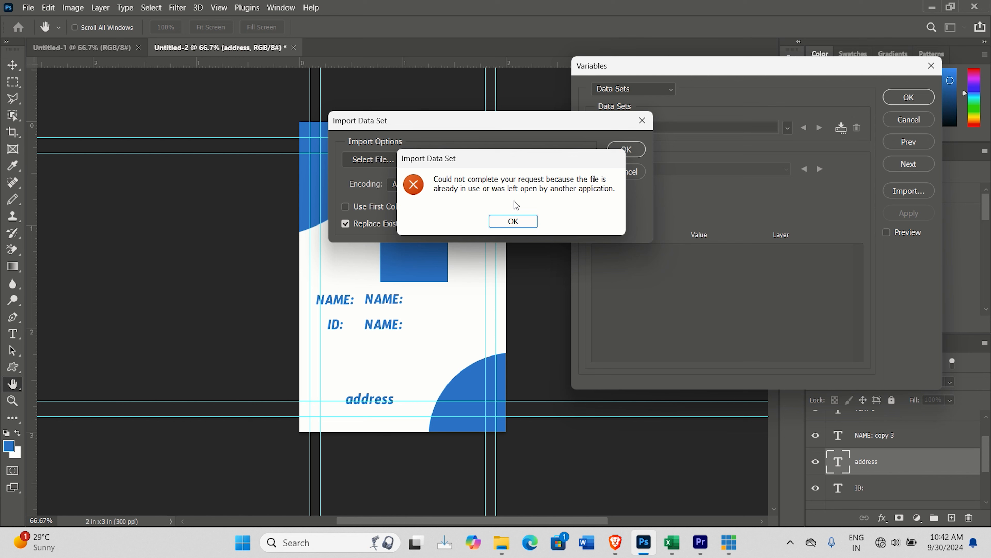
pyautogui.click(518, 222)
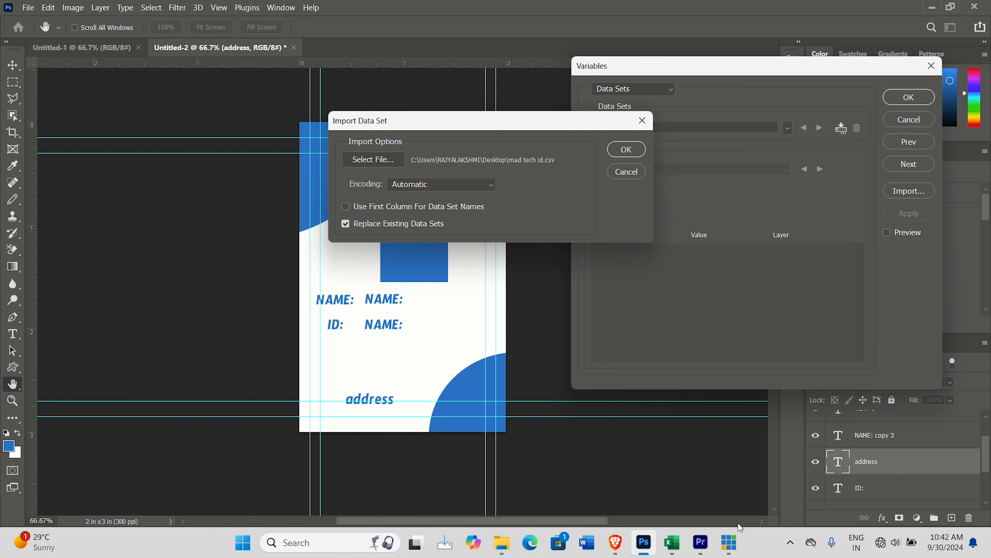
# Step: Close the mad tech id file in Excel and complete its import as data sets in Photoshop, replacing existing ones
pyautogui.moveTo(678, 540)
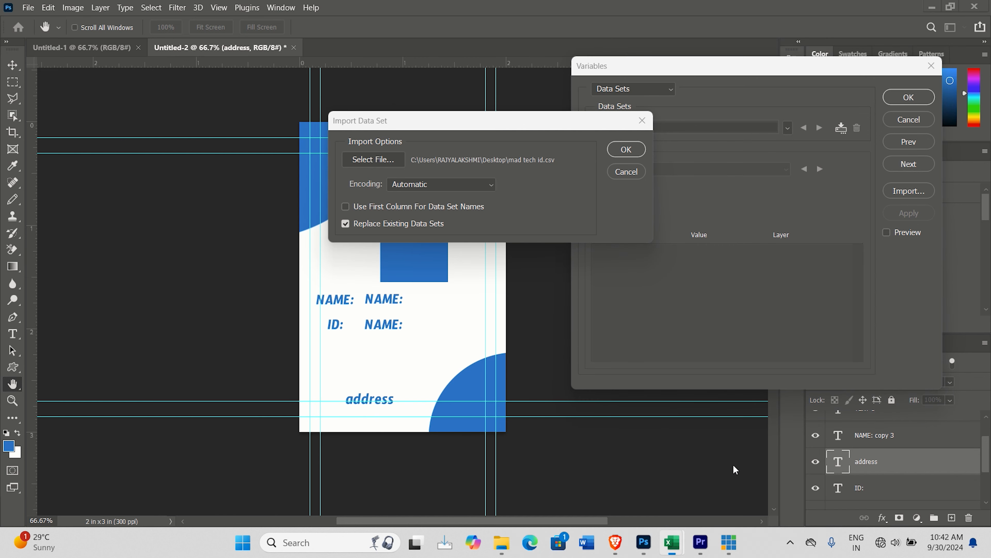
pyautogui.click(733, 464)
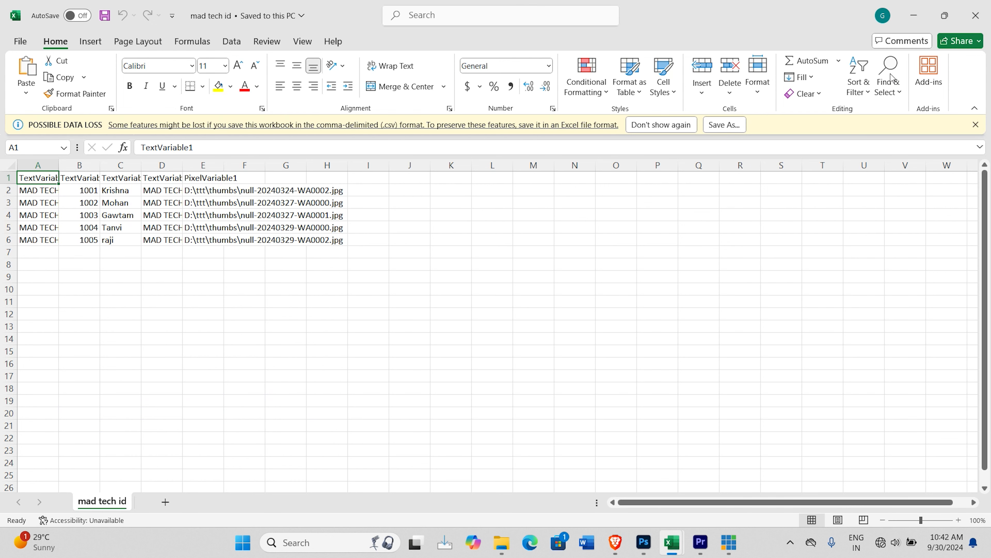
pyautogui.click(976, 17)
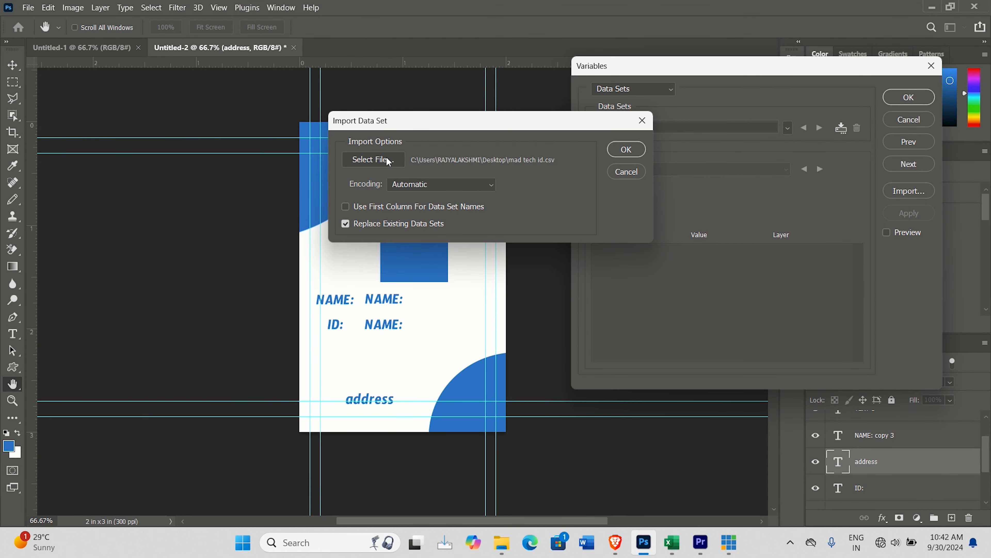
pyautogui.click(625, 149)
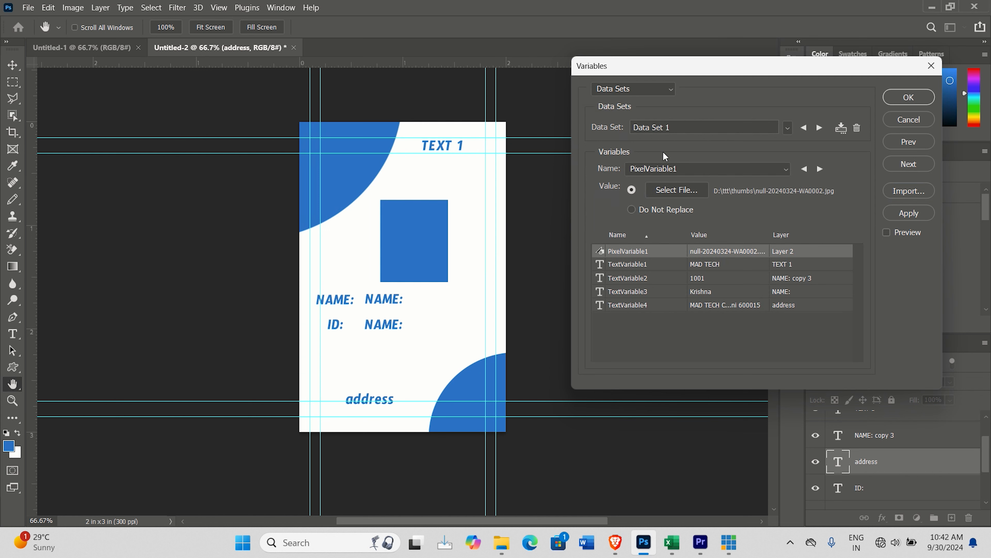
# Step: Advance three data sets from Data Set 1 and accept the variable settings
pyautogui.click(820, 128)
pyautogui.click(820, 128)
pyautogui.click(820, 128)
pyautogui.click(908, 97)
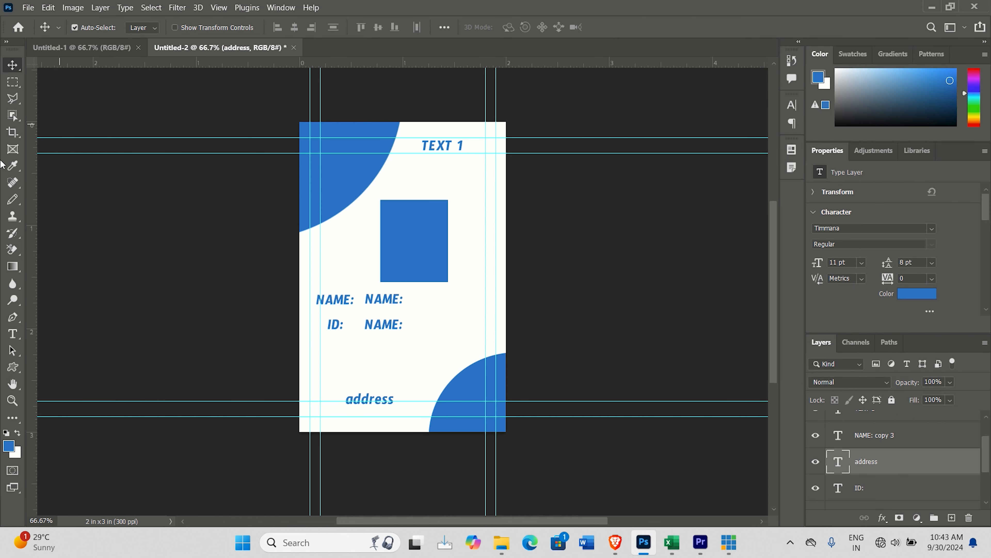
# Step: Start exporting the data sets as files and set a new folder named mad tech id on drive F: as the destination
pyautogui.click(28, 8)
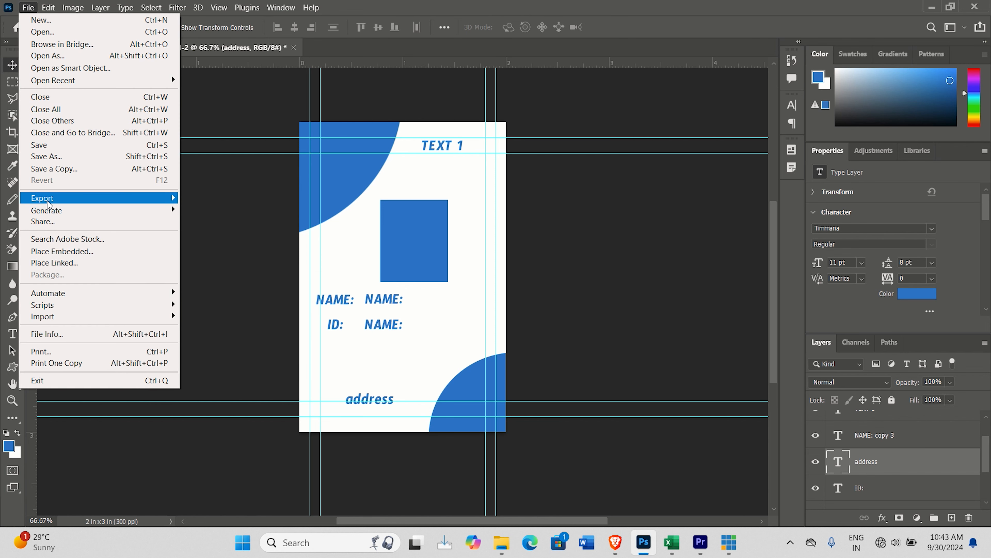
pyautogui.moveTo(46, 199)
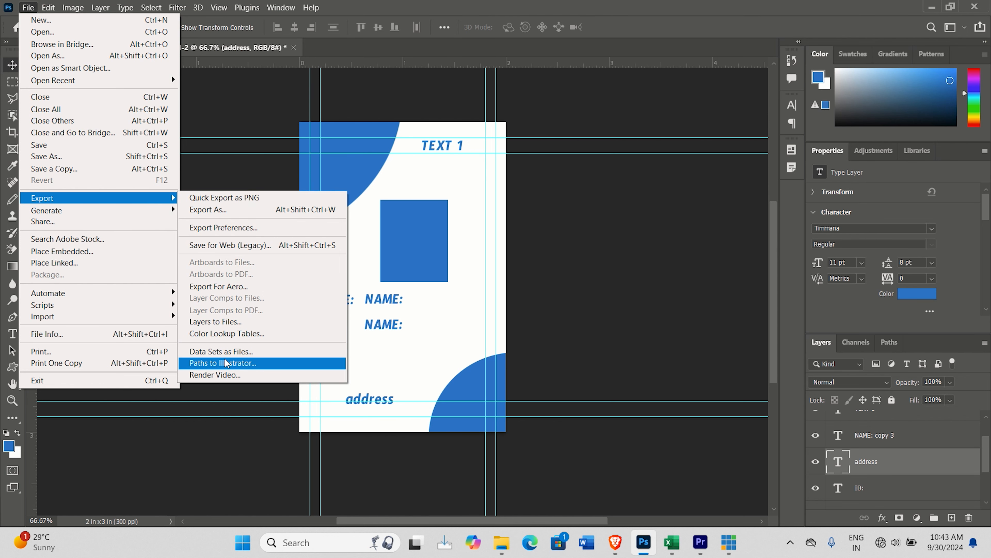
pyautogui.click(246, 352)
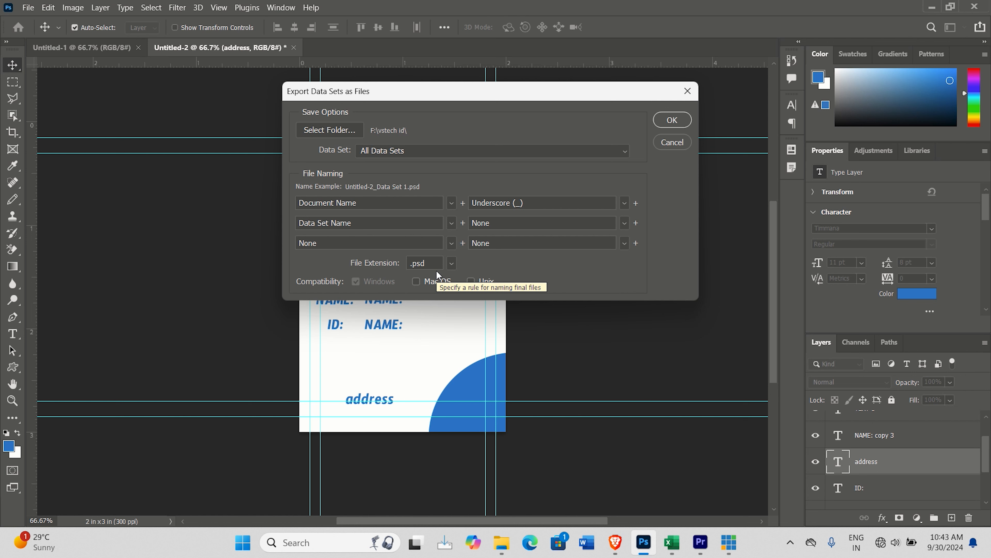
pyautogui.click(339, 130)
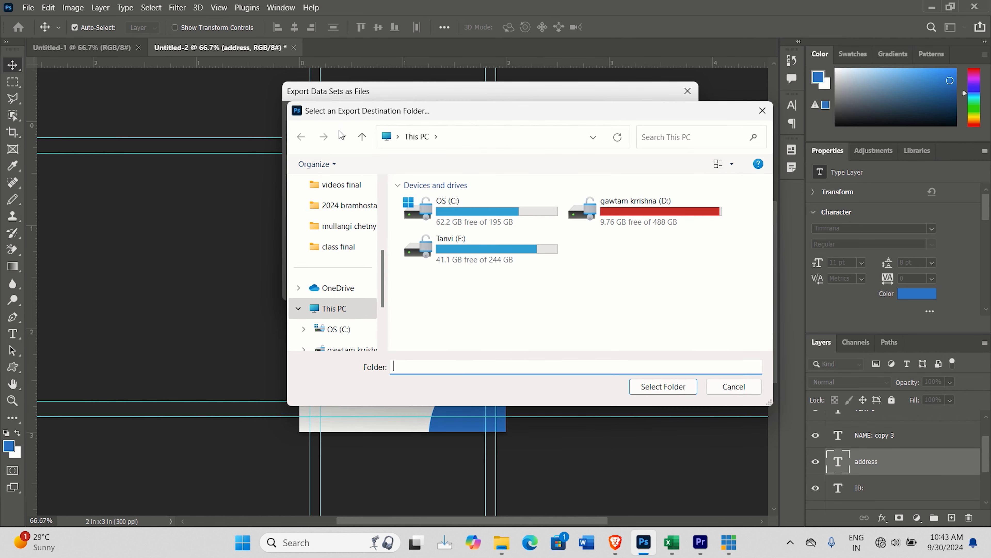
pyautogui.click(446, 249)
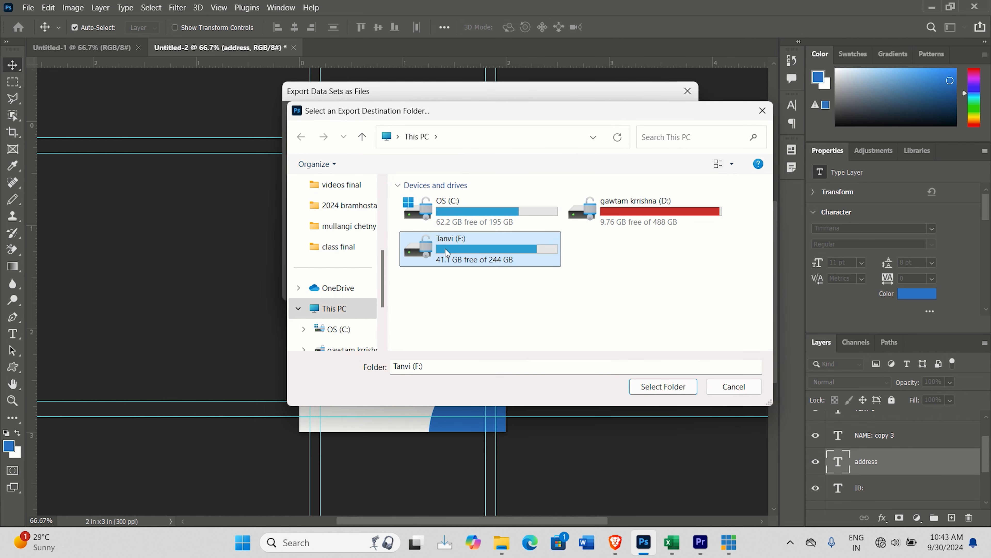
pyautogui.doubleClick(445, 248)
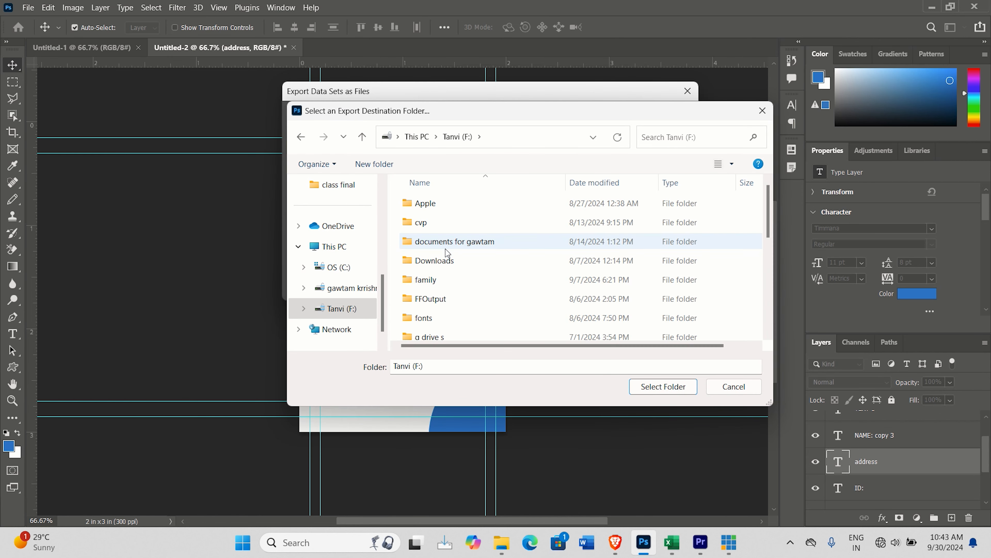
pyautogui.click(374, 164)
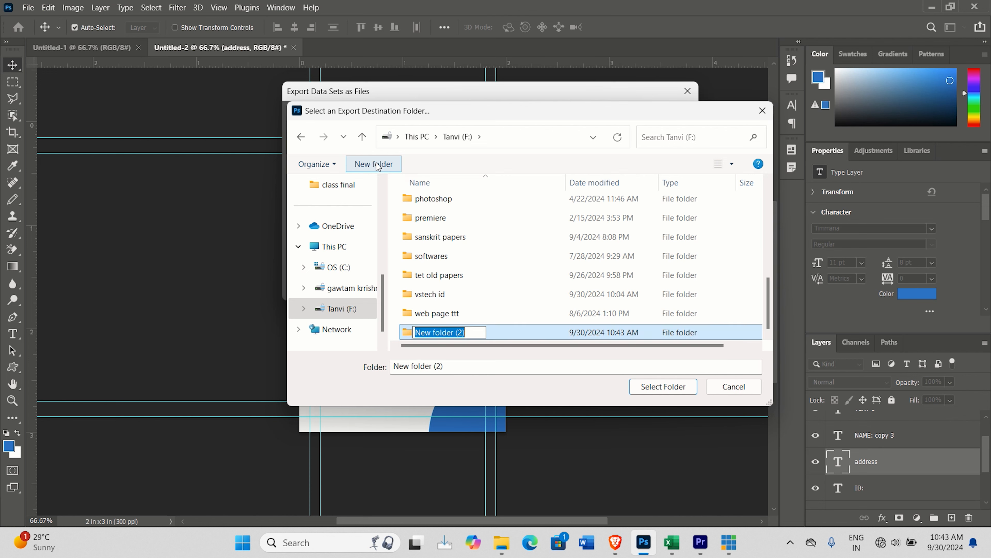
pyautogui.write('mad ')
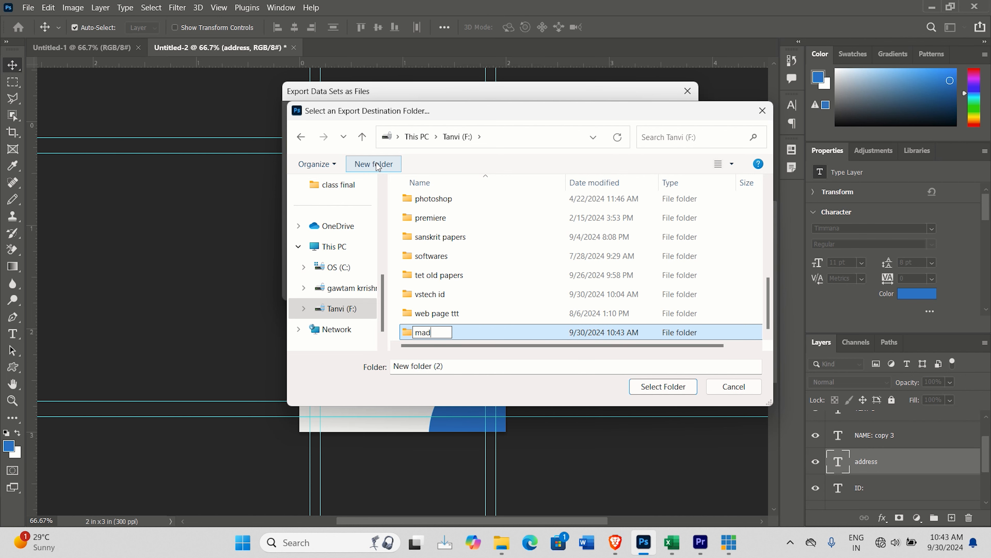
pyautogui.write('tech id')
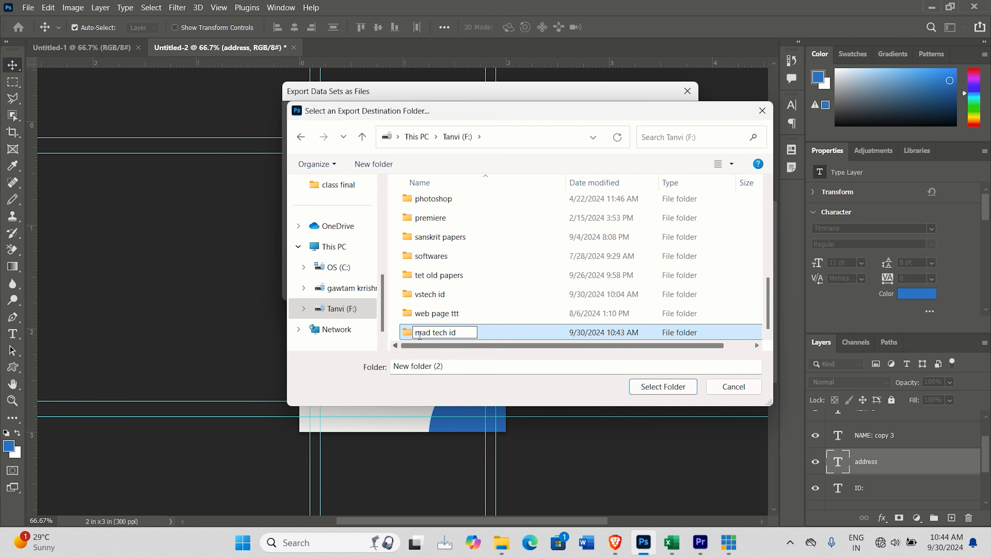
pyautogui.click(653, 393)
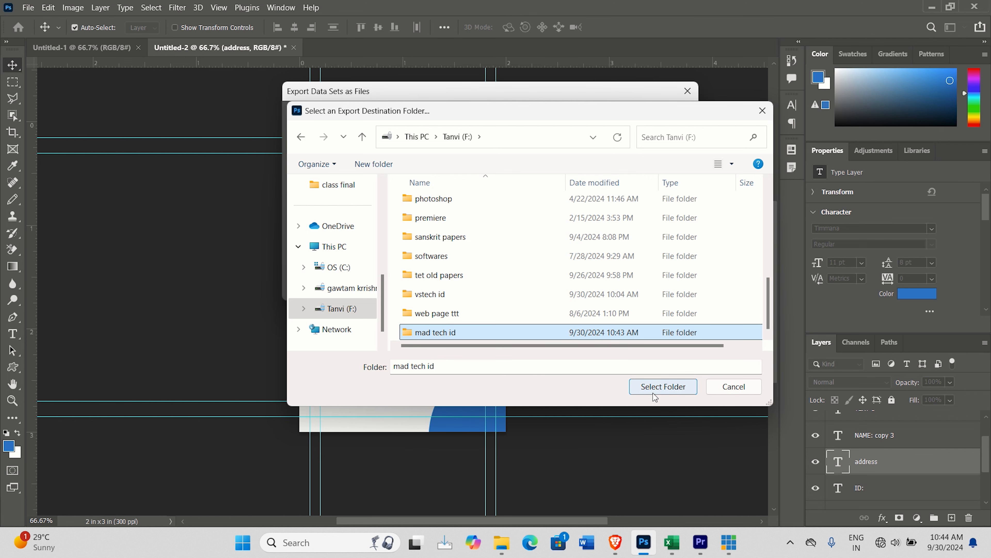
pyautogui.click(670, 391)
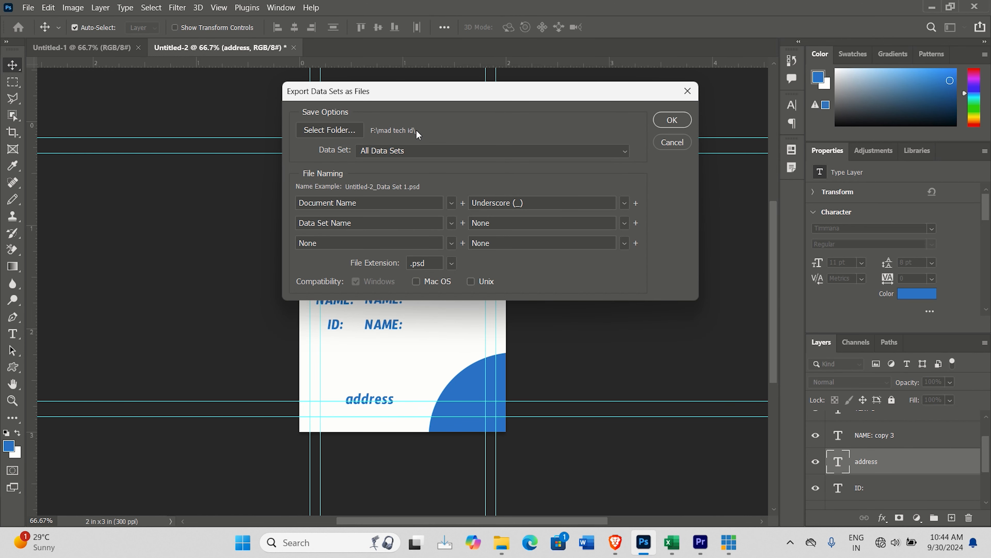
# Step: Export all data sets as .psd files named by document name, underscore and data set name
pyautogui.click(408, 152)
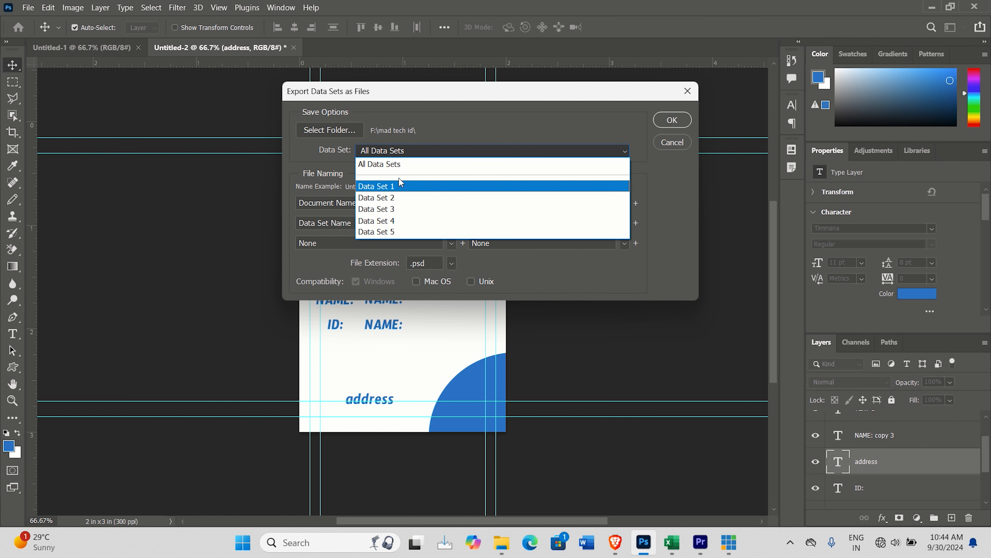
pyautogui.click(405, 164)
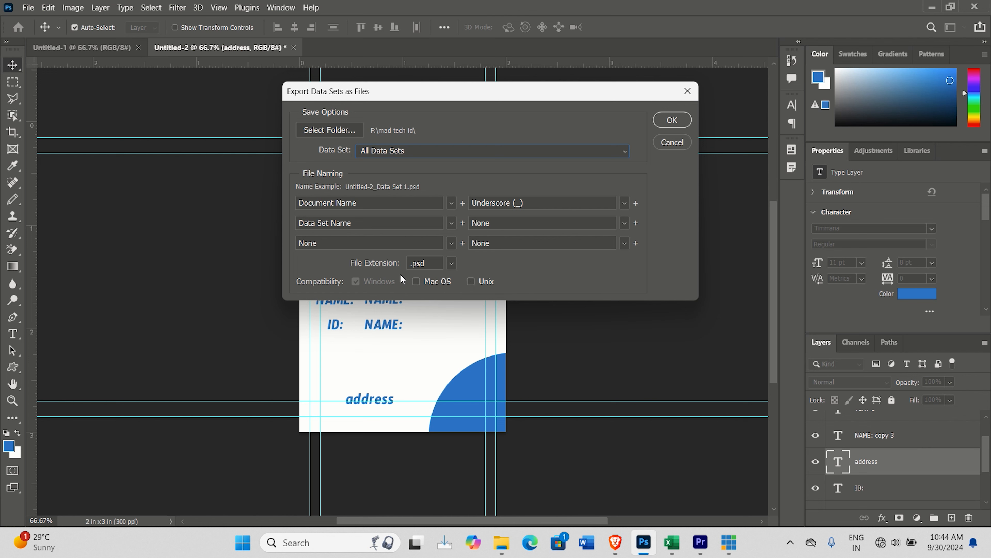
pyautogui.click(672, 120)
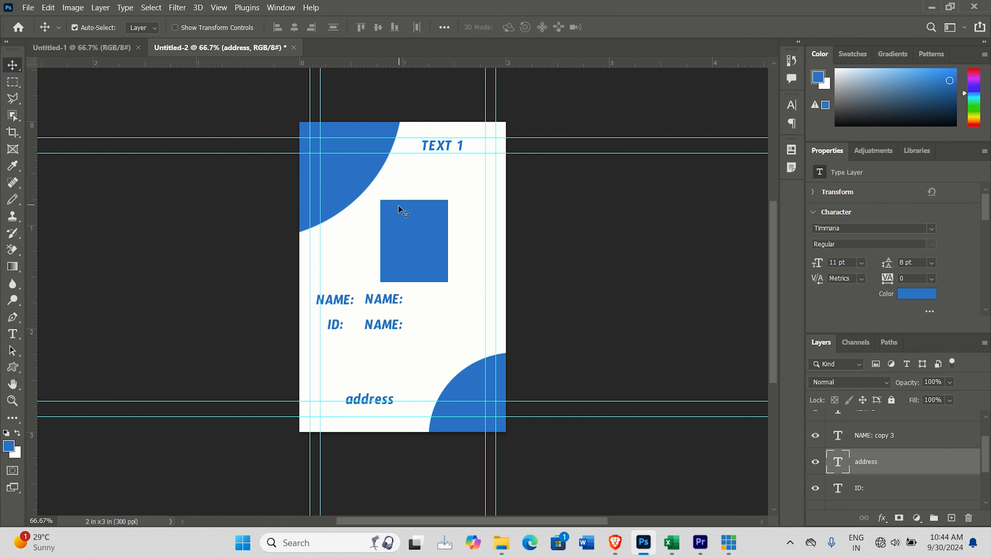
# Step: Switch to File Explorer, go to the mad tech id folder on drive F:, and open the Untitled-2_Data Set 1 card in Photoshop
pyautogui.click(503, 545)
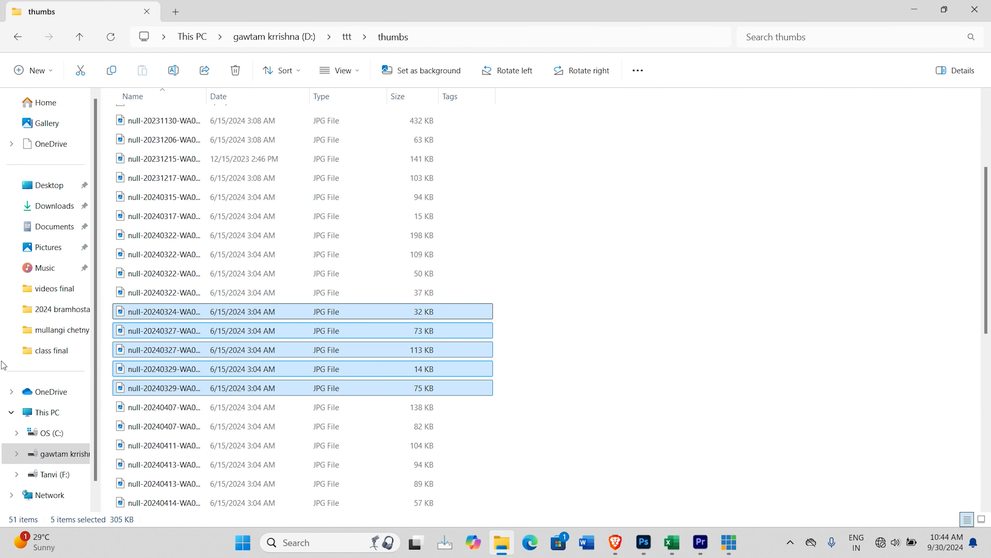
pyautogui.click(51, 473)
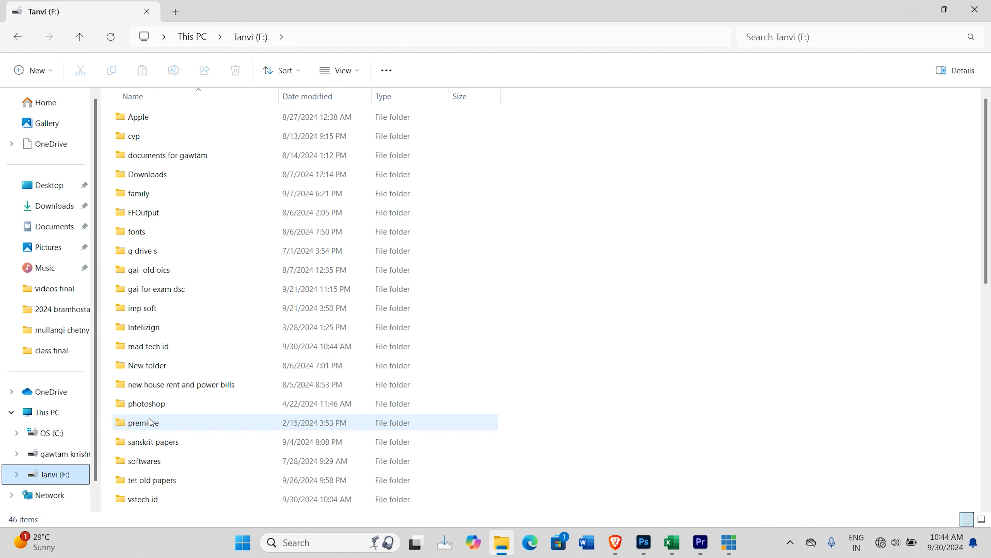
pyautogui.click(141, 353)
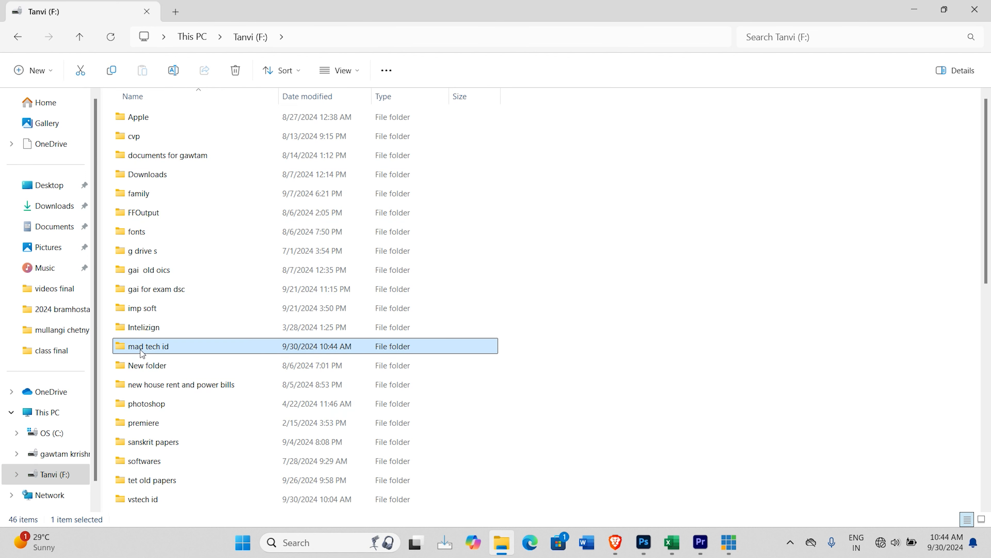
pyautogui.doubleClick(124, 347)
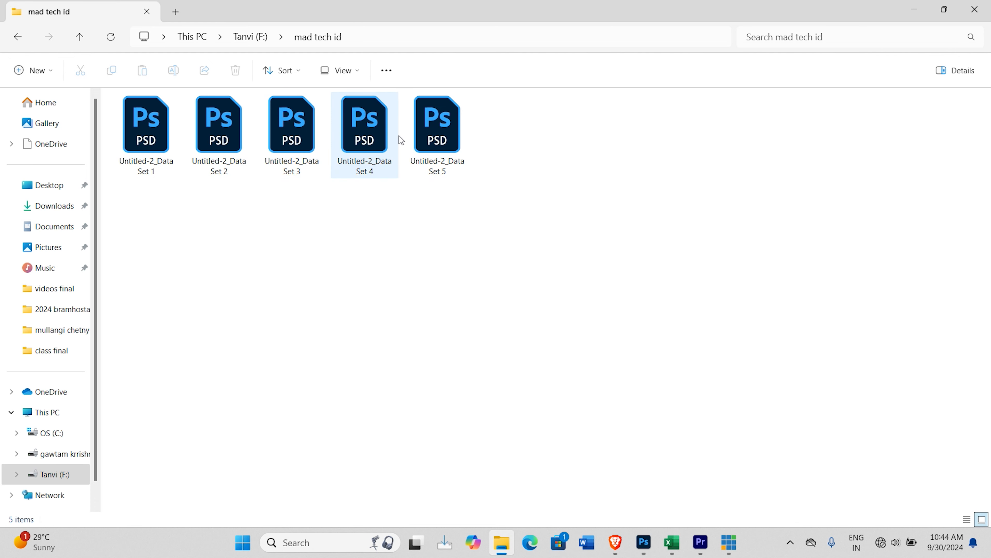
pyautogui.doubleClick(143, 141)
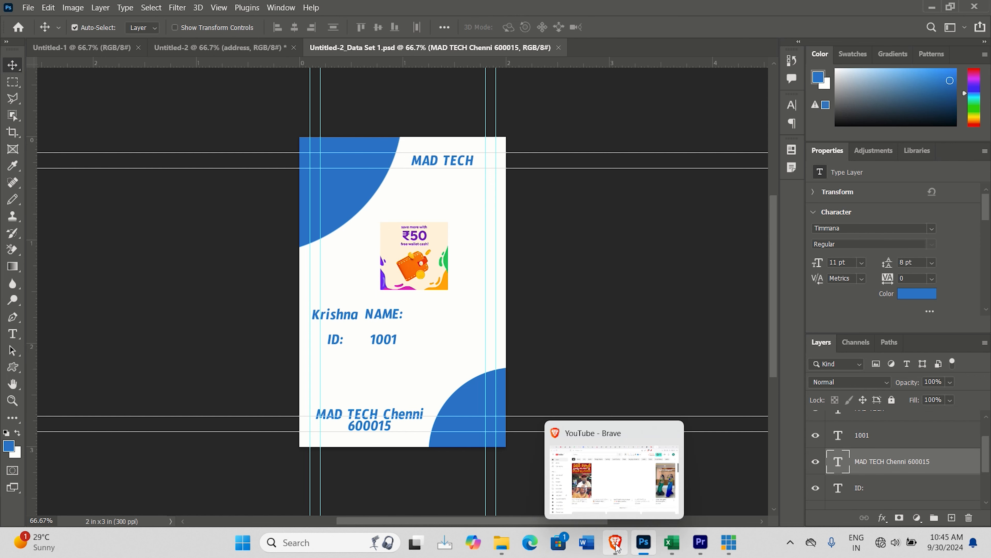
# Step: Open the exported cards for Data Set 2, Data Set 4 and Data Set 3 from the mad tech id folder to check them
pyautogui.click(502, 543)
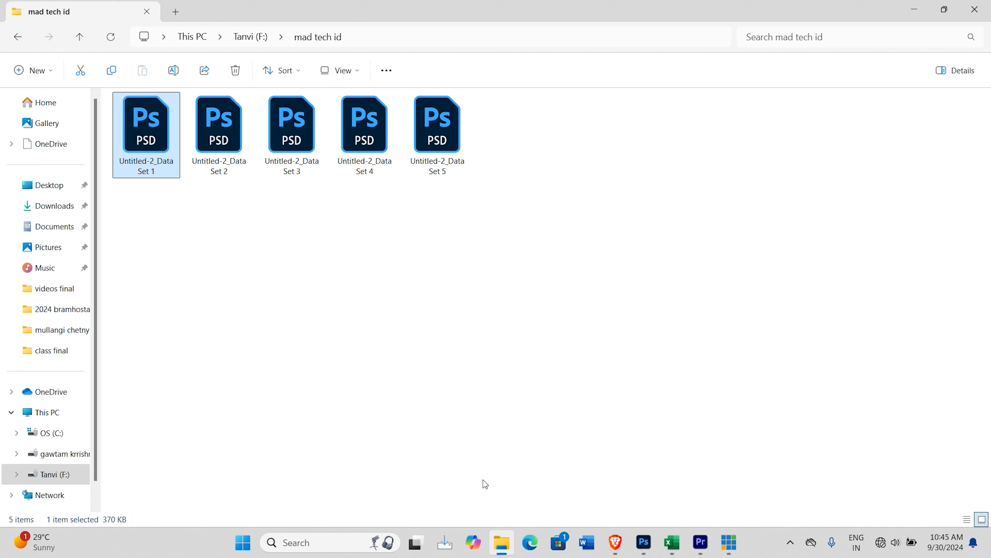
pyautogui.doubleClick(234, 145)
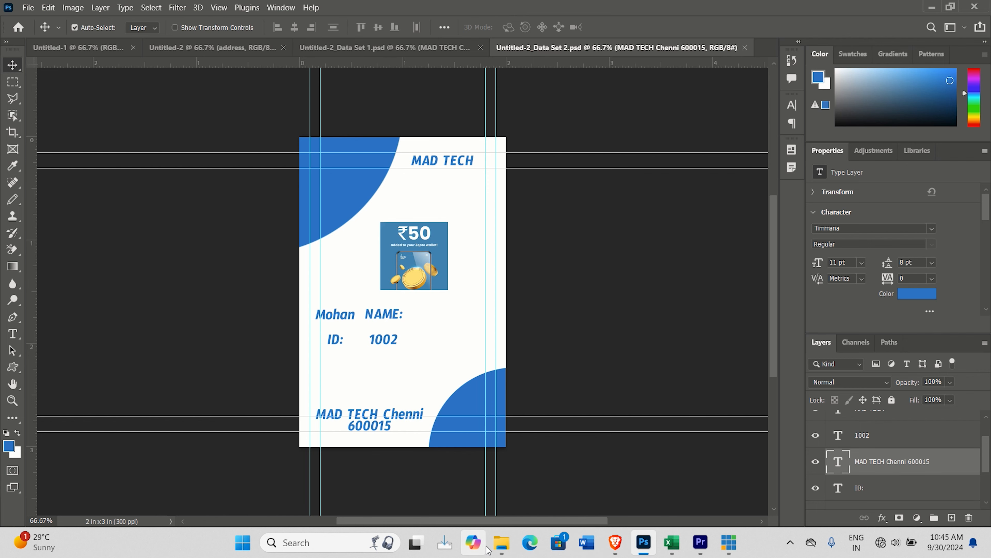
pyautogui.click(503, 545)
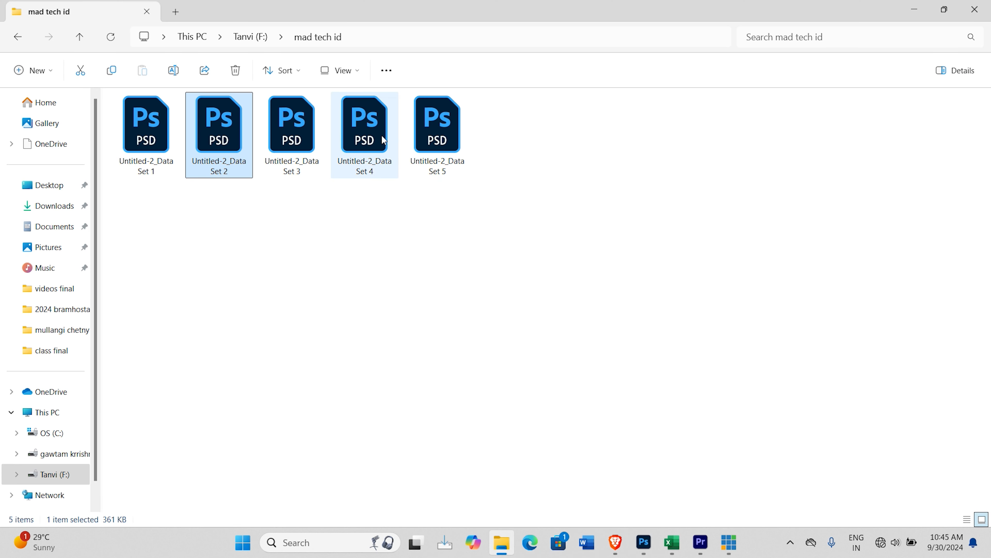
pyautogui.doubleClick(365, 131)
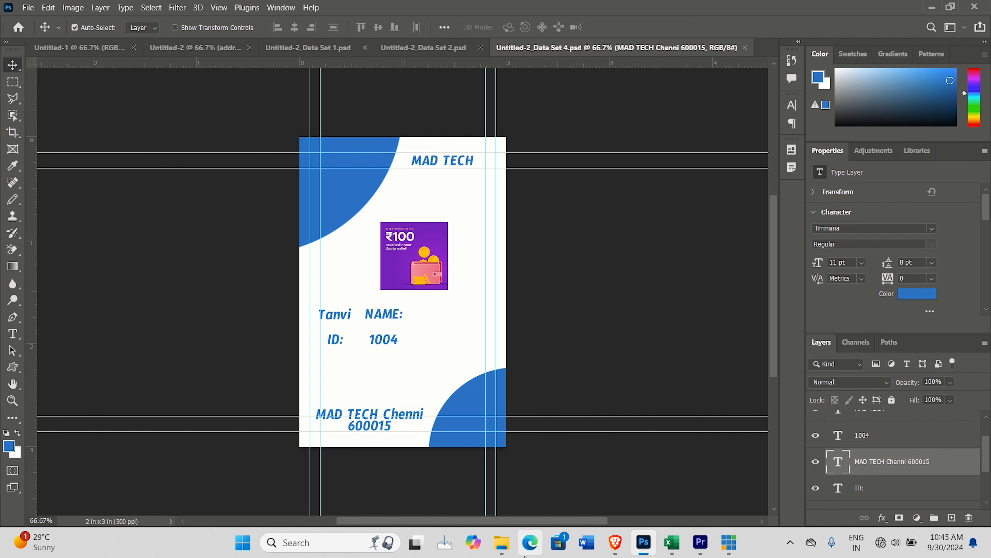
pyautogui.click(496, 547)
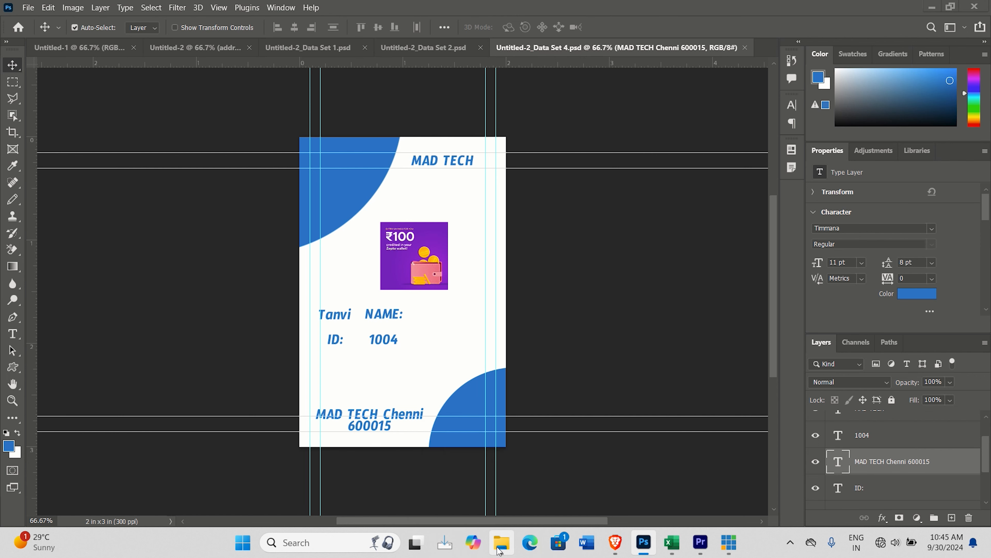
pyautogui.doubleClick(303, 145)
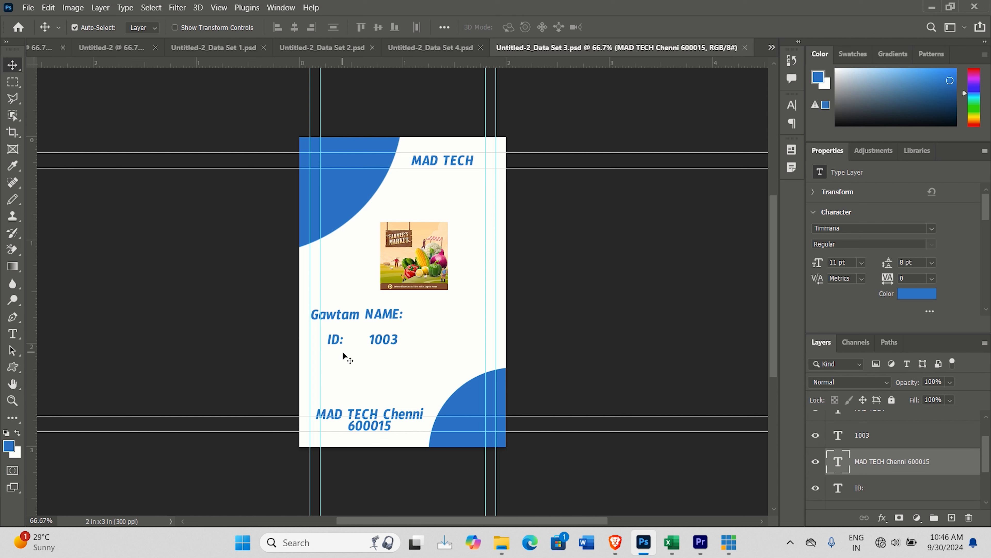
pyautogui.moveTo(650, 554)
pyautogui.click(28, 8)
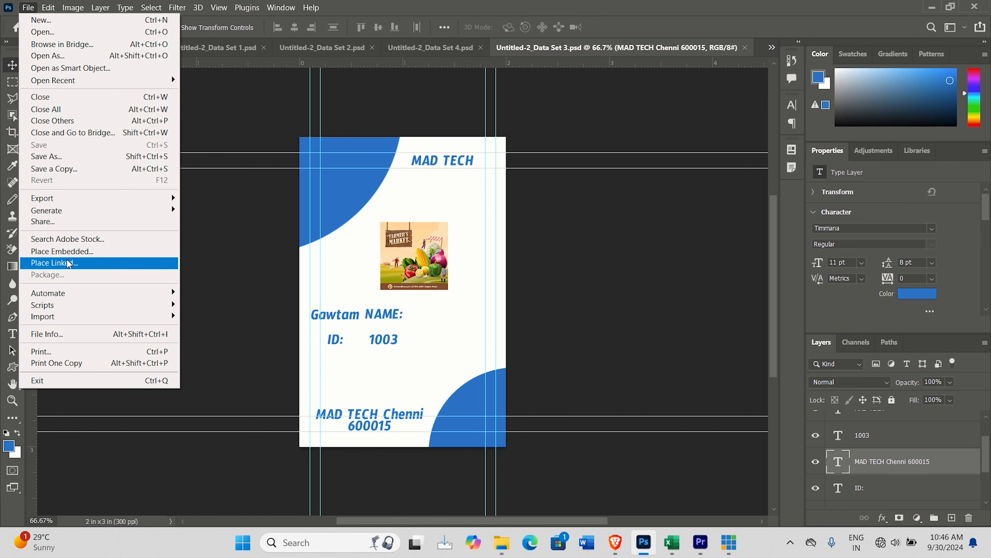
pyautogui.moveTo(82, 197)
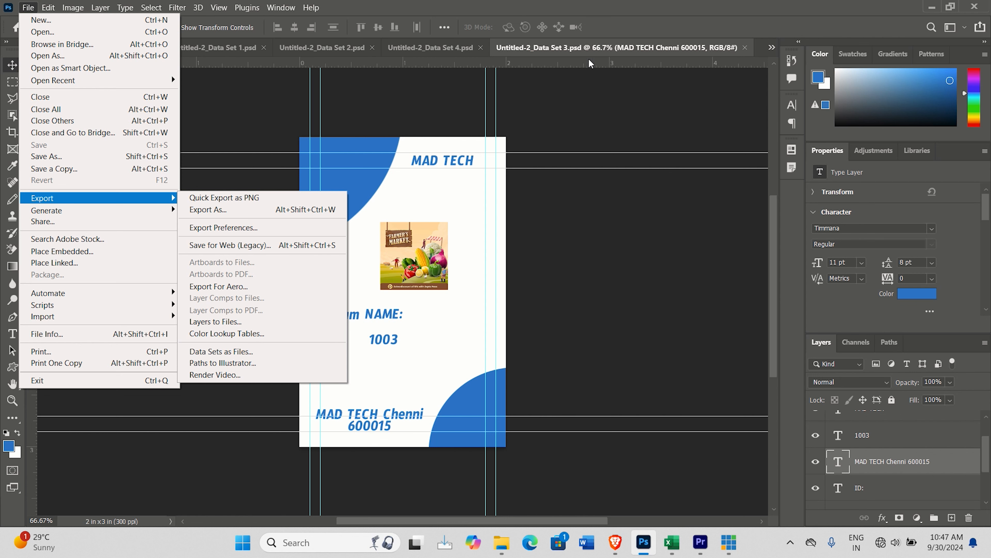
pyautogui.click(601, 12)
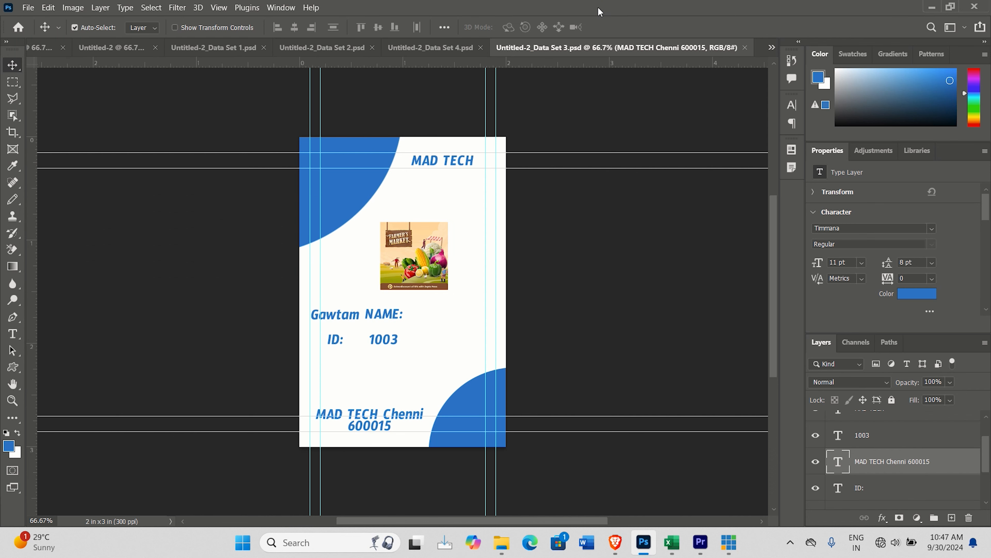